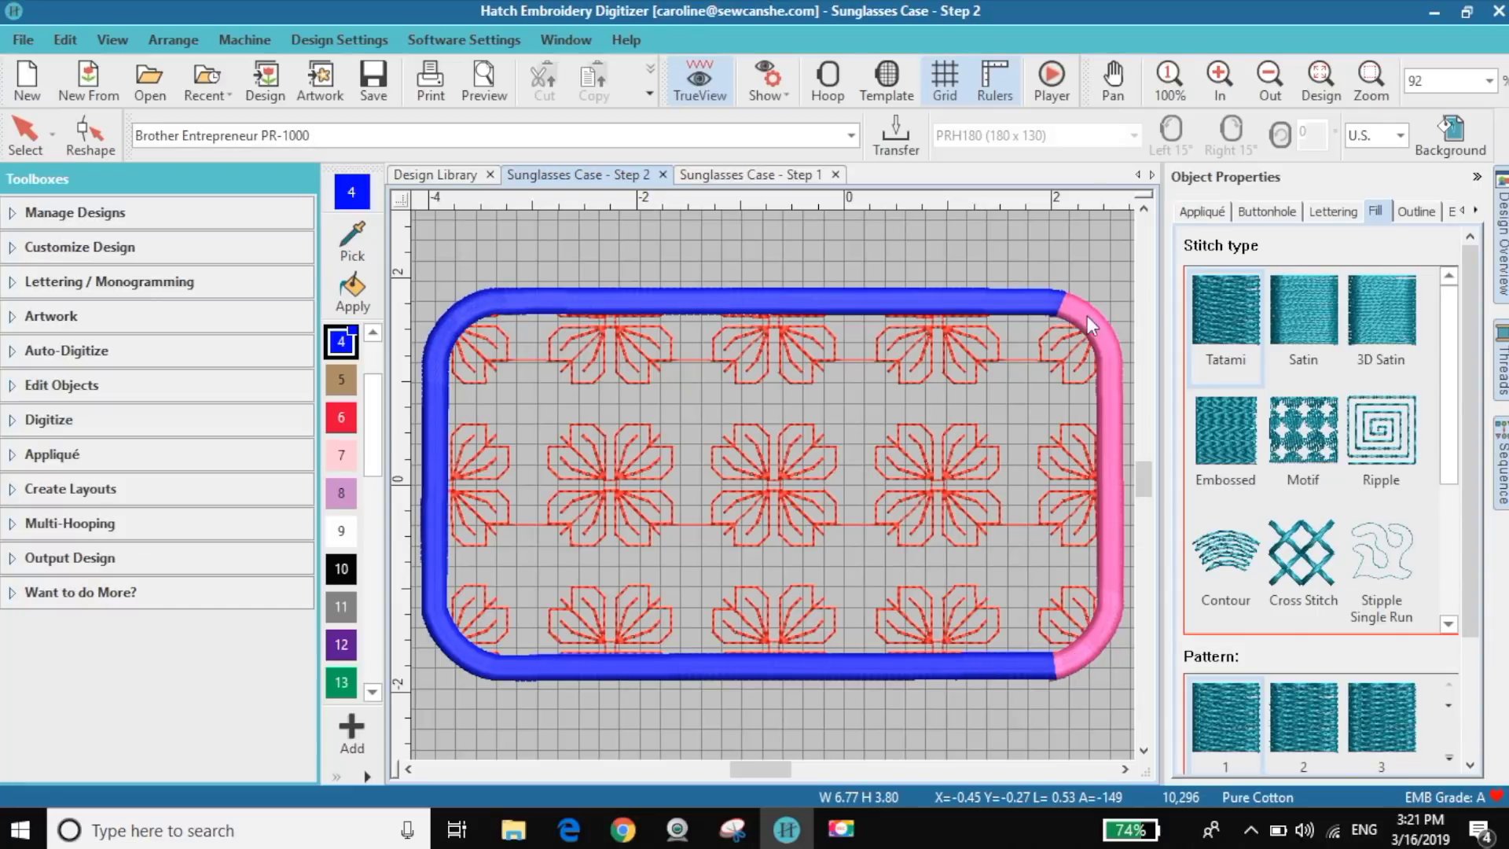
View the Sunglasses Case - Step 1 design, then return to Step 2 and select its red floral motif fill in the object sequence.
click(802, 175)
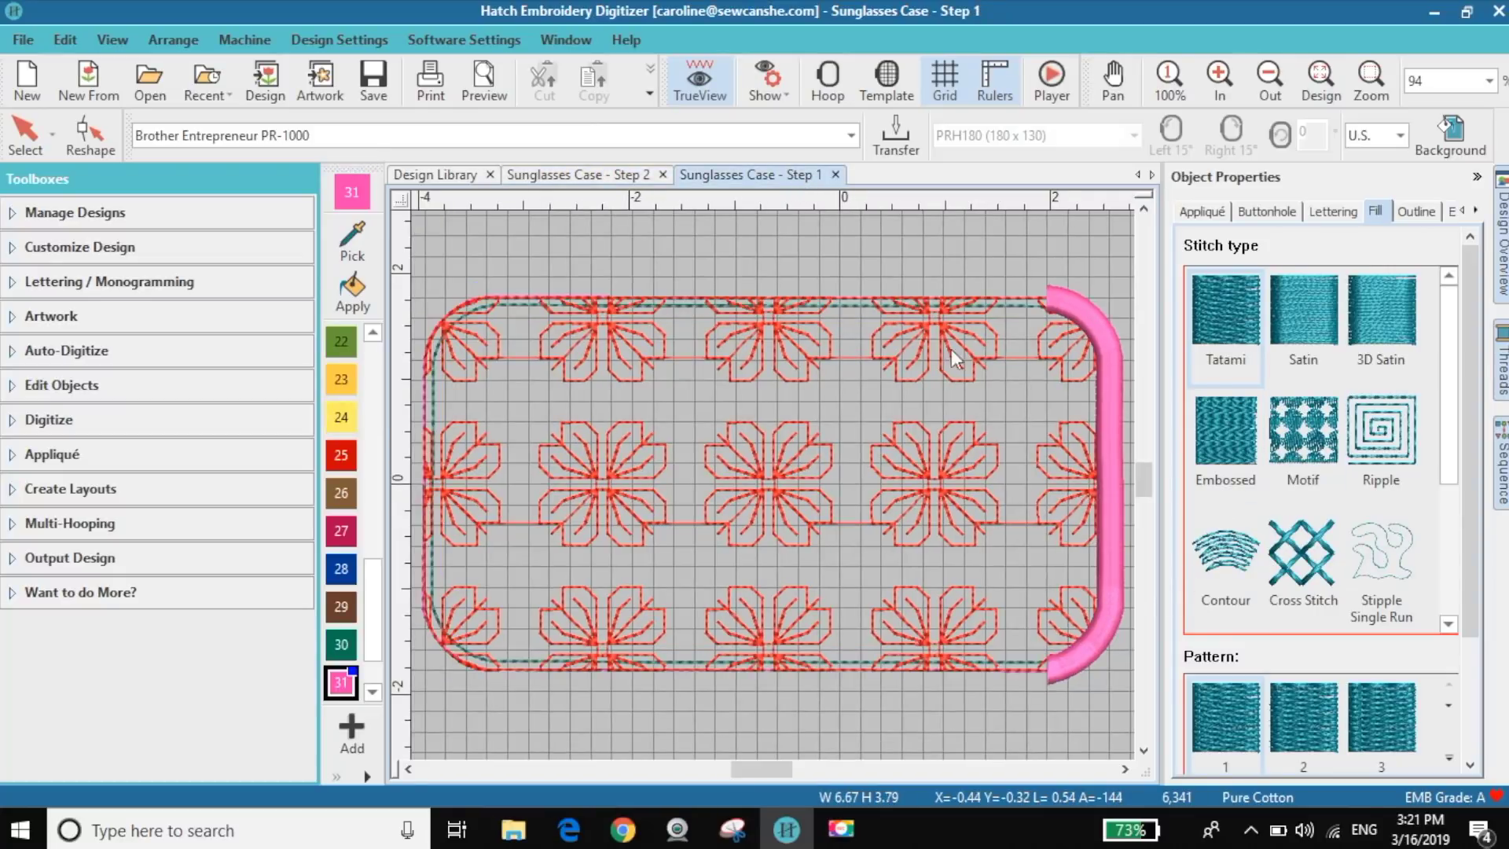
click(613, 176)
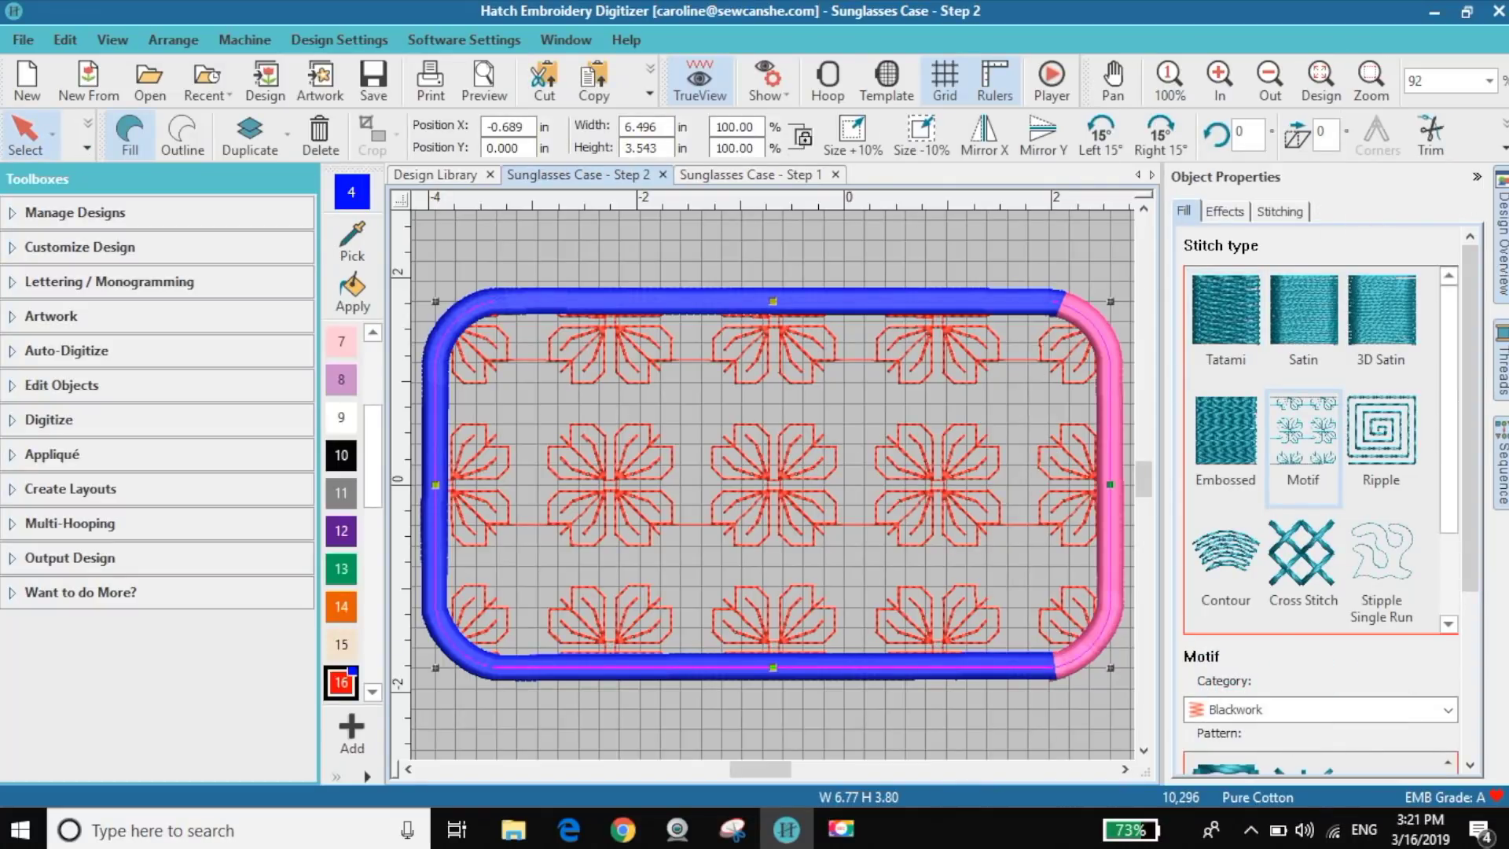
click(1502, 464)
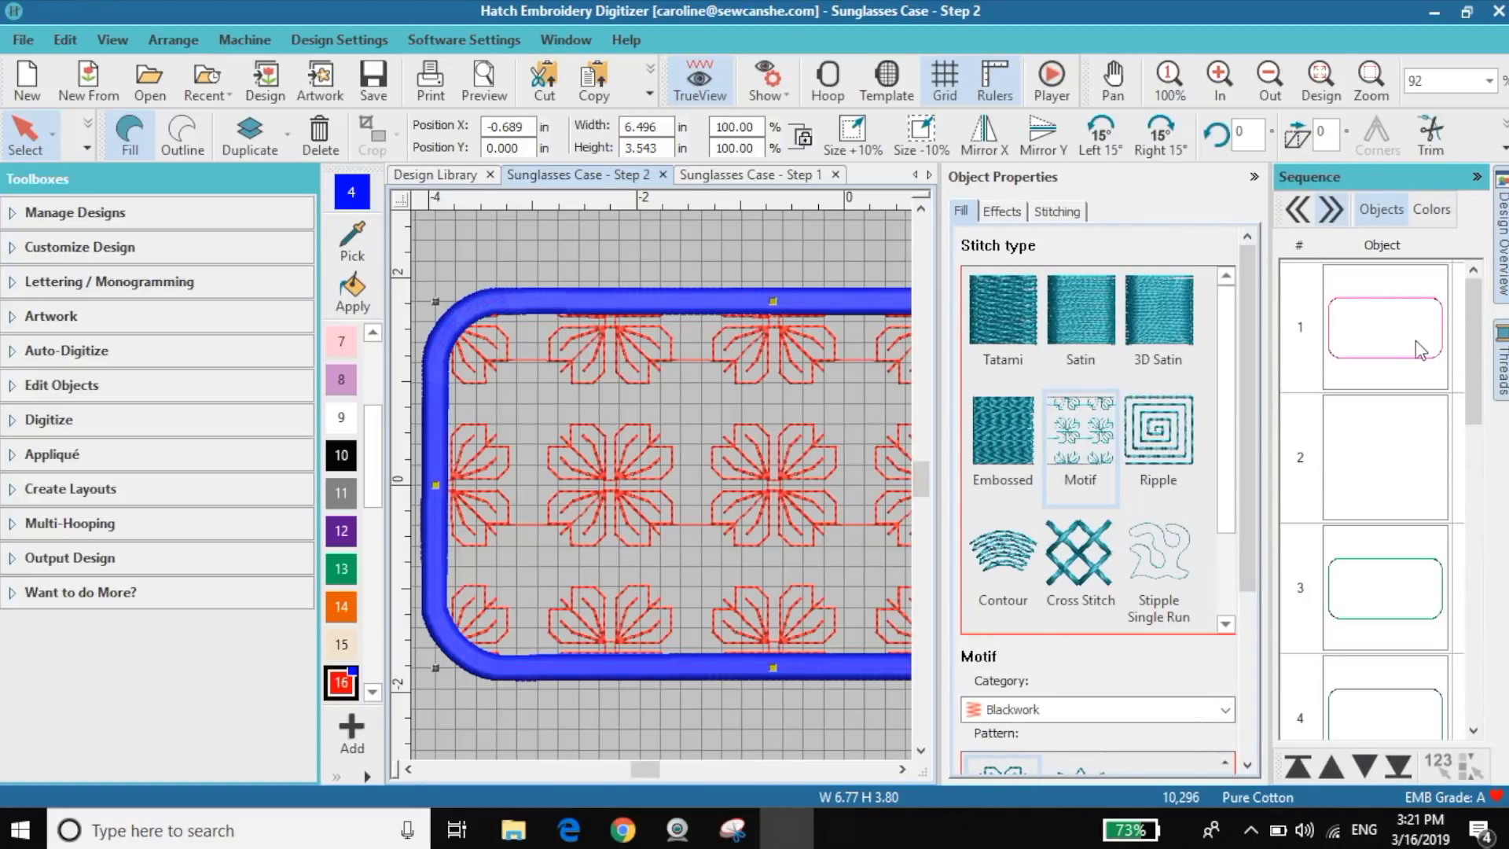
scroll(1384, 393, down, 3)
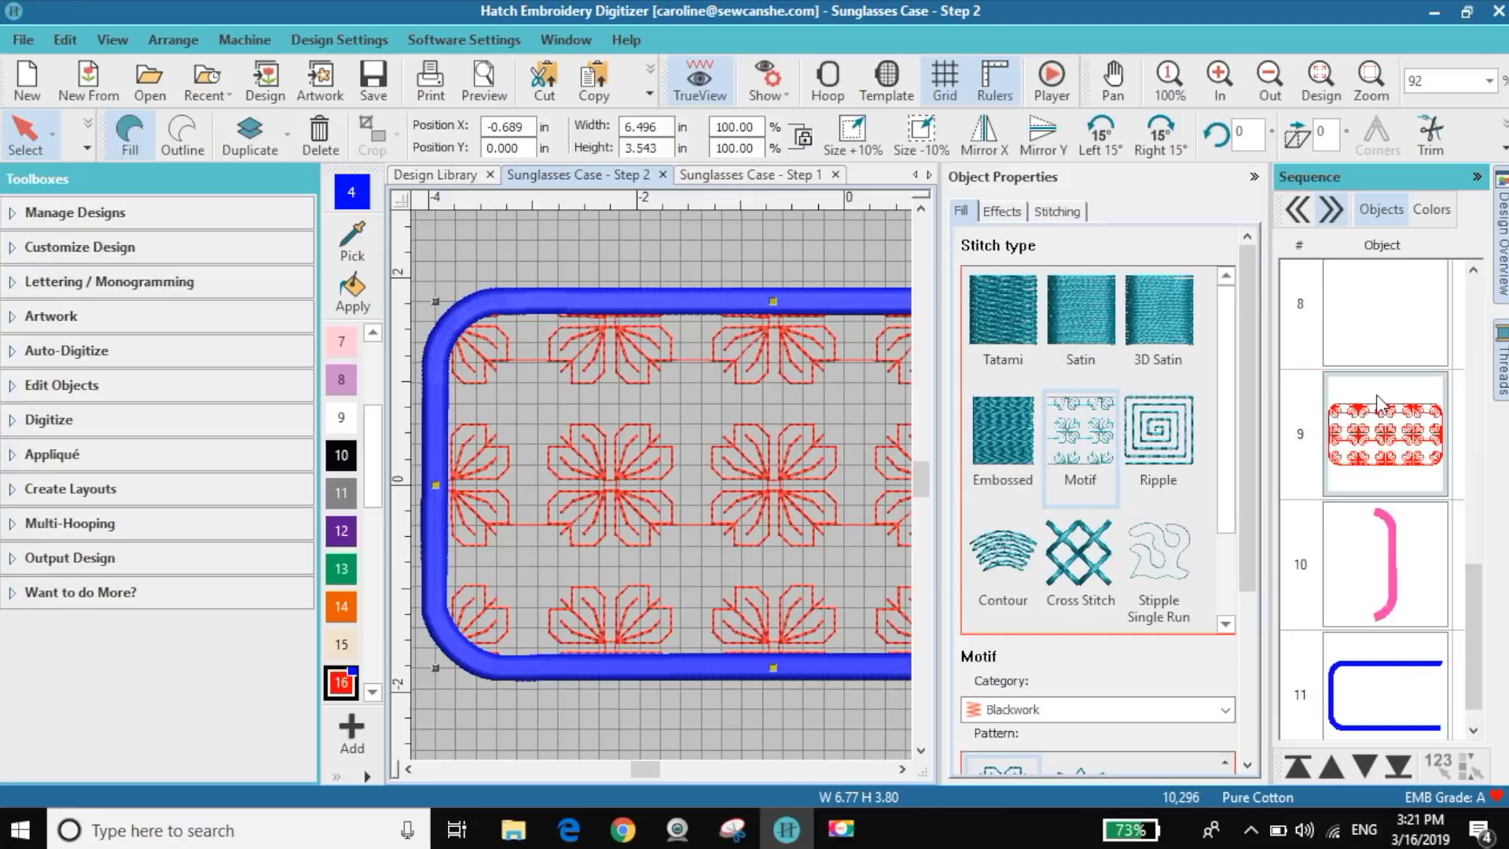
click(1388, 437)
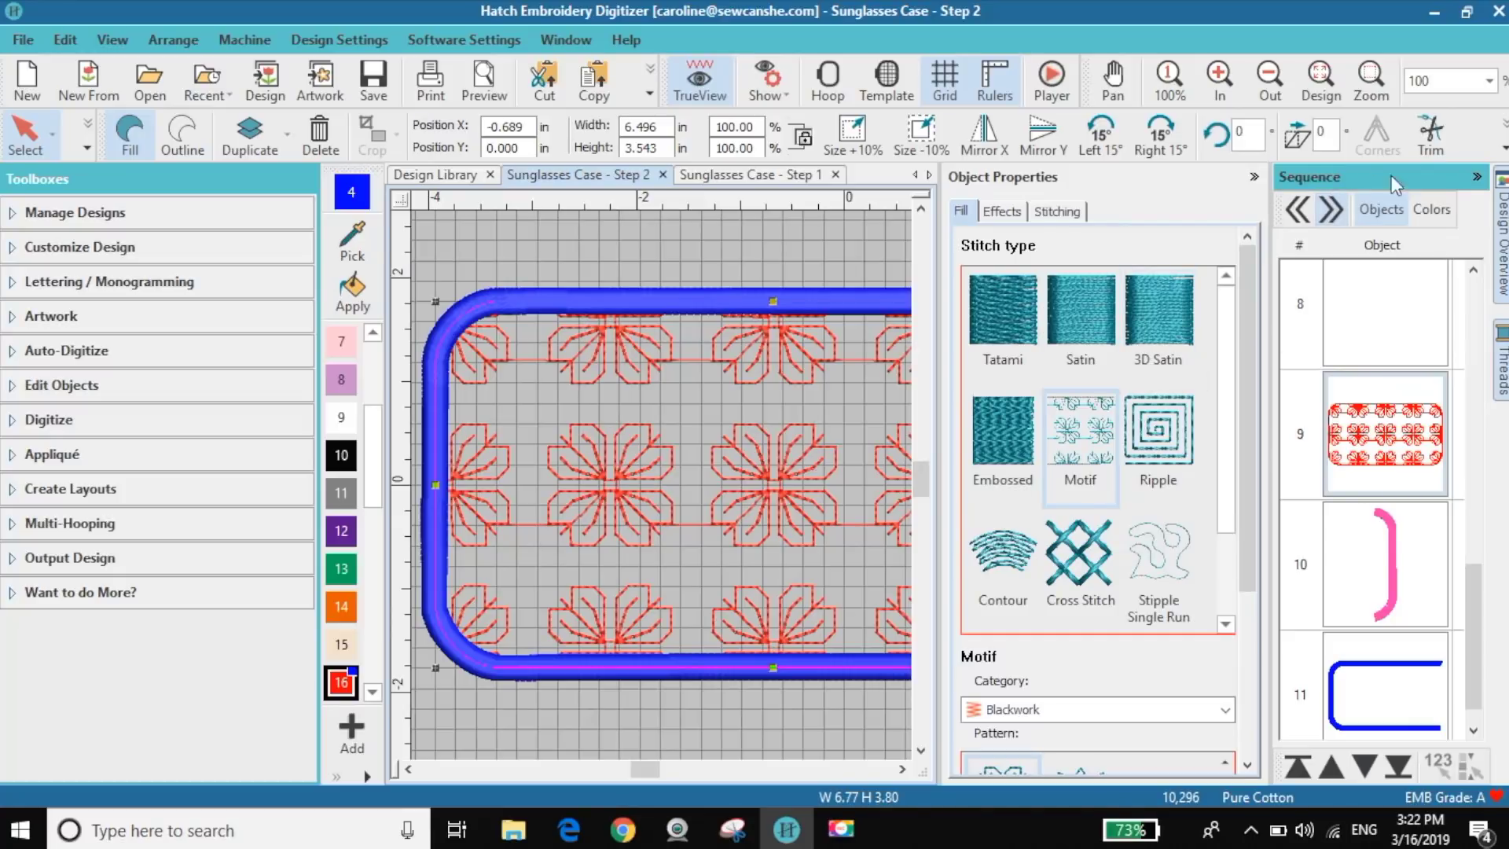
click(1477, 177)
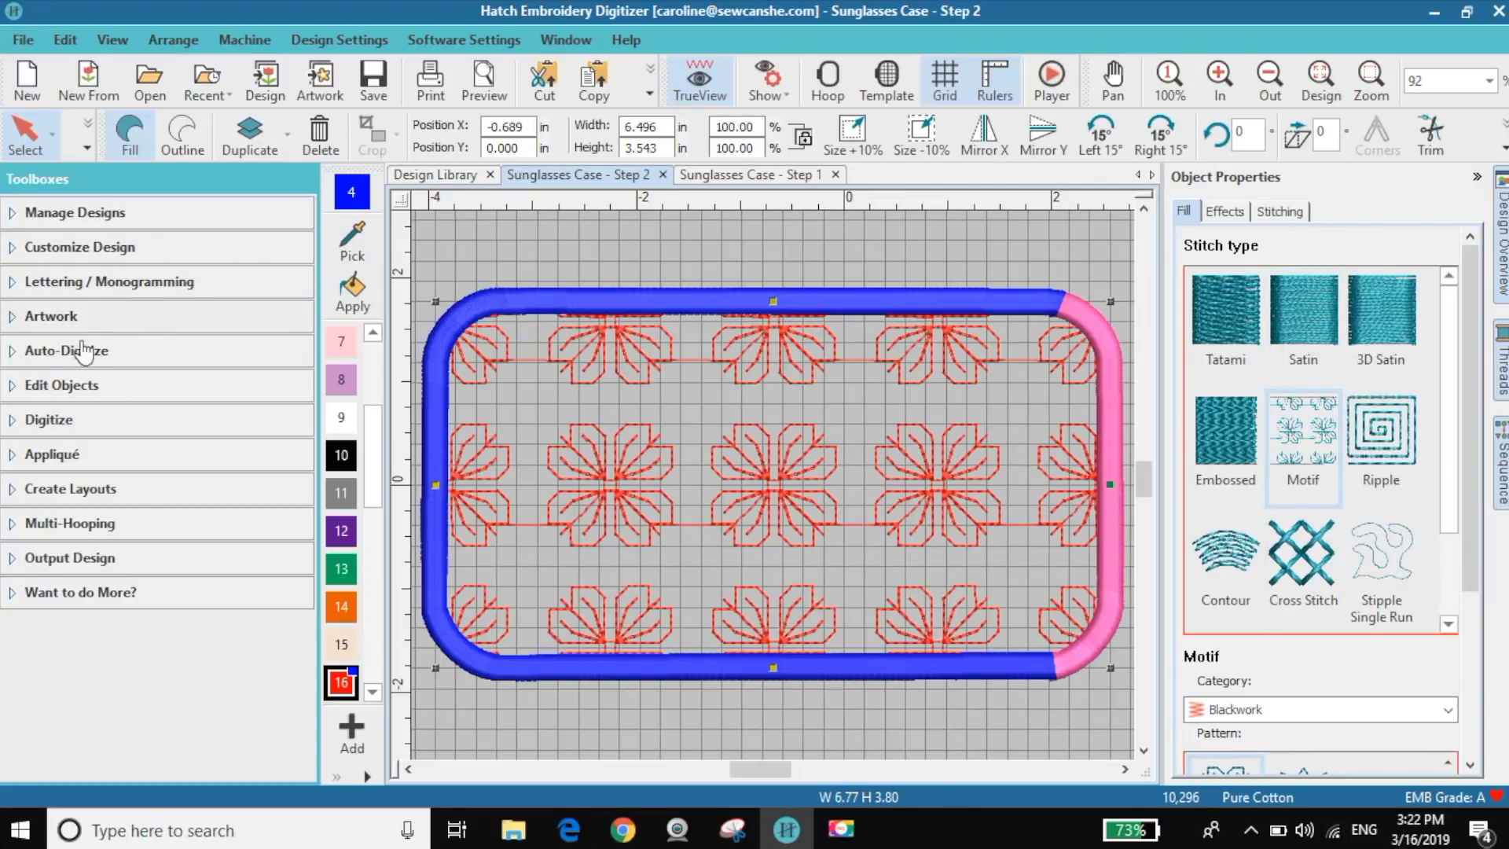
Bring up the object properties of the selected motif fill through the object editing tools.
click(56, 389)
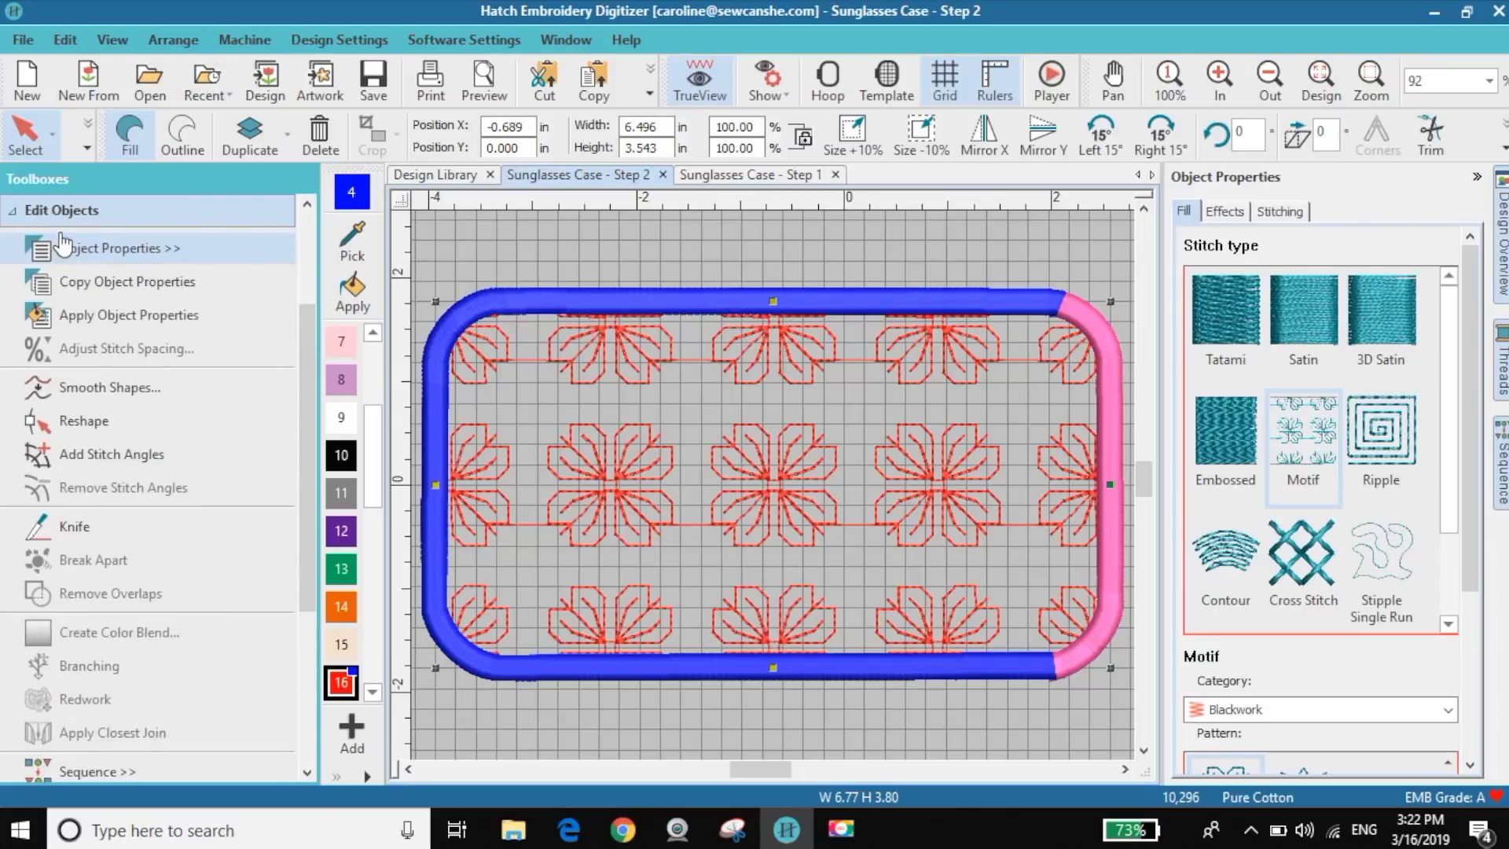
click(67, 255)
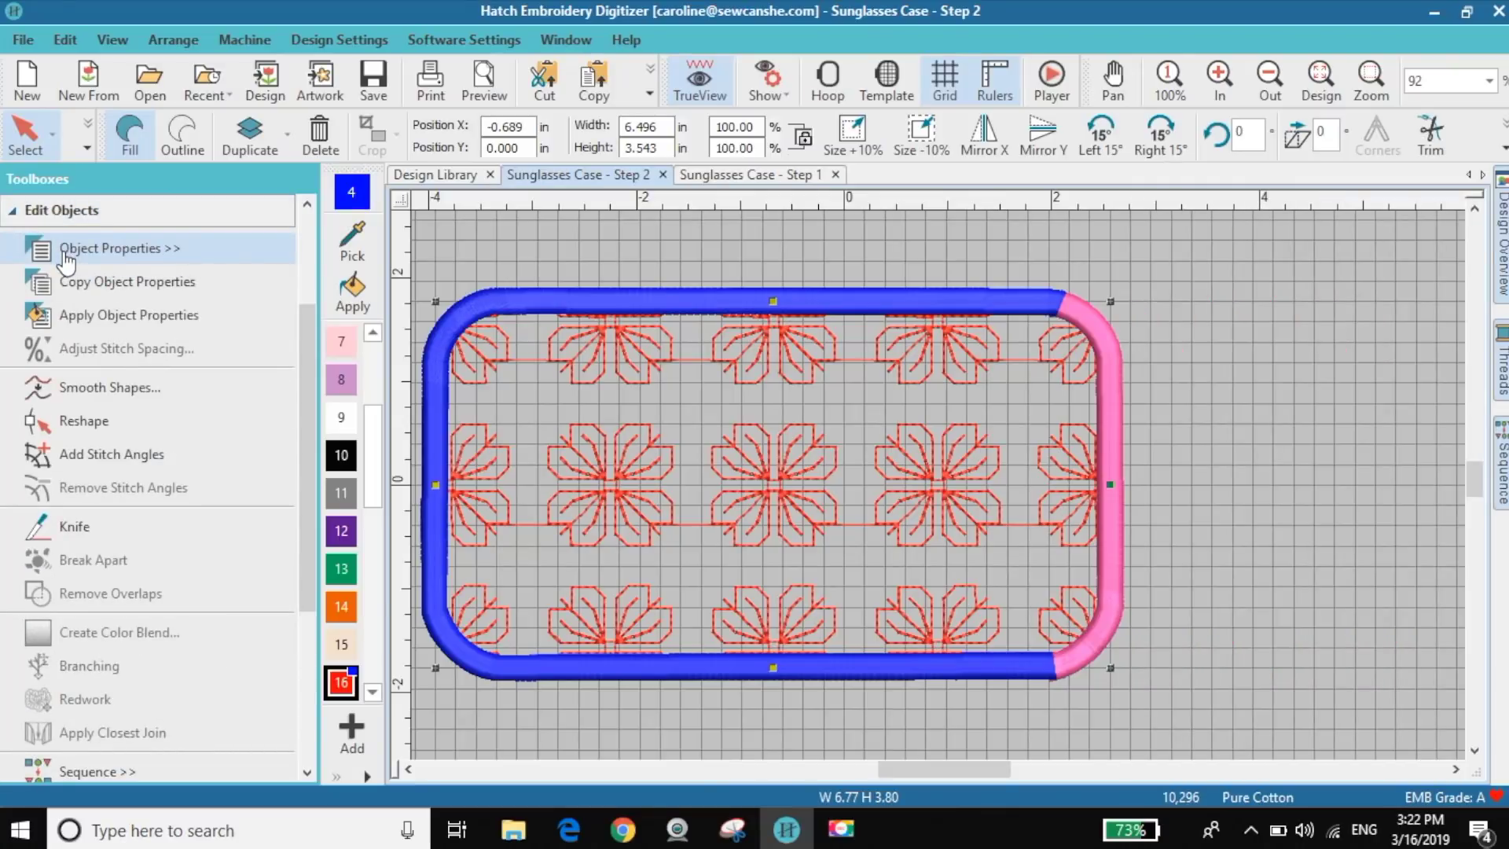
click(67, 259)
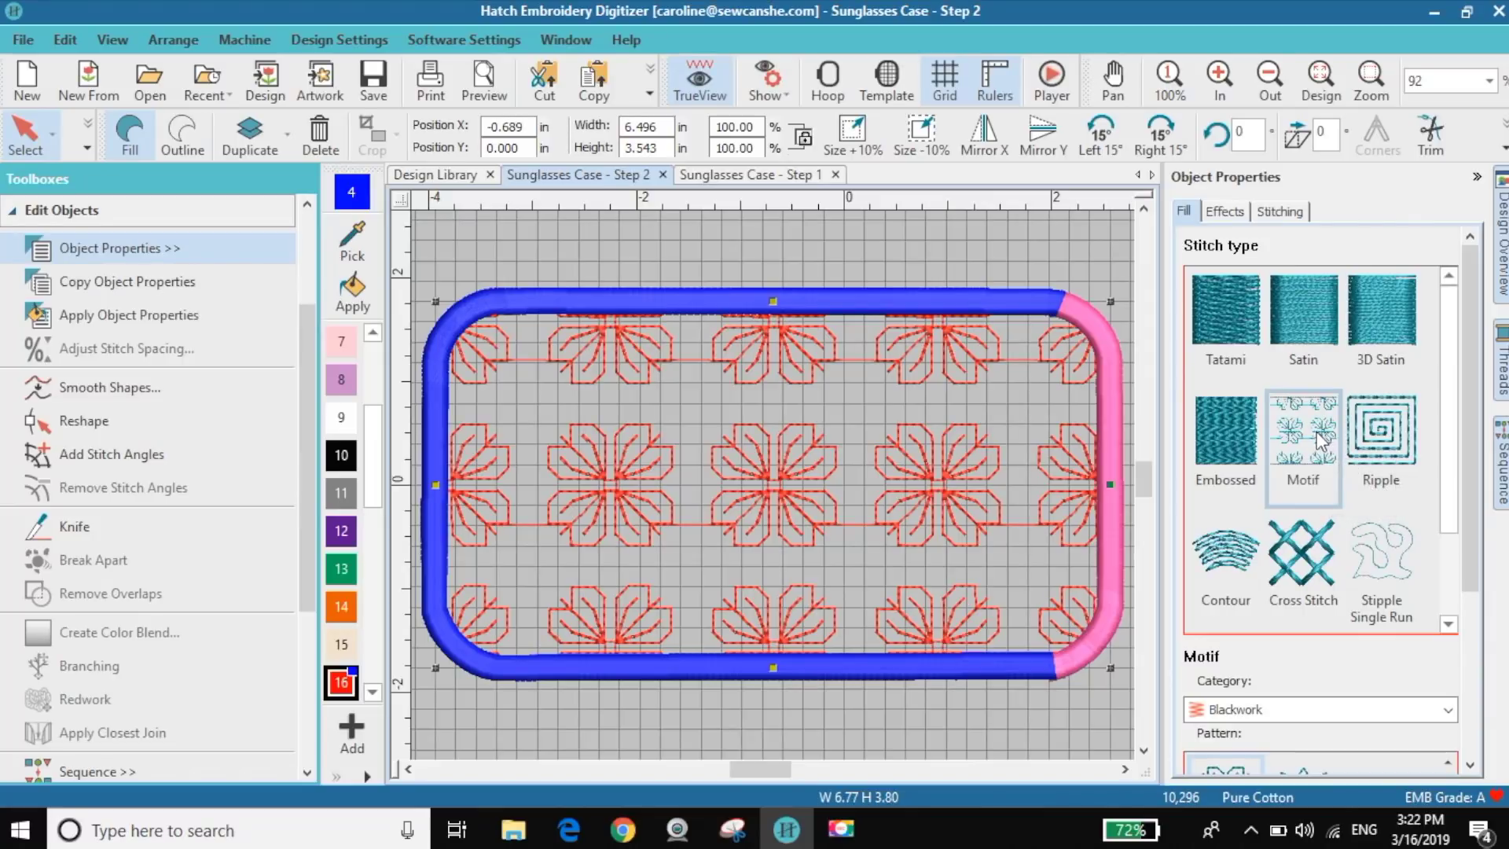
Change the fill's motif category to Blackwork2 and try the patterns BW01, BW02 and BW03.
scroll(1337, 502, down, 2)
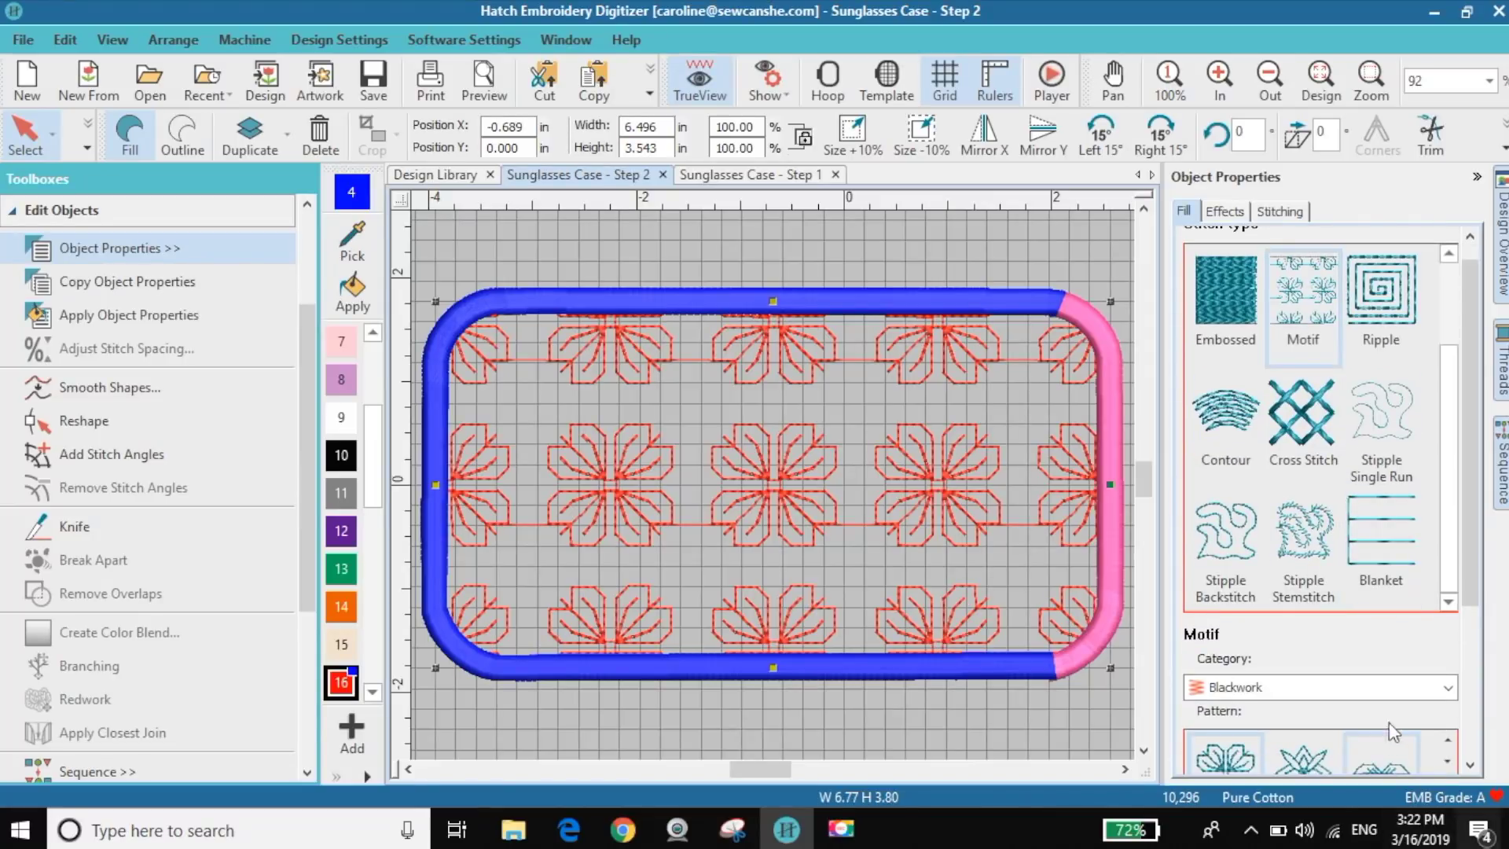
scroll(1395, 676, down, 1)
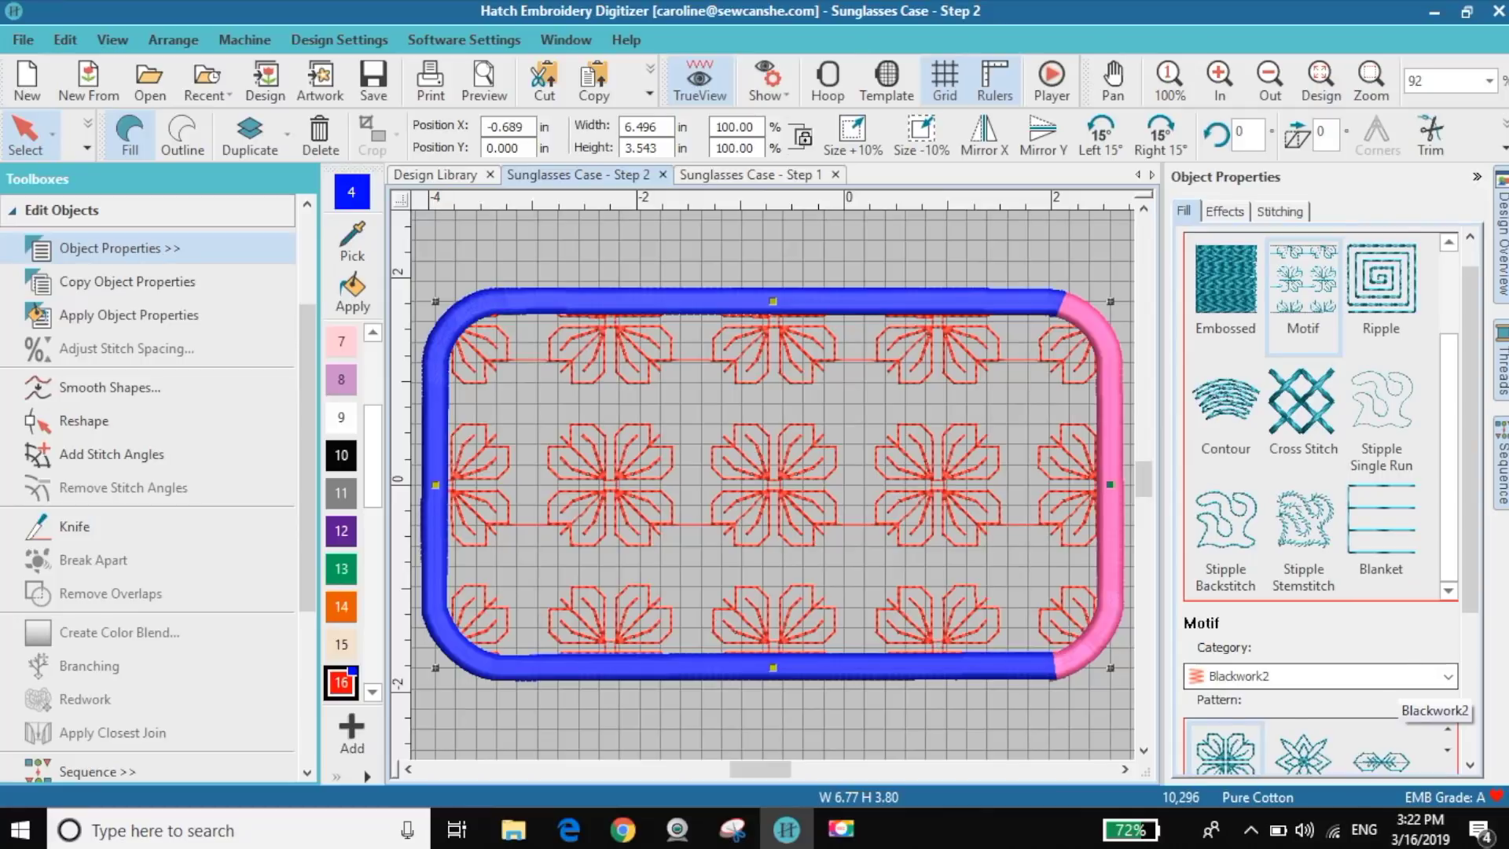
scroll(1388, 704, down, 1)
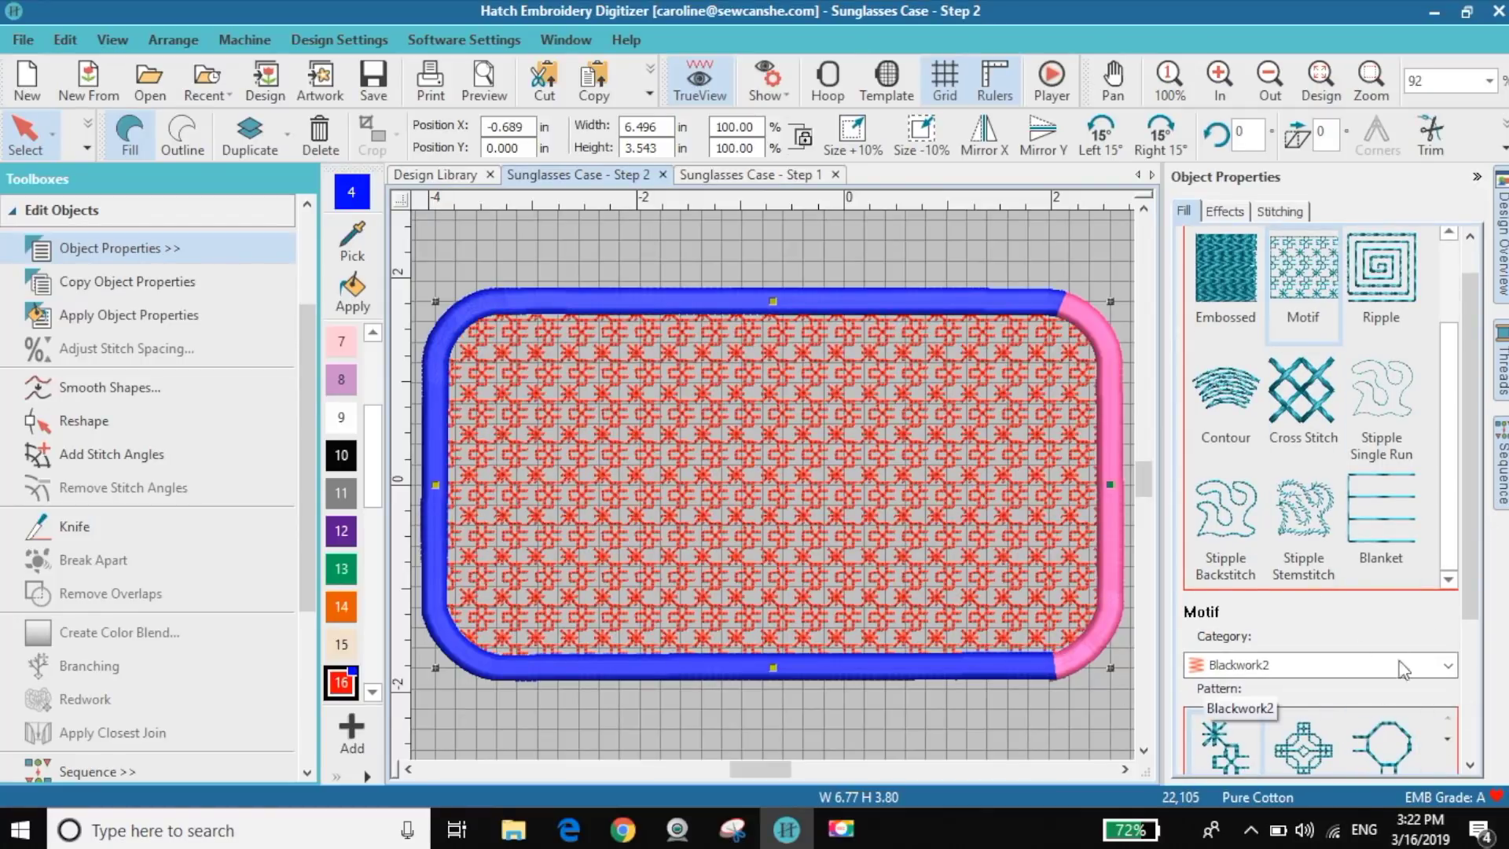
drag(1468, 511, 1482, 668)
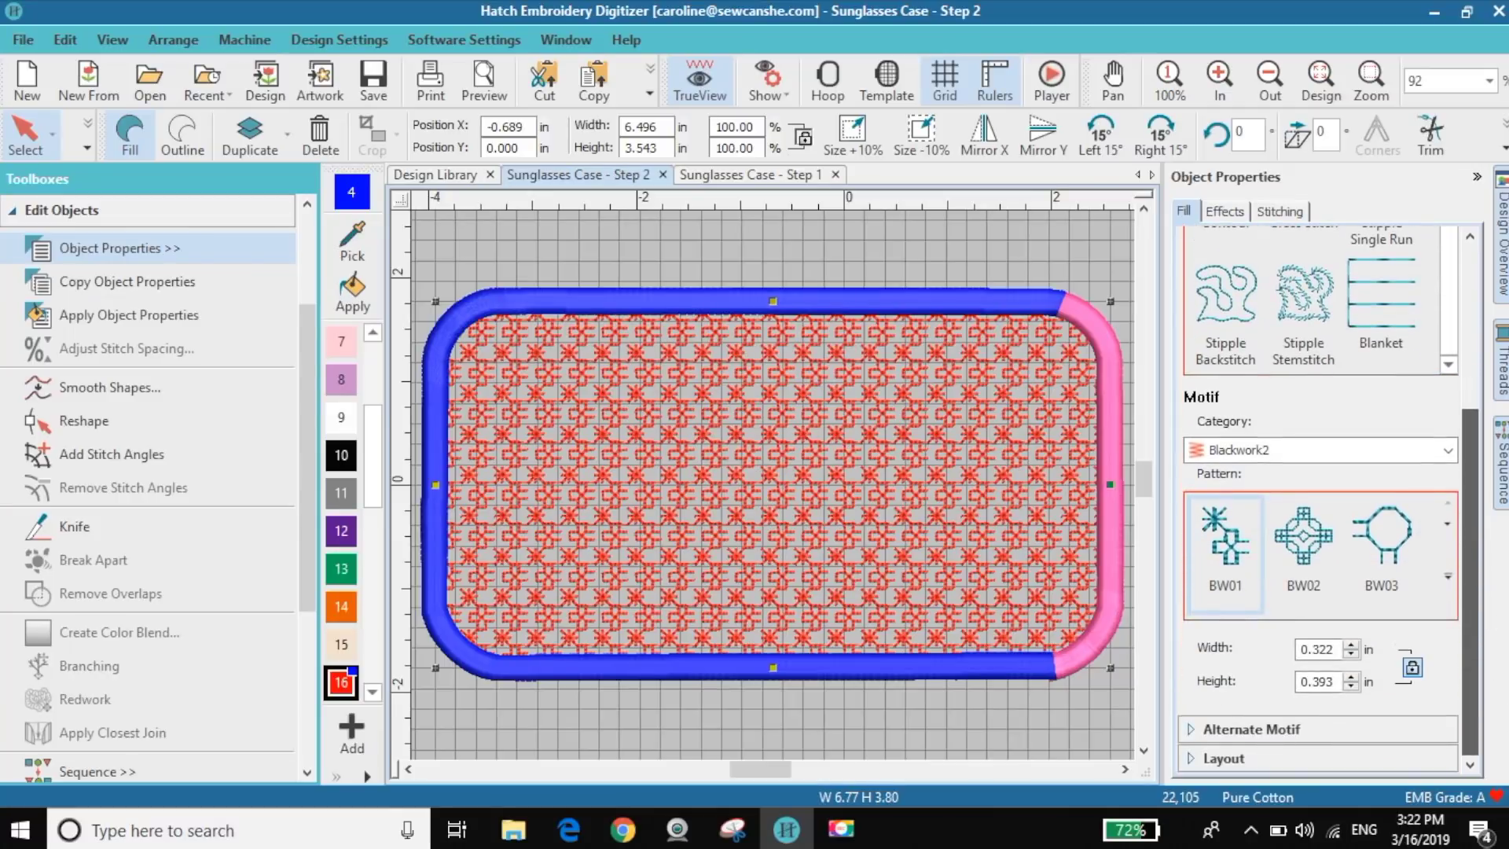
click(1289, 534)
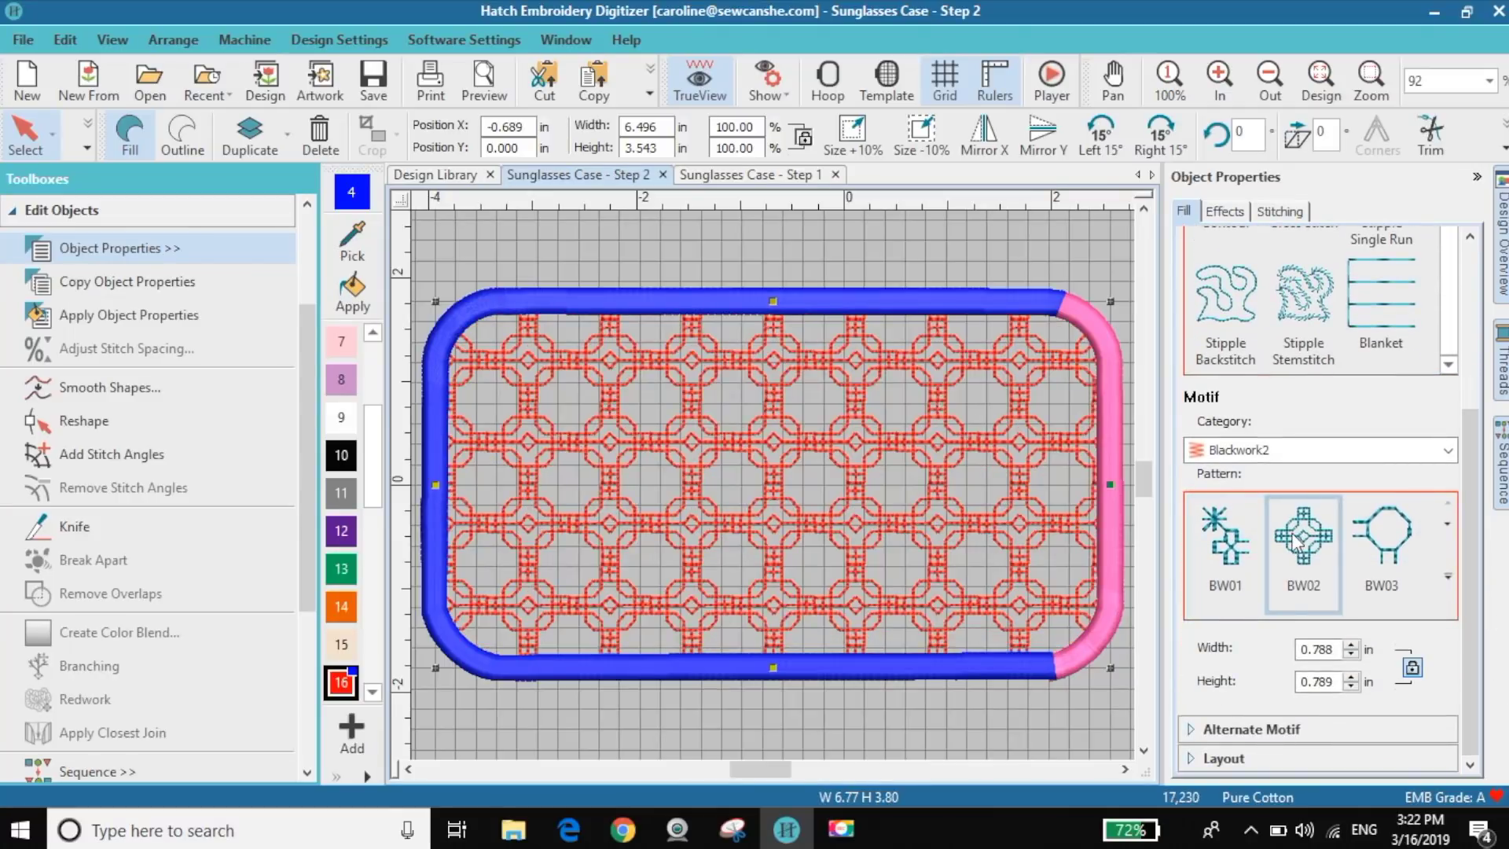
click(1388, 553)
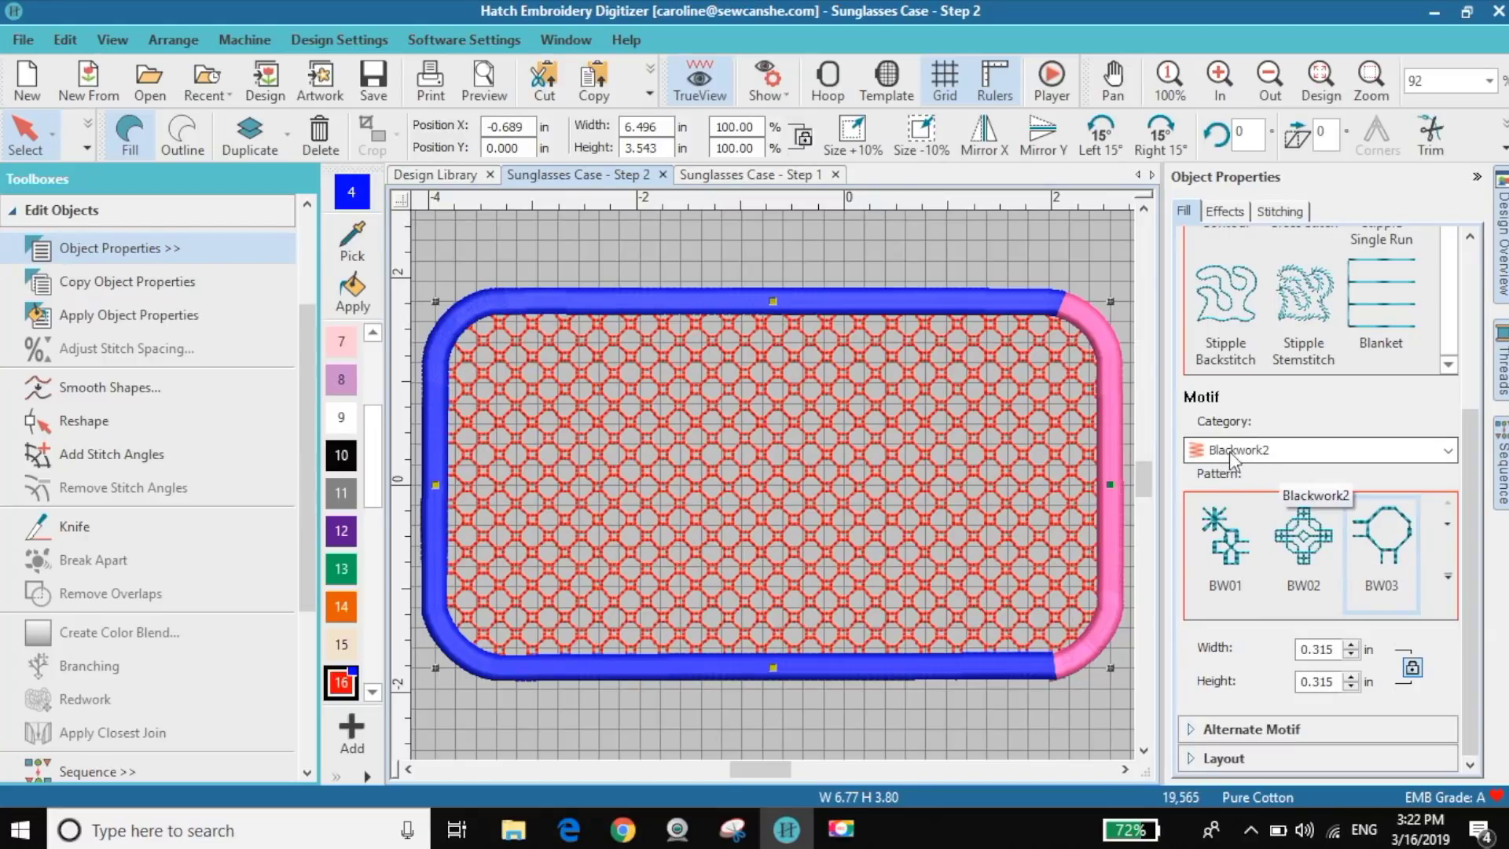
Change the motif category to Single Motifs and apply the Circle02 pattern to the fill.
click(1267, 454)
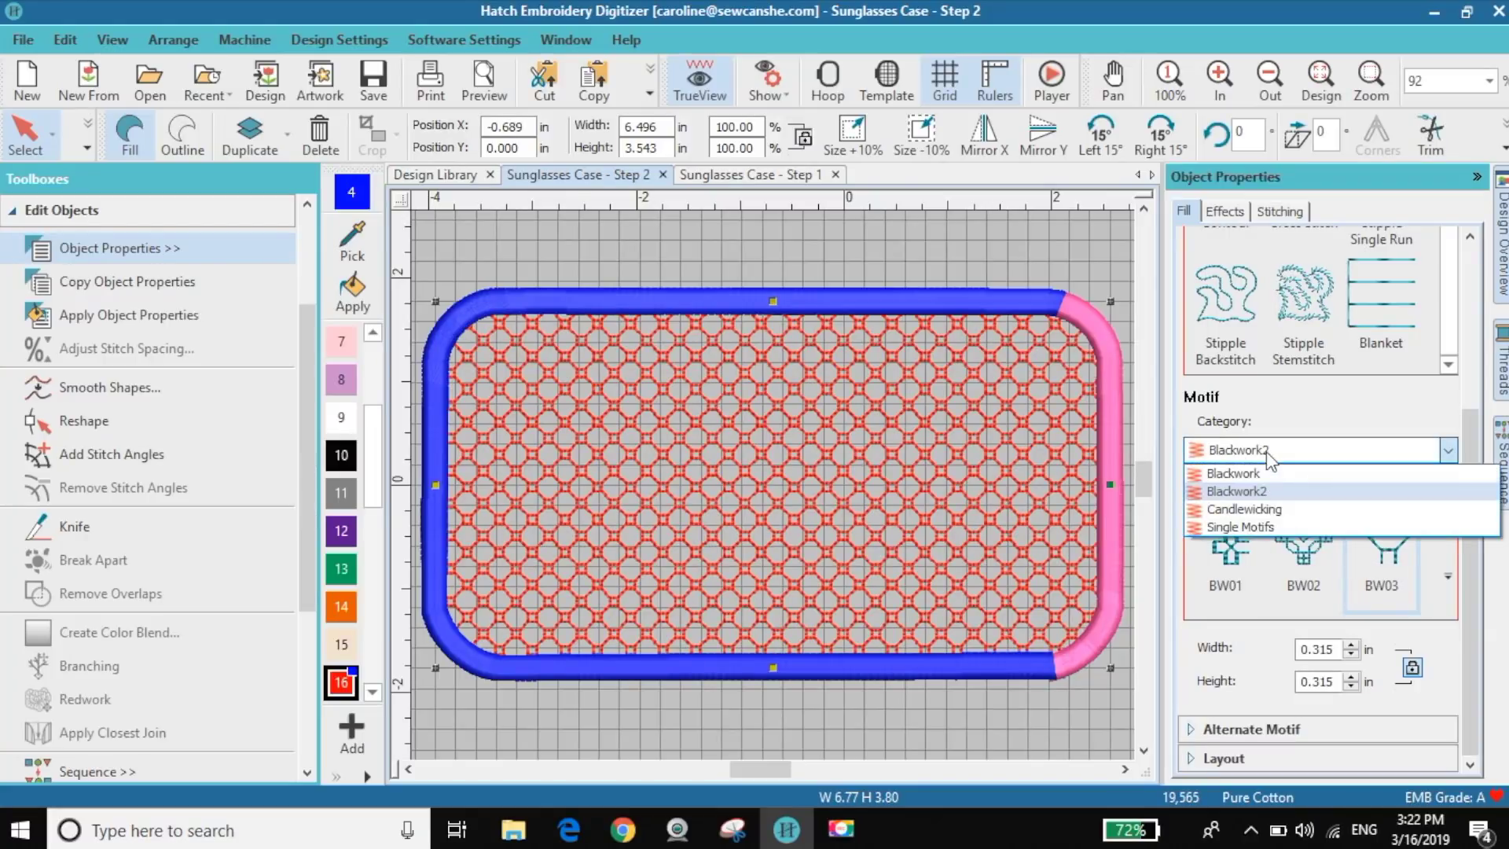
click(1266, 528)
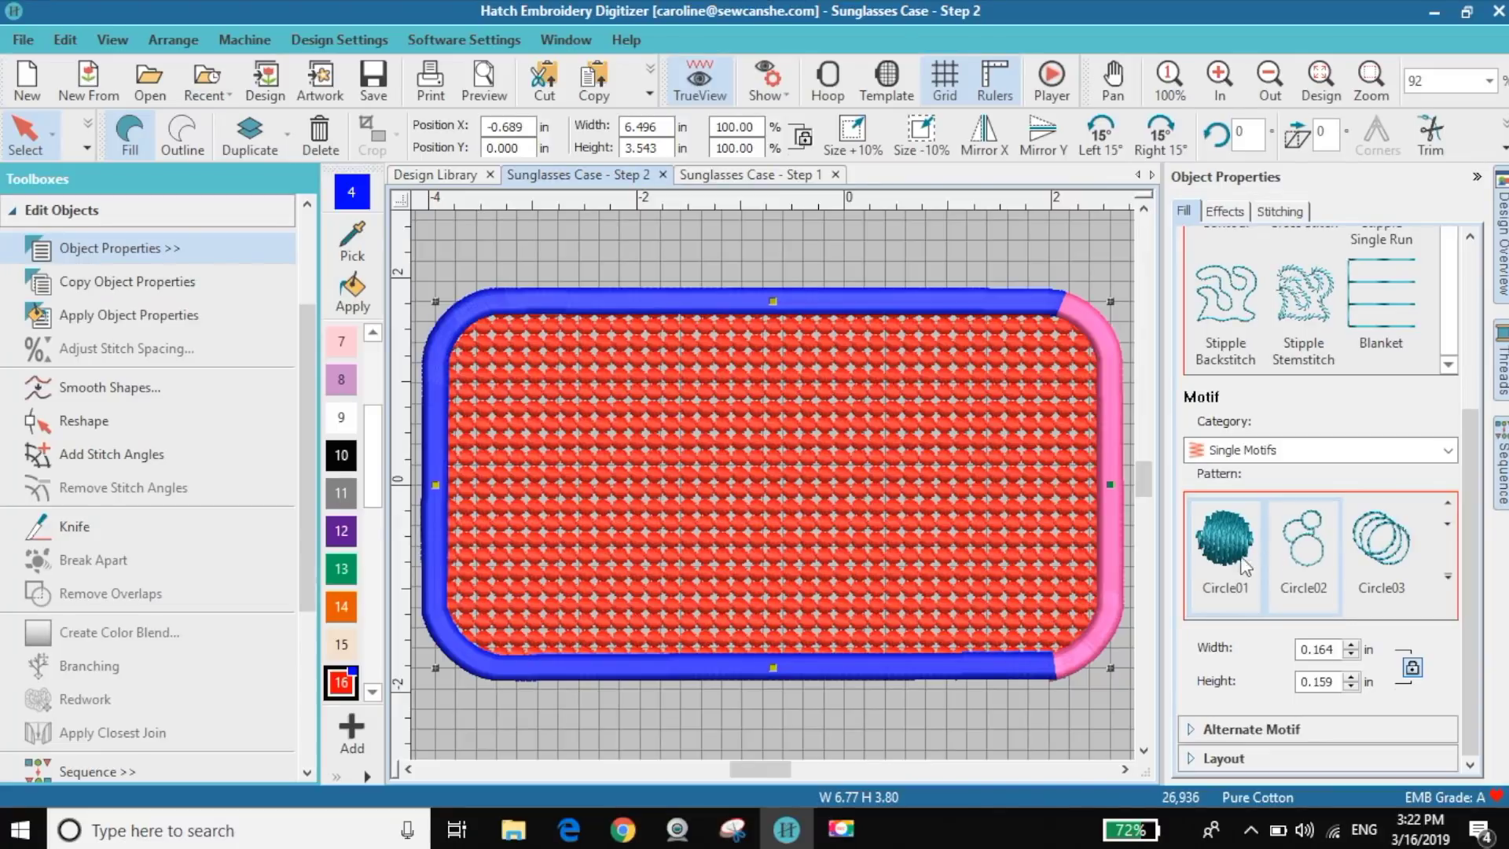
click(1306, 554)
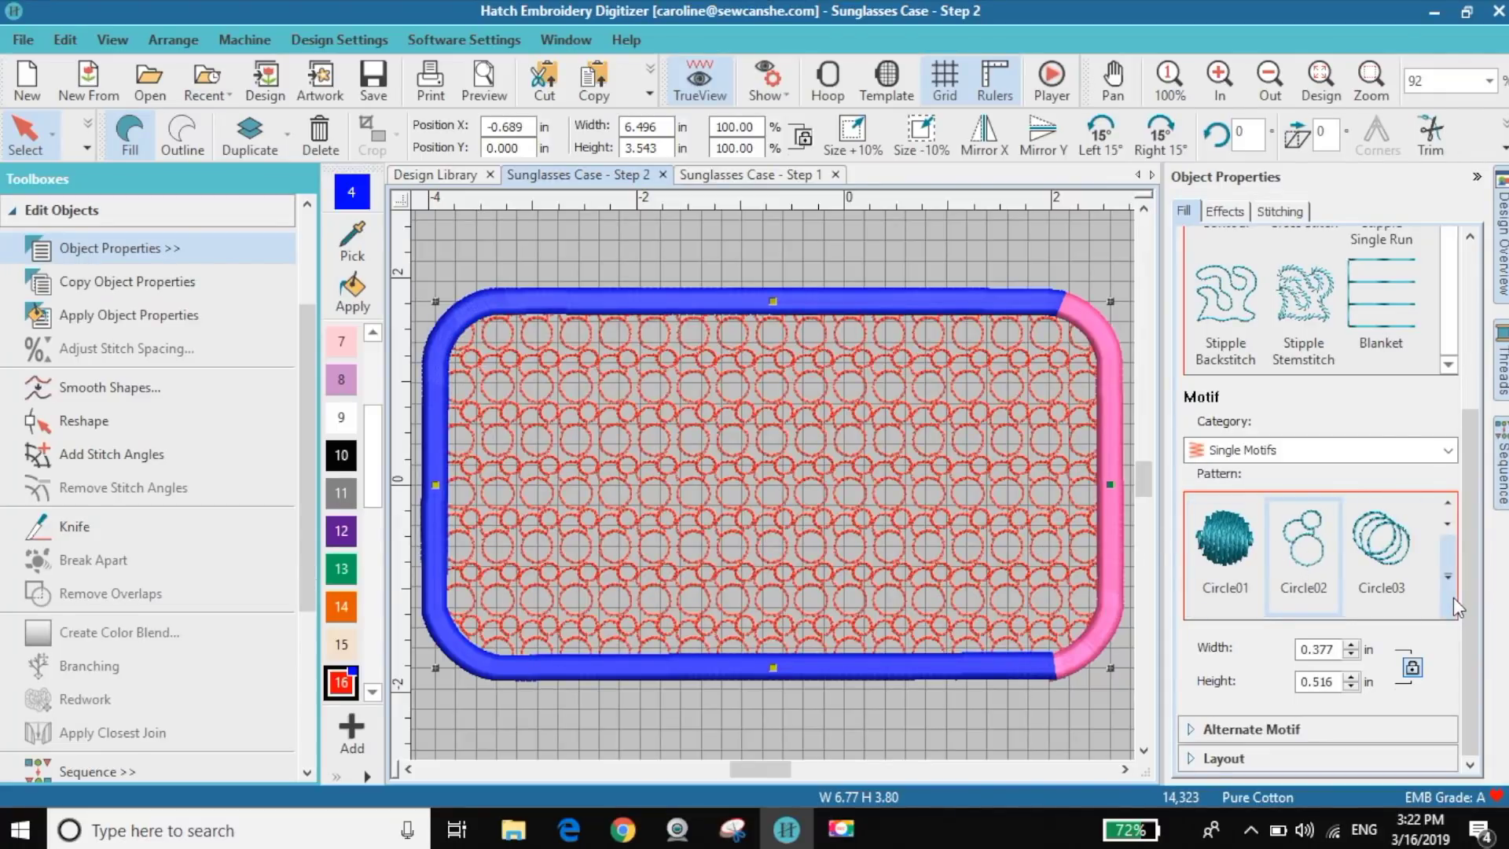
Try the ZigZag27 and Block13 single motifs as the fill pattern.
click(1448, 577)
scroll(1314, 312, down, 10)
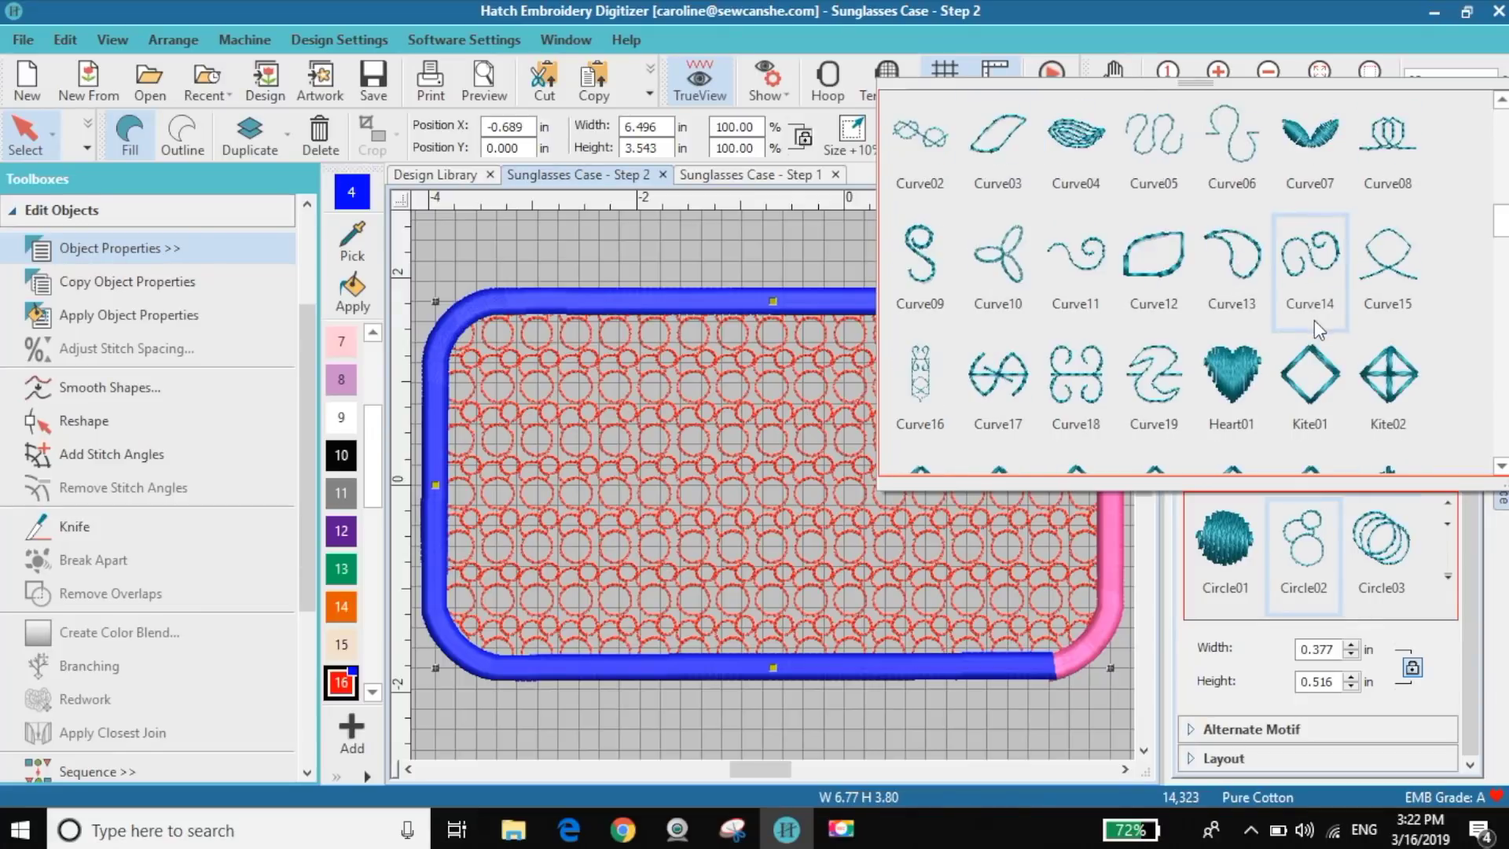
scroll(1315, 326, down, 8)
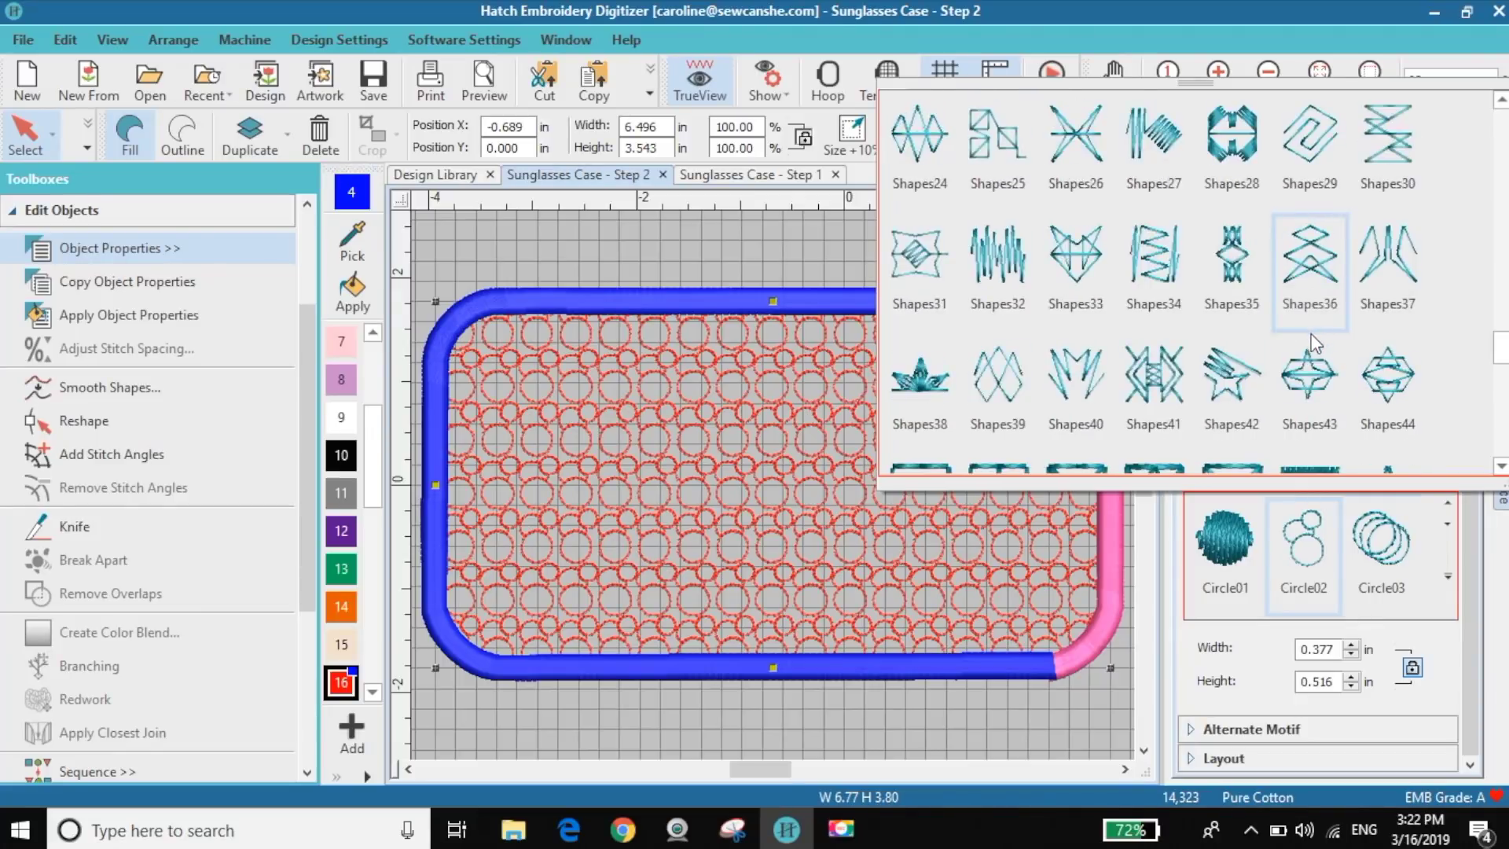
scroll(1297, 354, down, 5)
click(1237, 394)
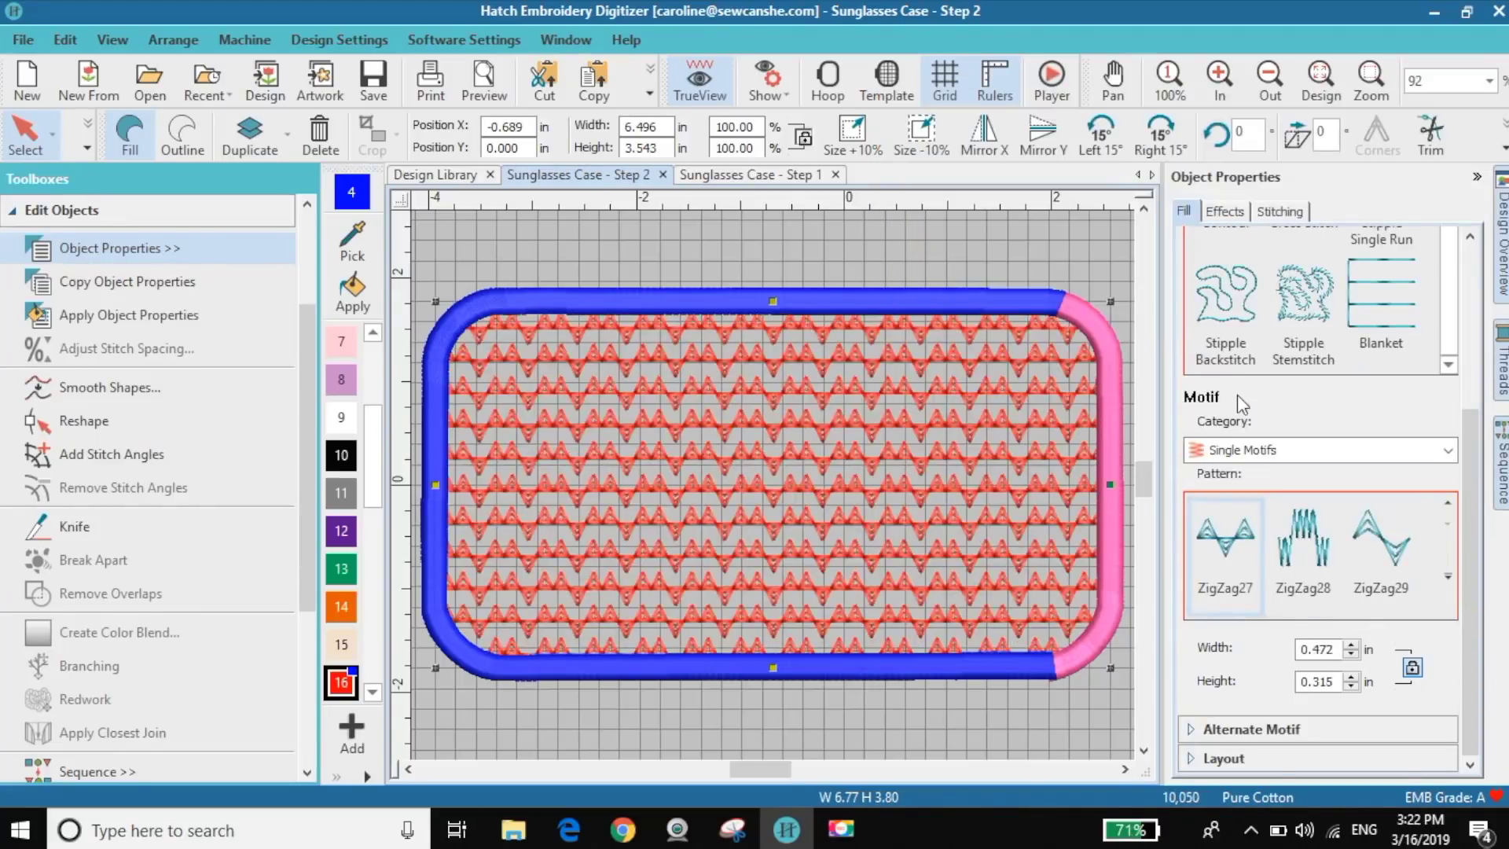
click(1451, 612)
click(1377, 376)
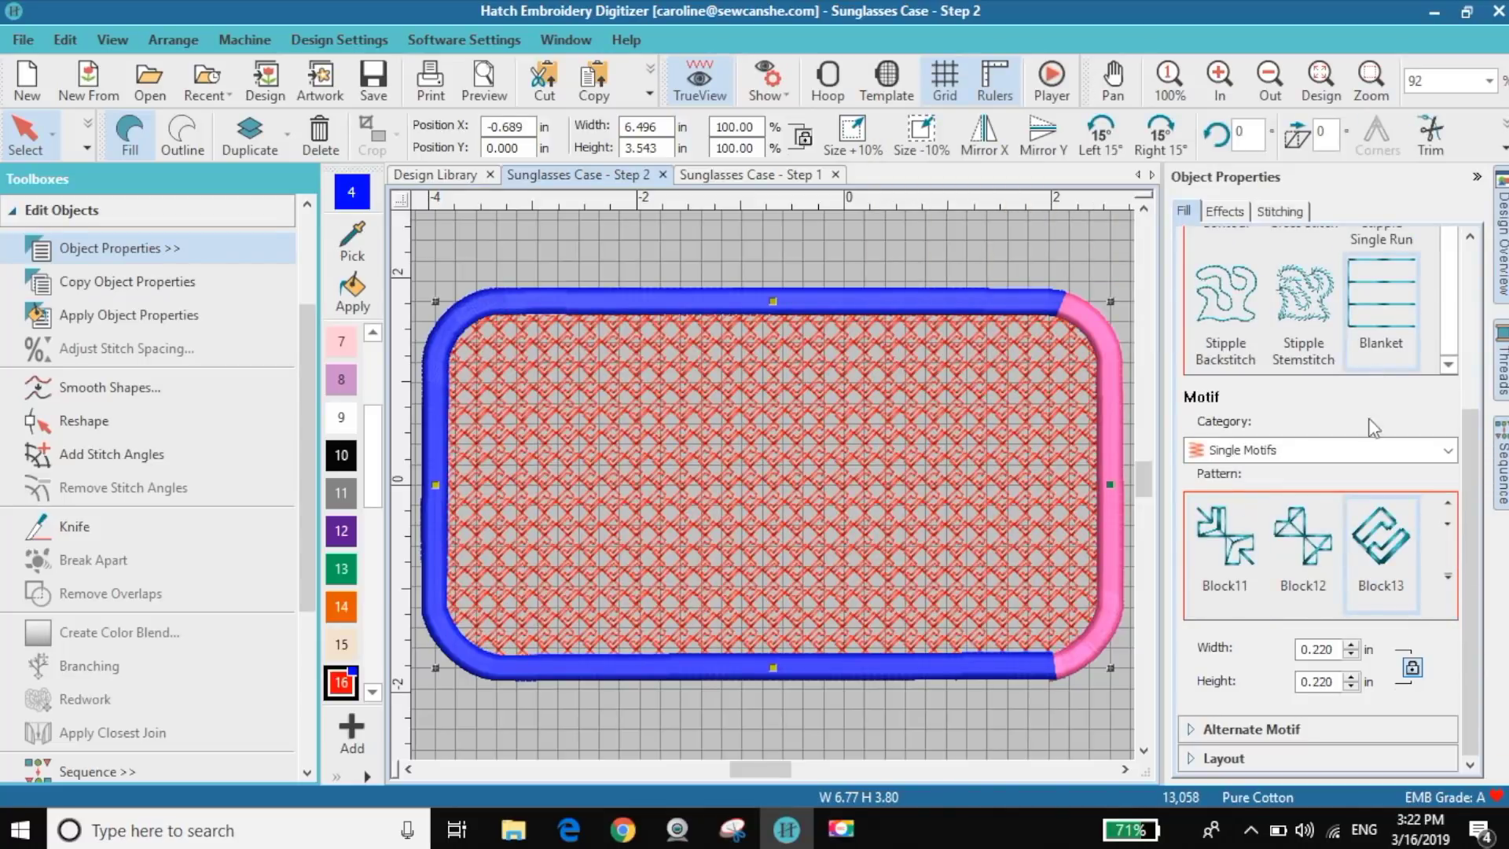
Apply the ZigZag15 single motif to the fill from the full pattern library.
click(1447, 602)
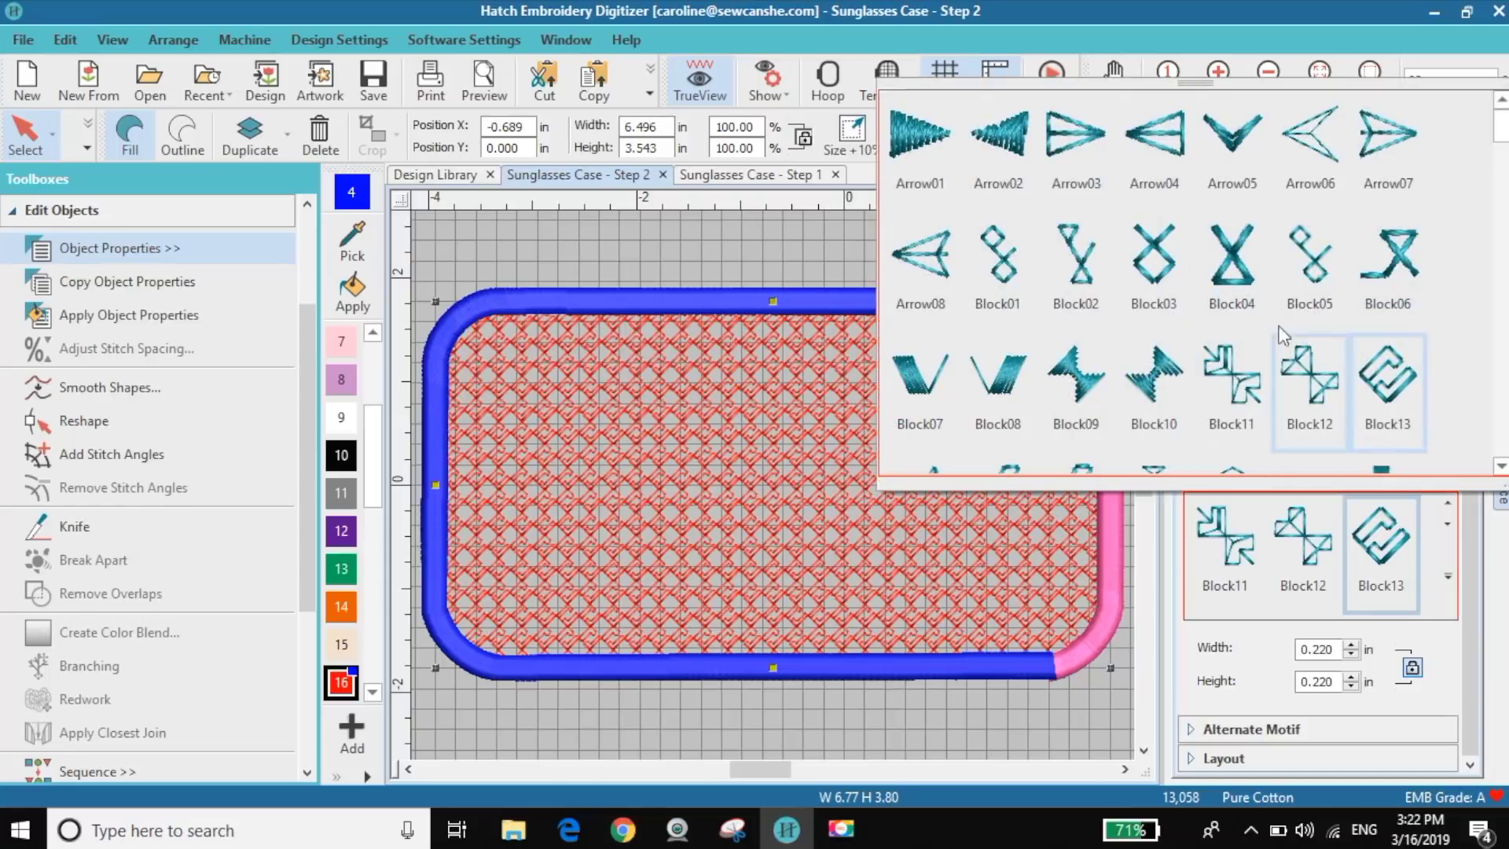
scroll(1282, 337, down, 15)
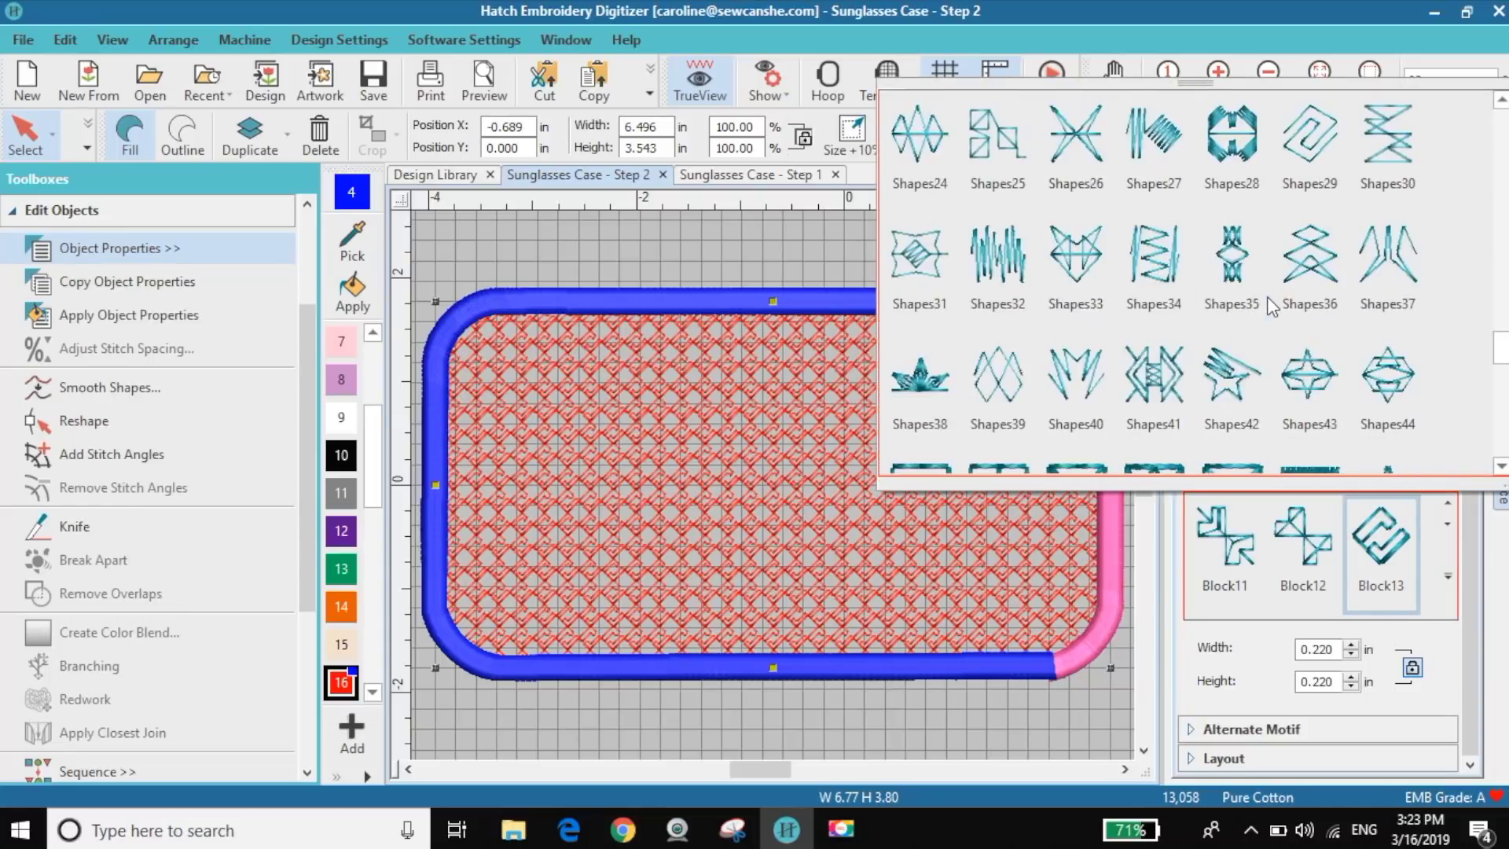
scroll(1268, 296, down, 5)
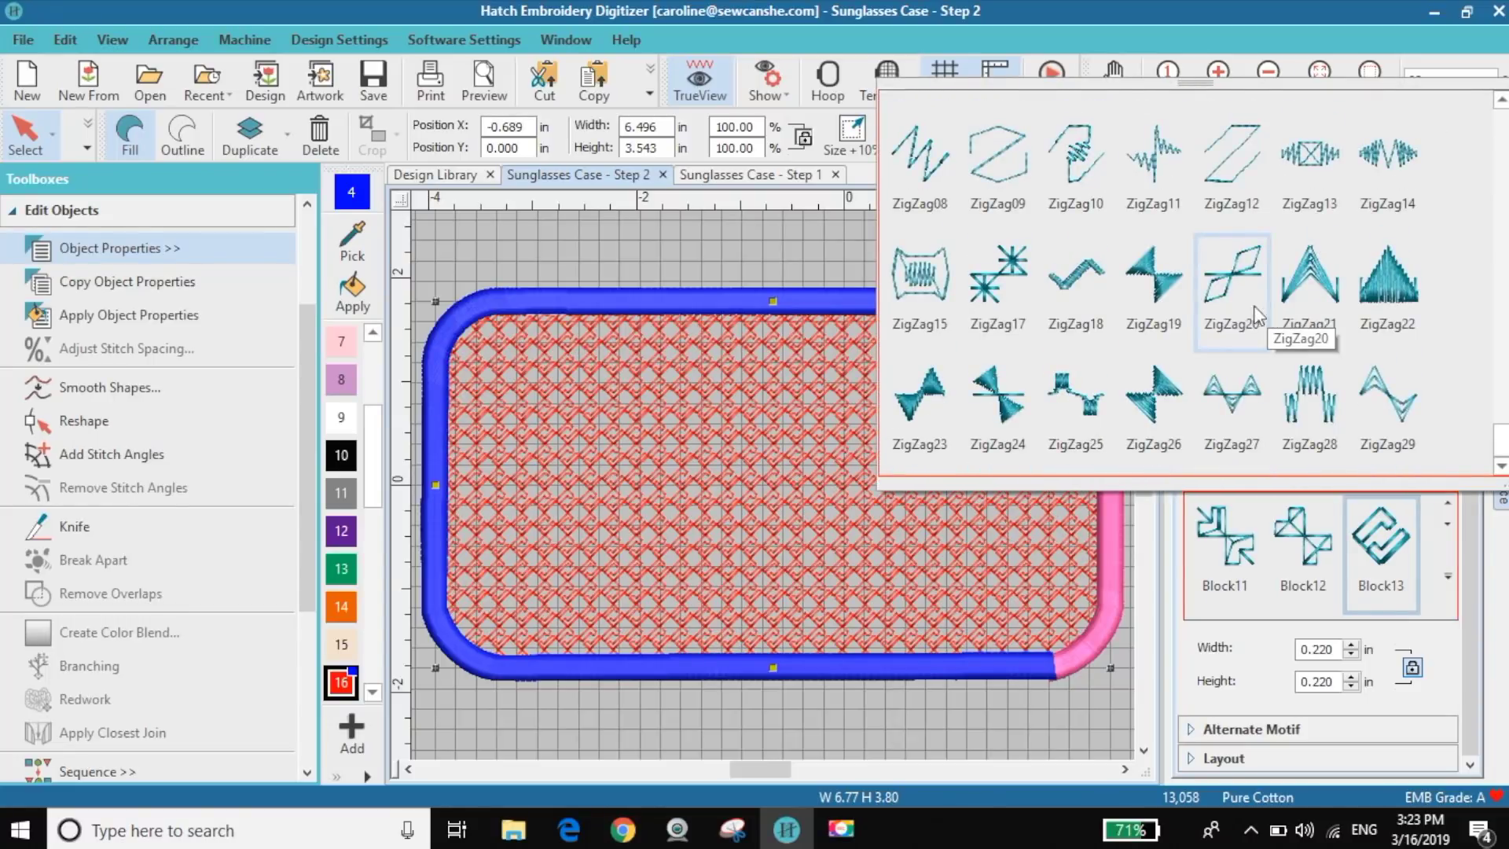
click(932, 271)
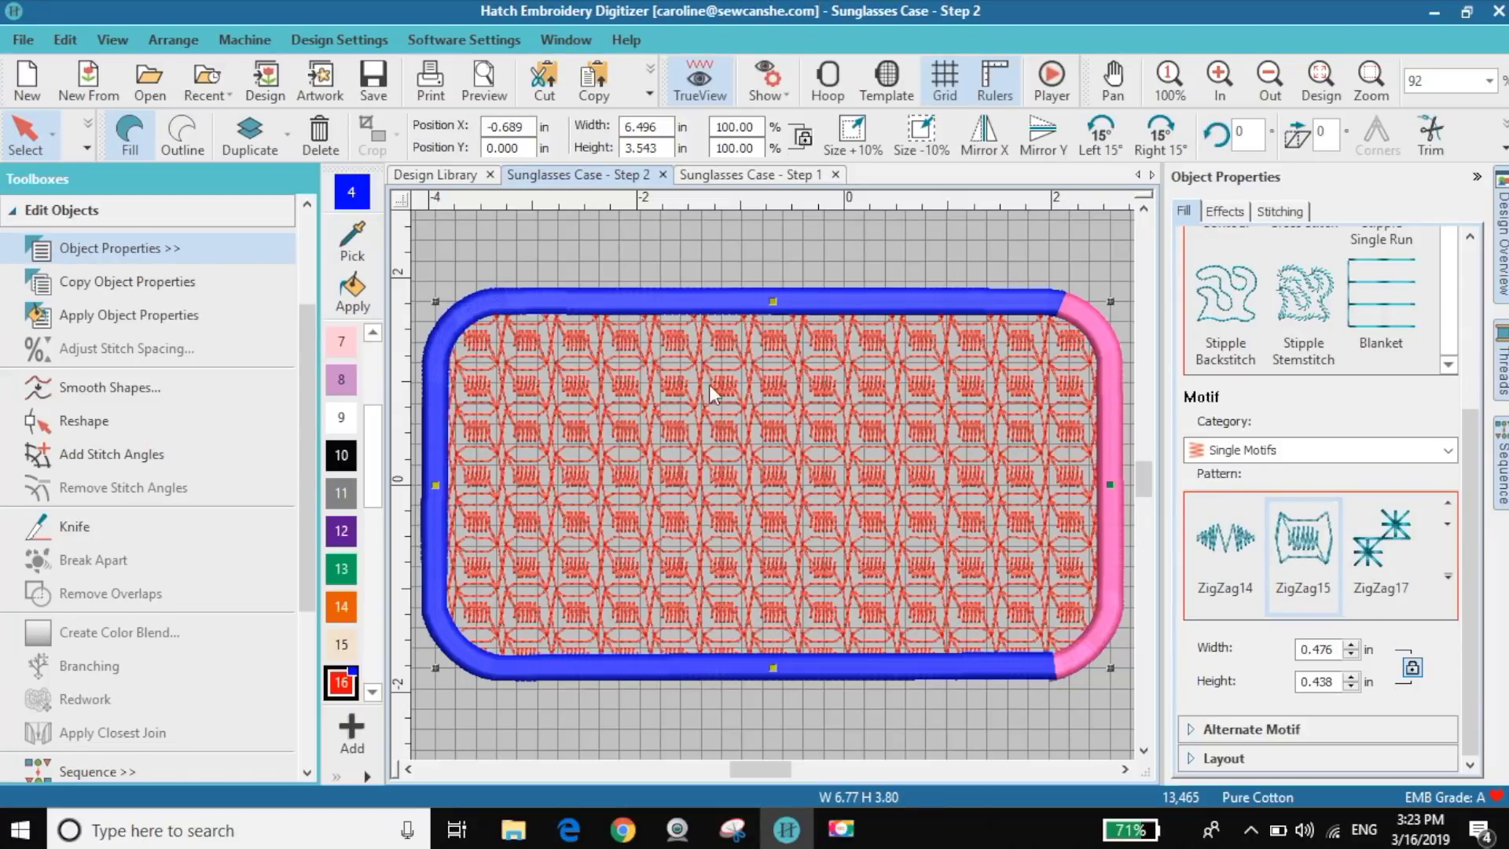
Set the ZigZag15 motif's width to 1 in with its proportions locked.
double_click(1318, 650)
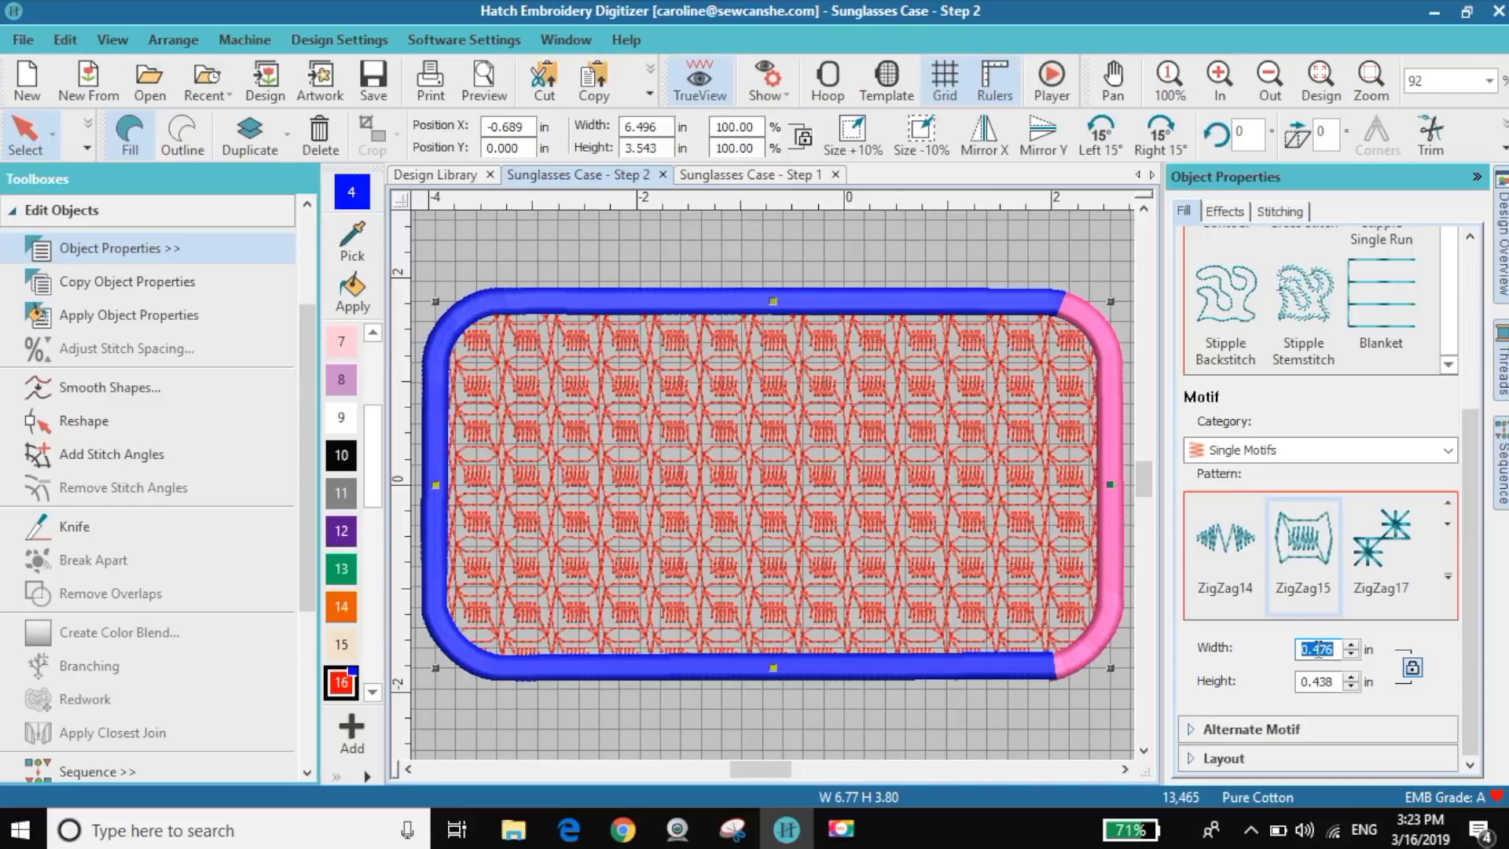
text(1)
key(Return)
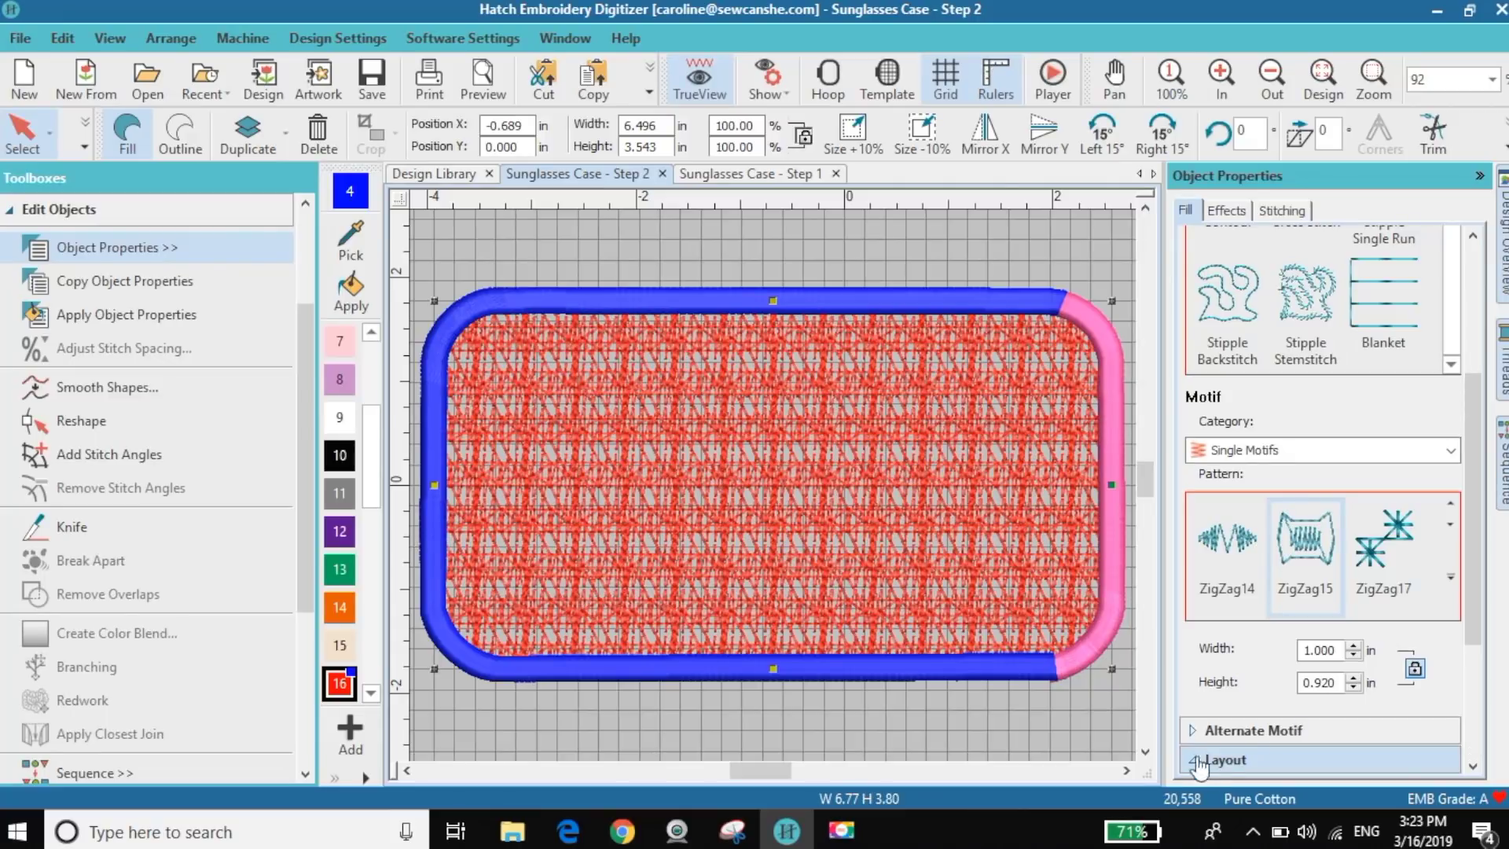
Set both the row spacing and the column spacing of the motif layout to 1 in.
click(1196, 761)
drag(1471, 550, 1474, 673)
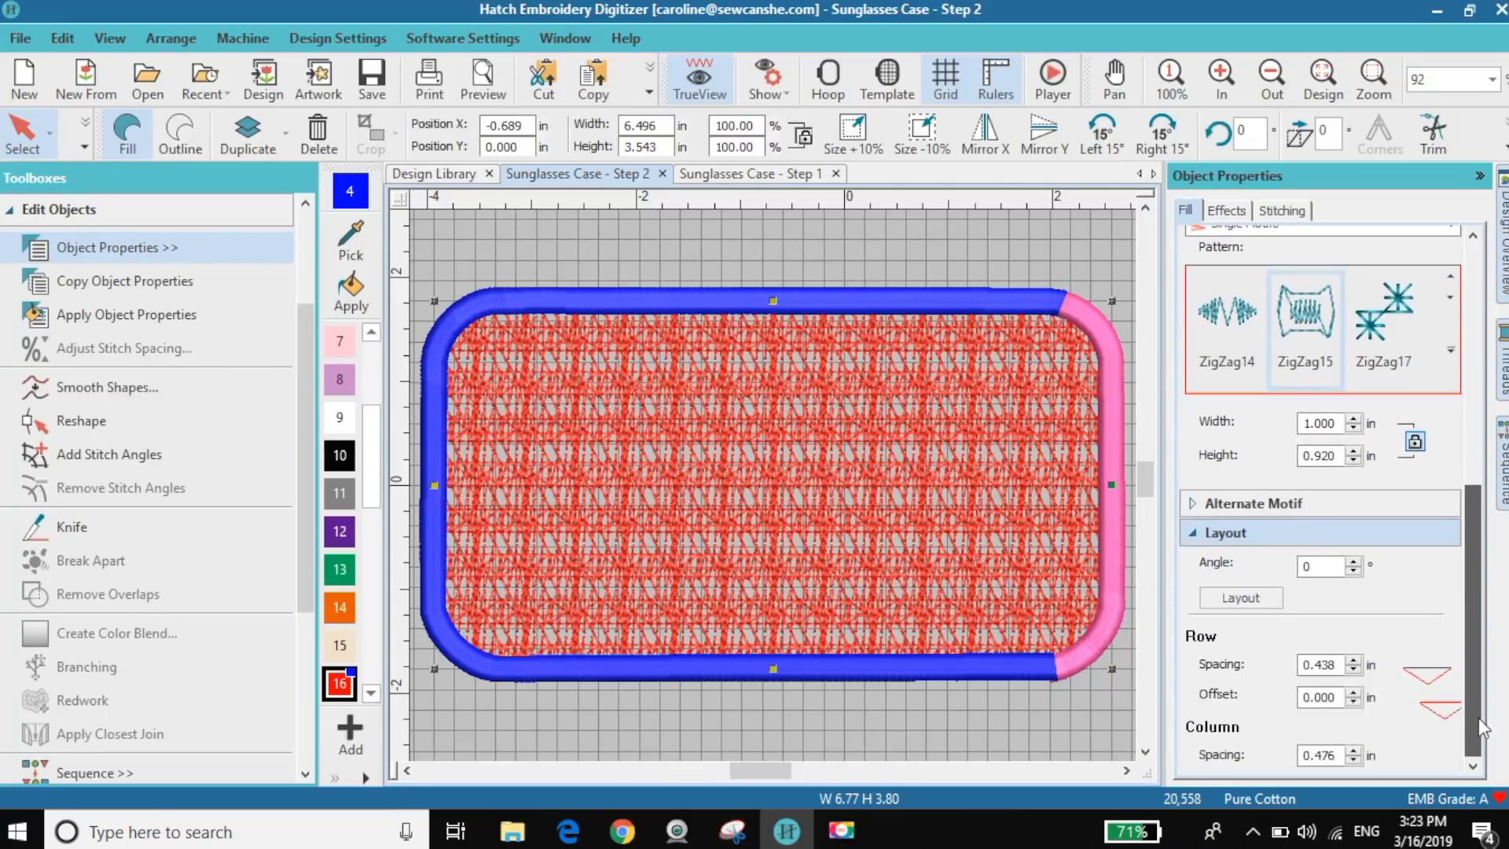
double_click(1323, 666)
text(1)
key(Return)
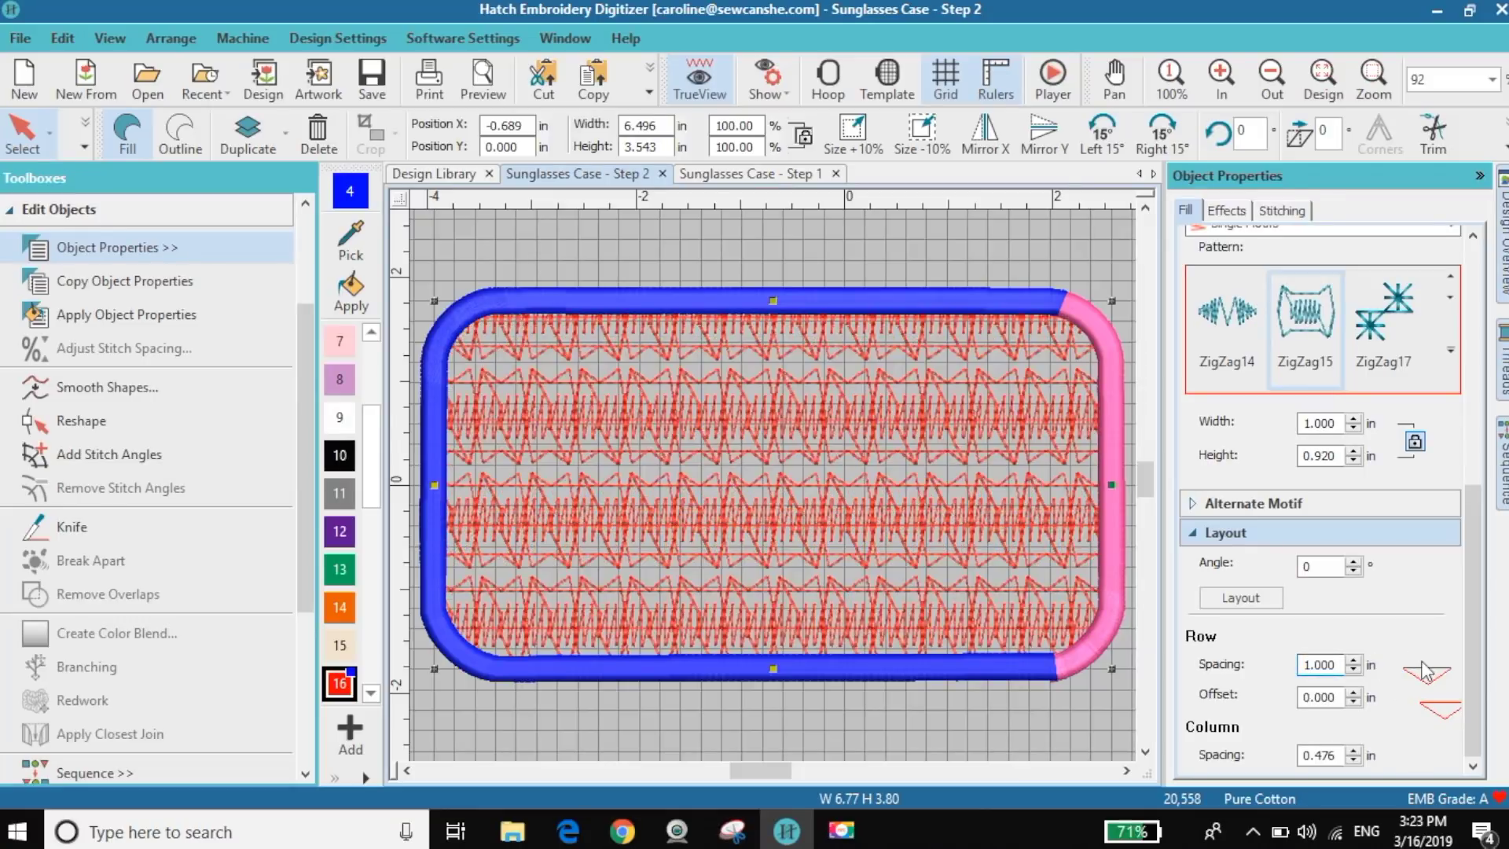
double_click(1318, 758)
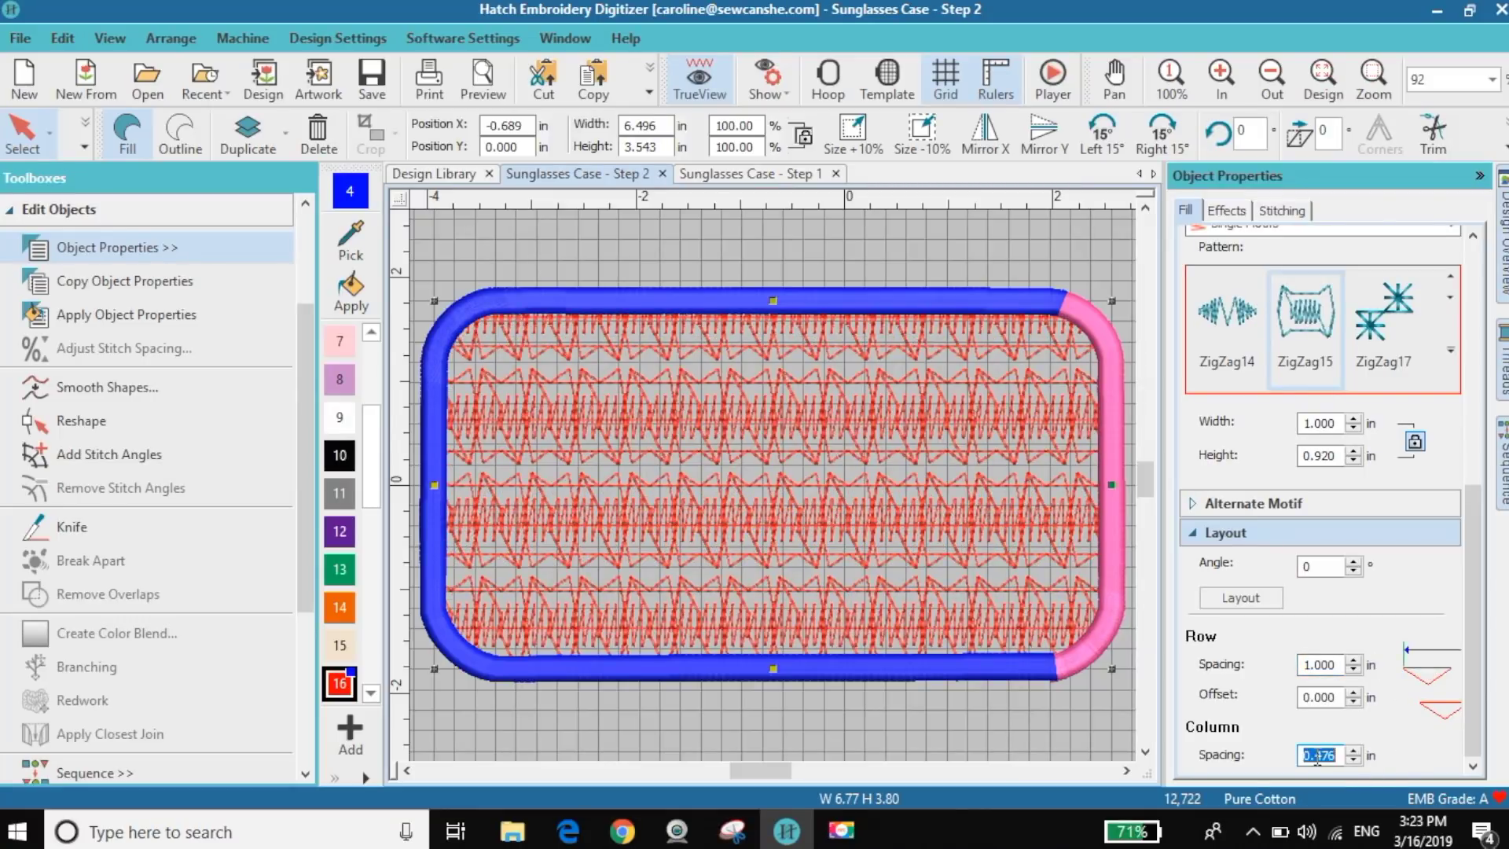
text(1)
key(Return)
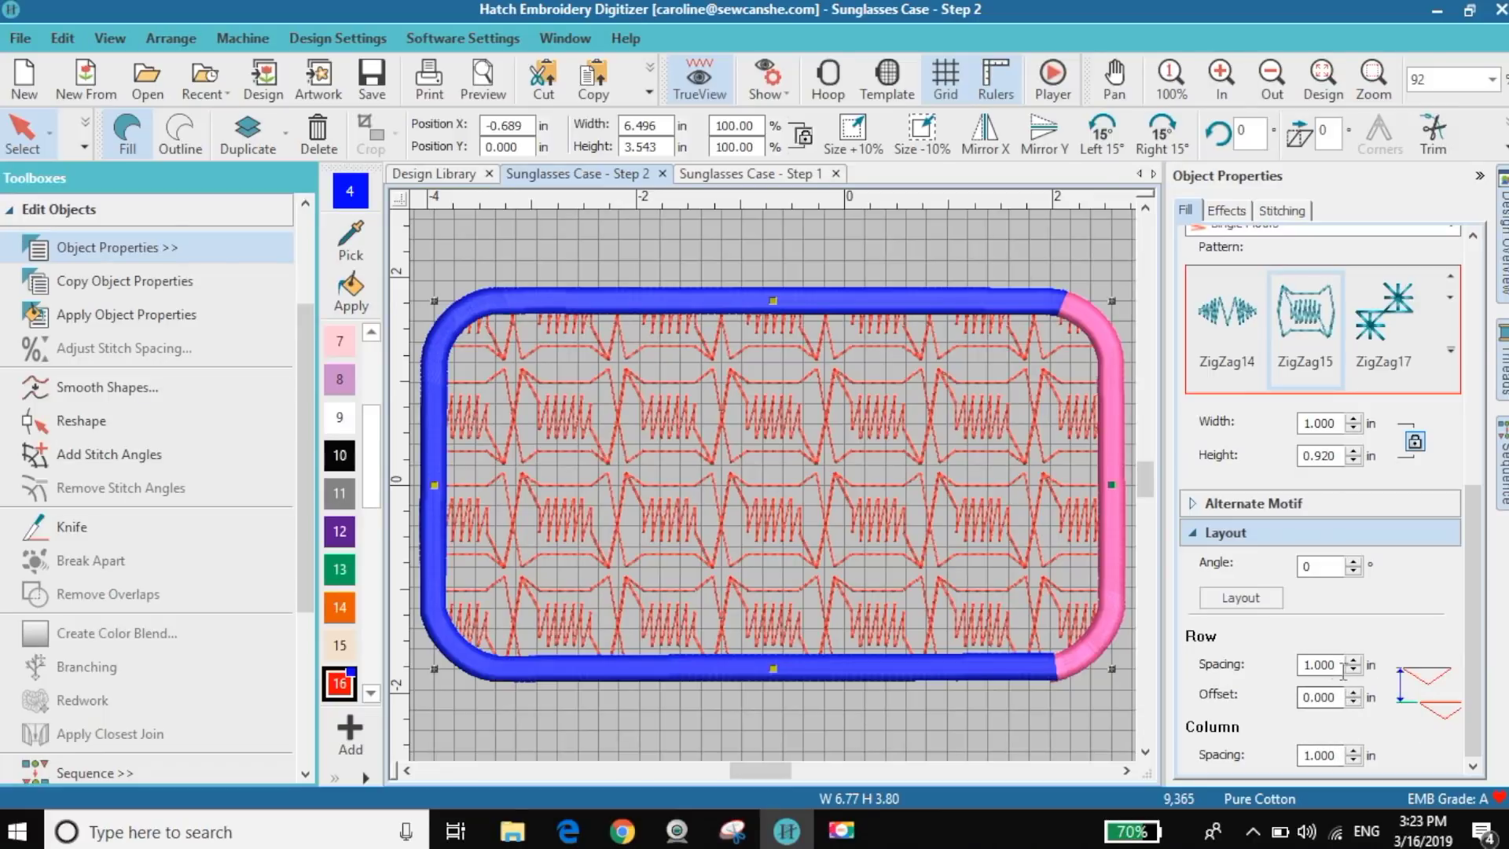
Try a row spacing and a column spacing of 1.5 in for the ZigZag15 motif layout.
drag(1336, 664, 1318, 664)
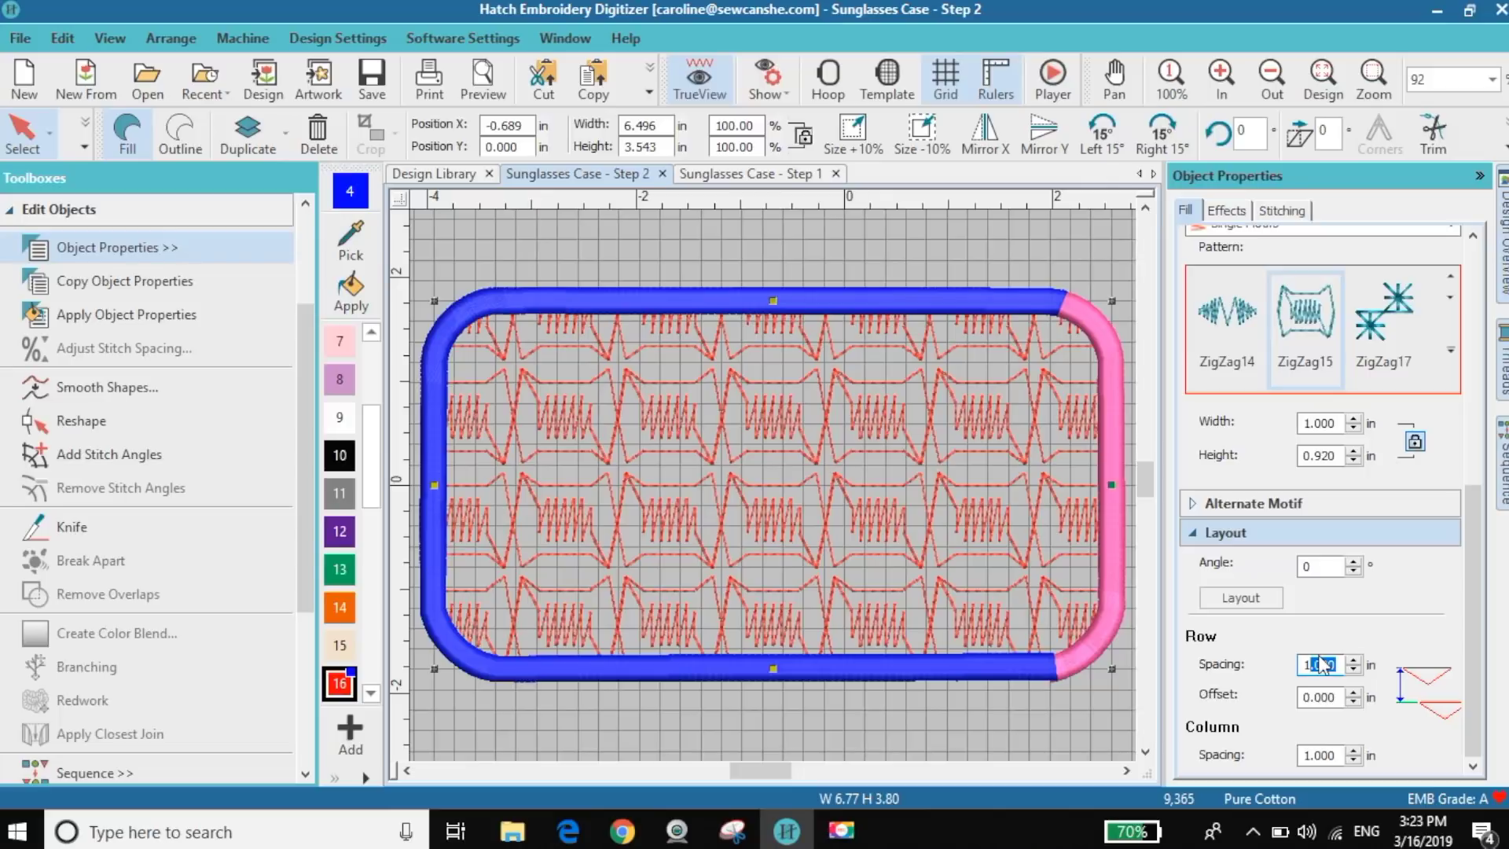
text(5)
key(Return)
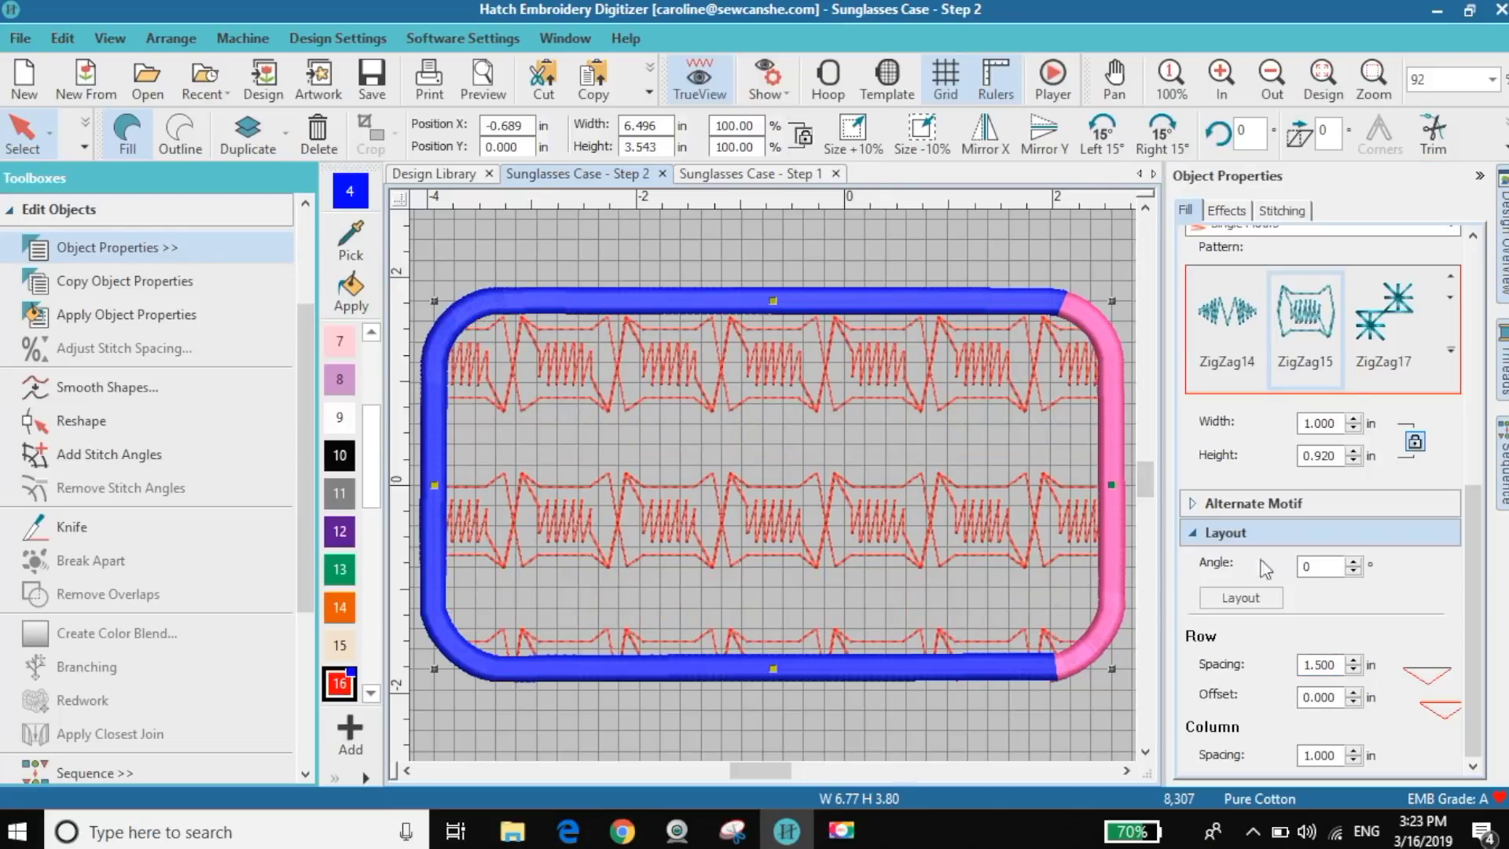
double_click(1330, 753)
text(1)
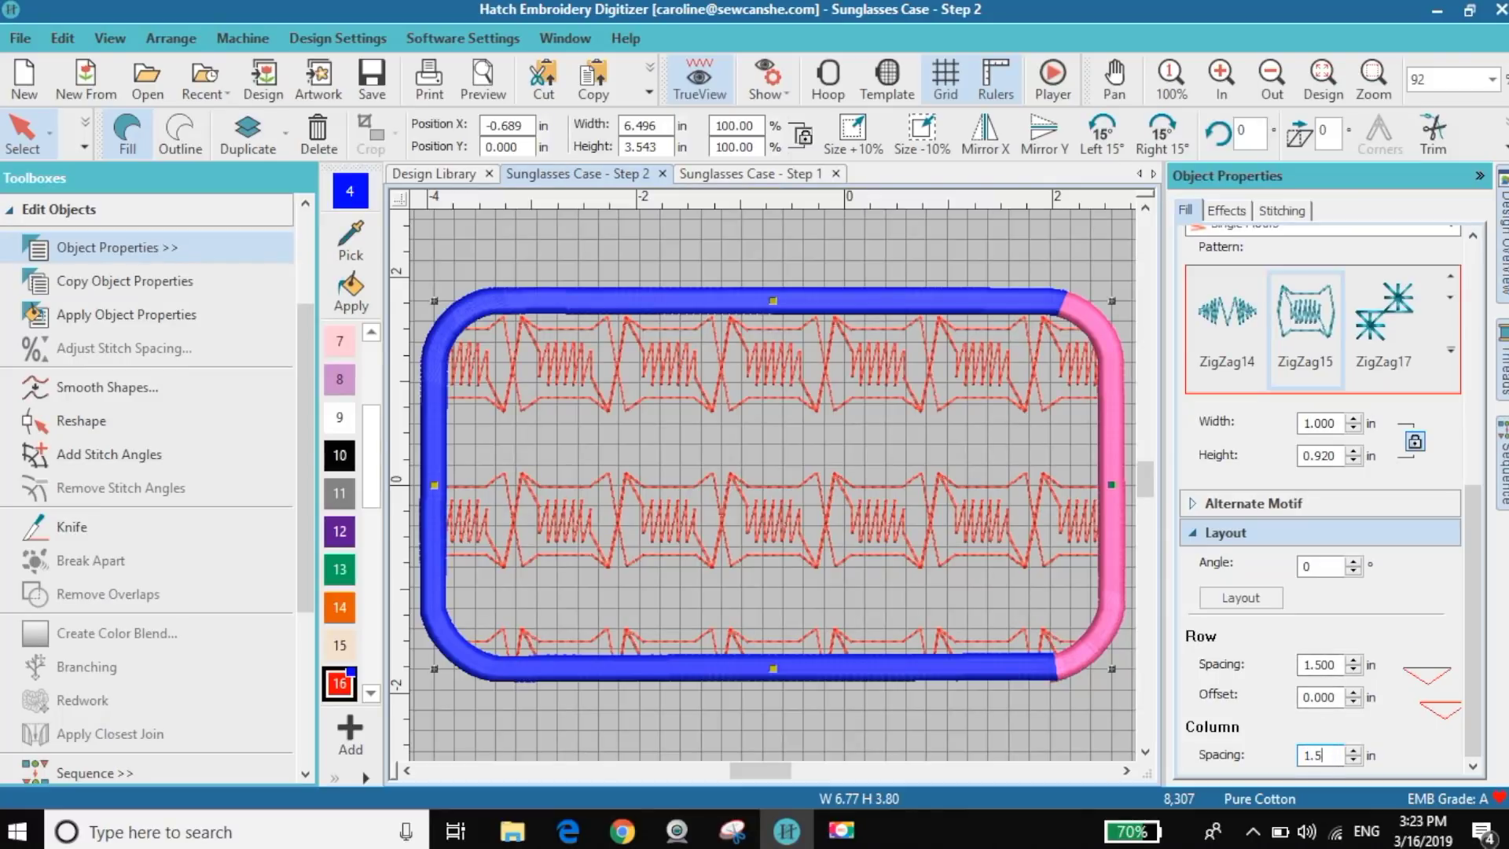
text(.5)
key(Return)
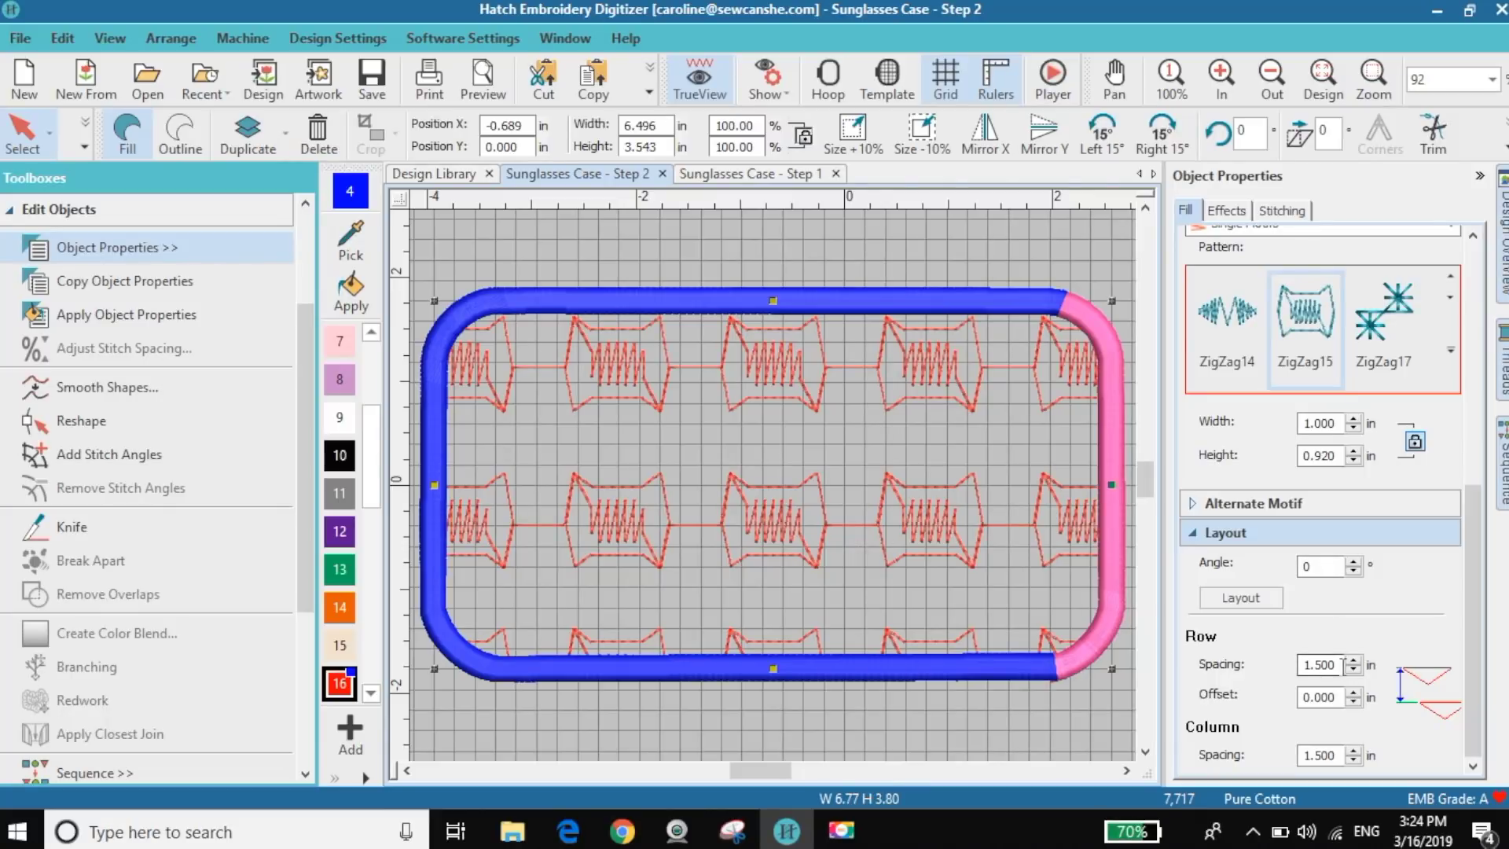
Set both the row spacing and the column spacing of the motif layout to 1.25 in.
drag(1341, 665, 1317, 668)
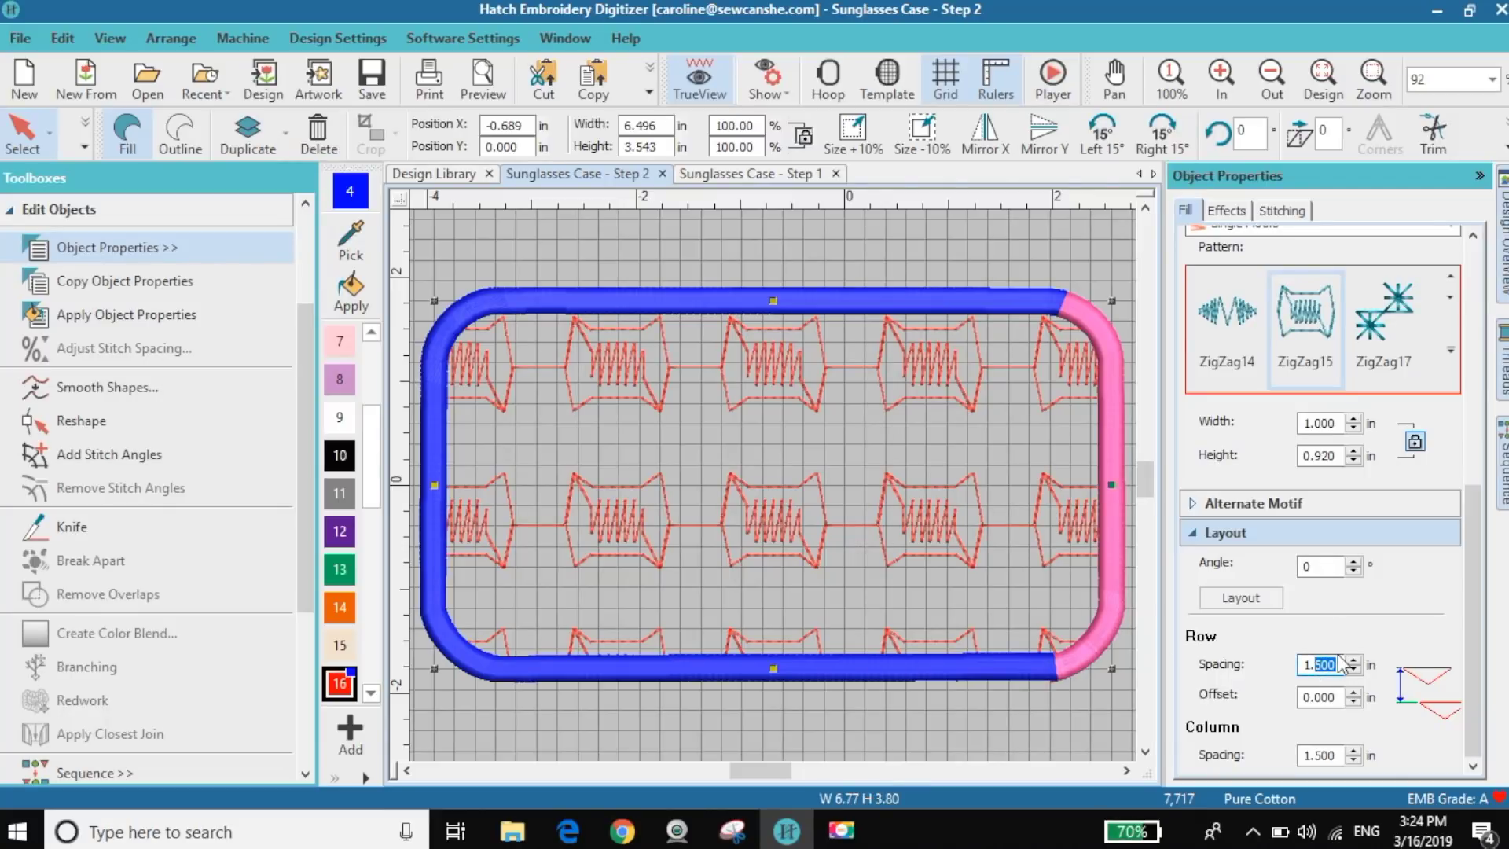
text(25)
key(Return)
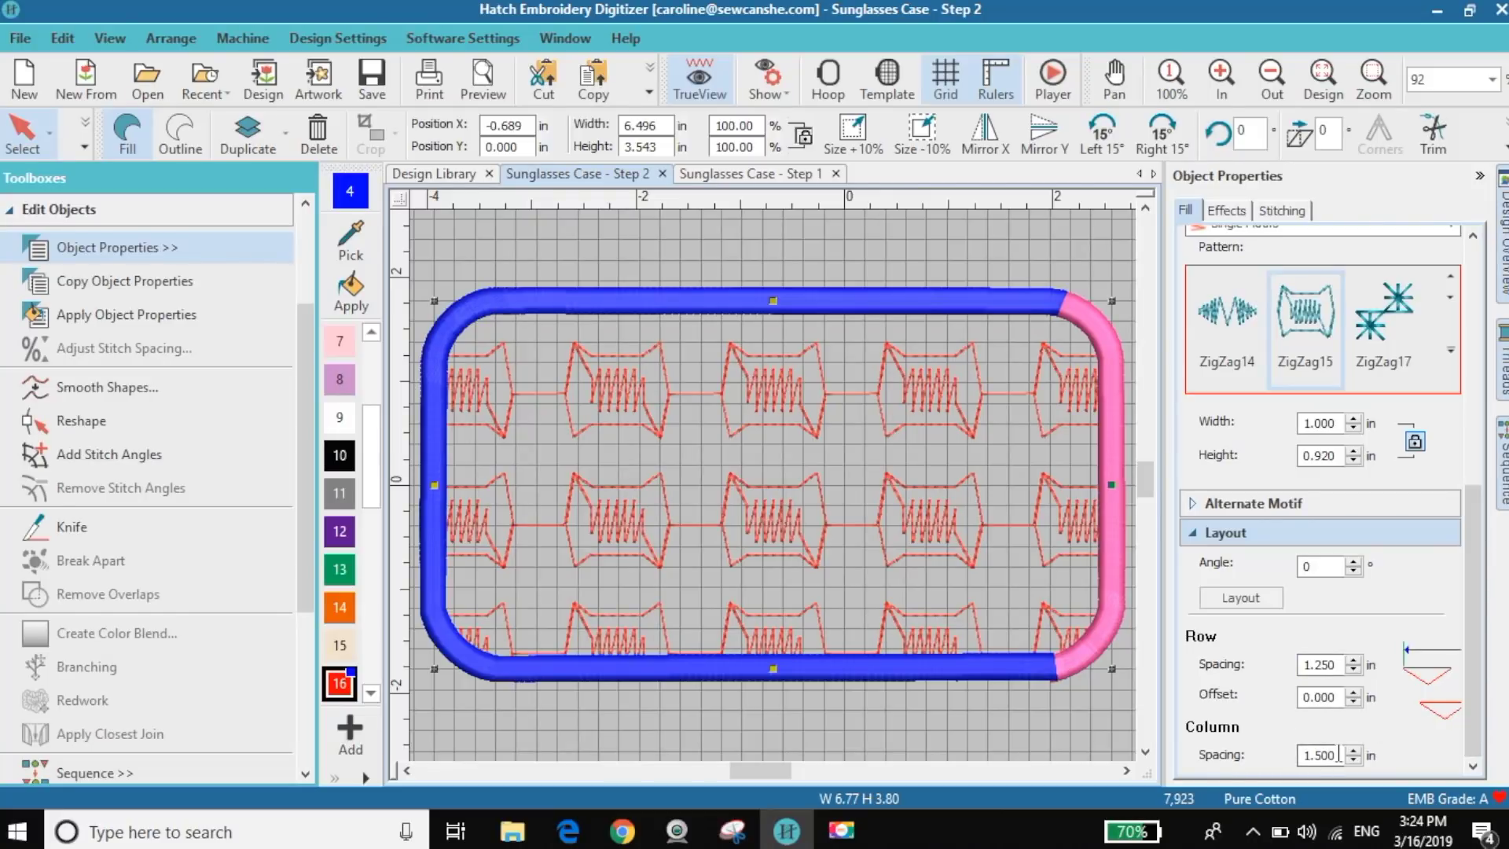
drag(1338, 754, 1311, 753)
text(1.)
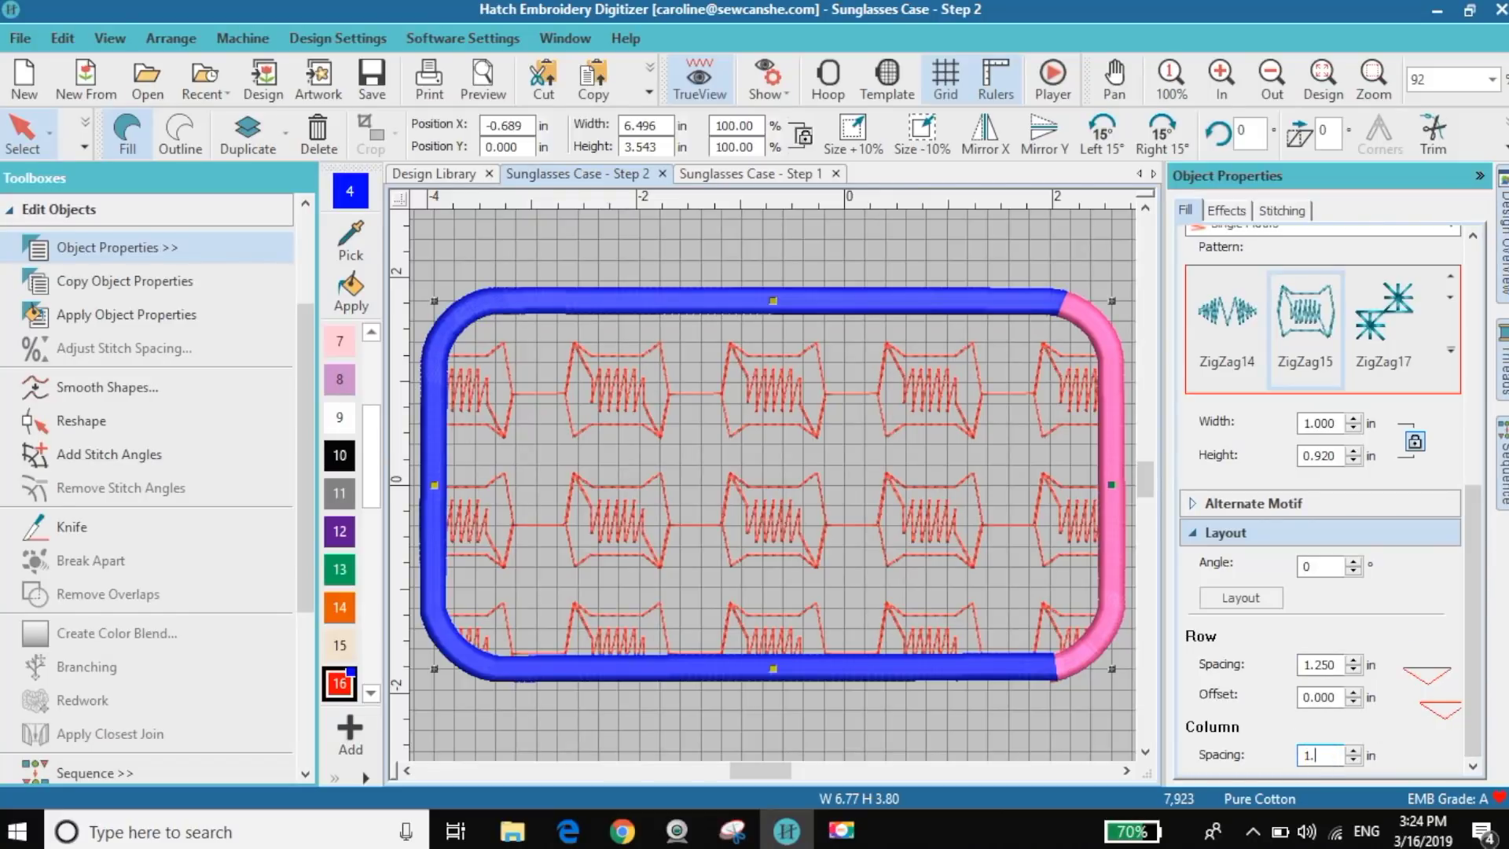
key(Return)
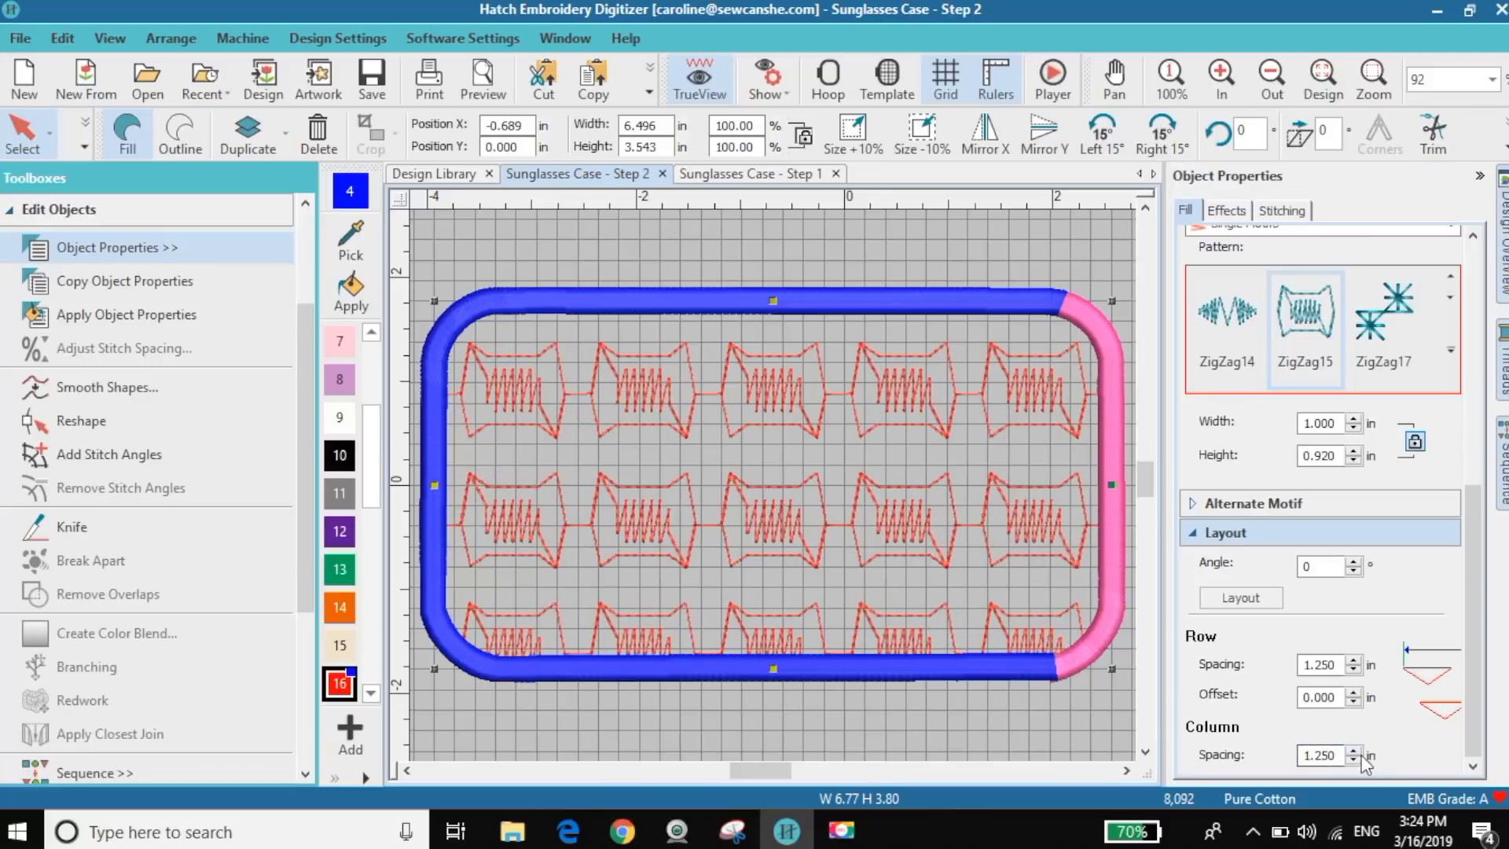
Rotate the motif layout of the fill to an angle of 17 degrees.
drag(1474, 635, 1477, 586)
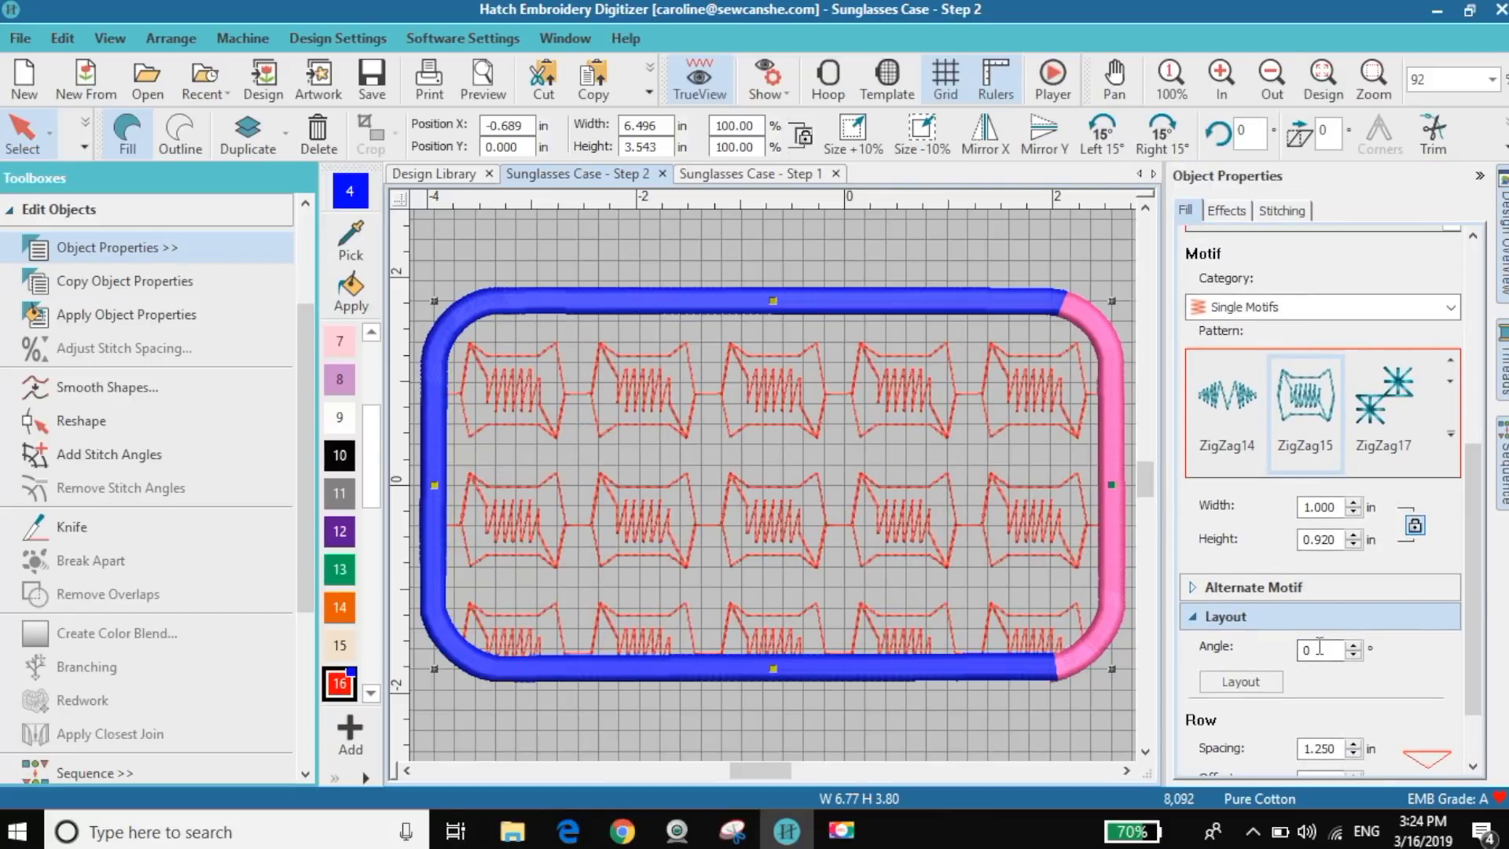
double_click(1321, 650)
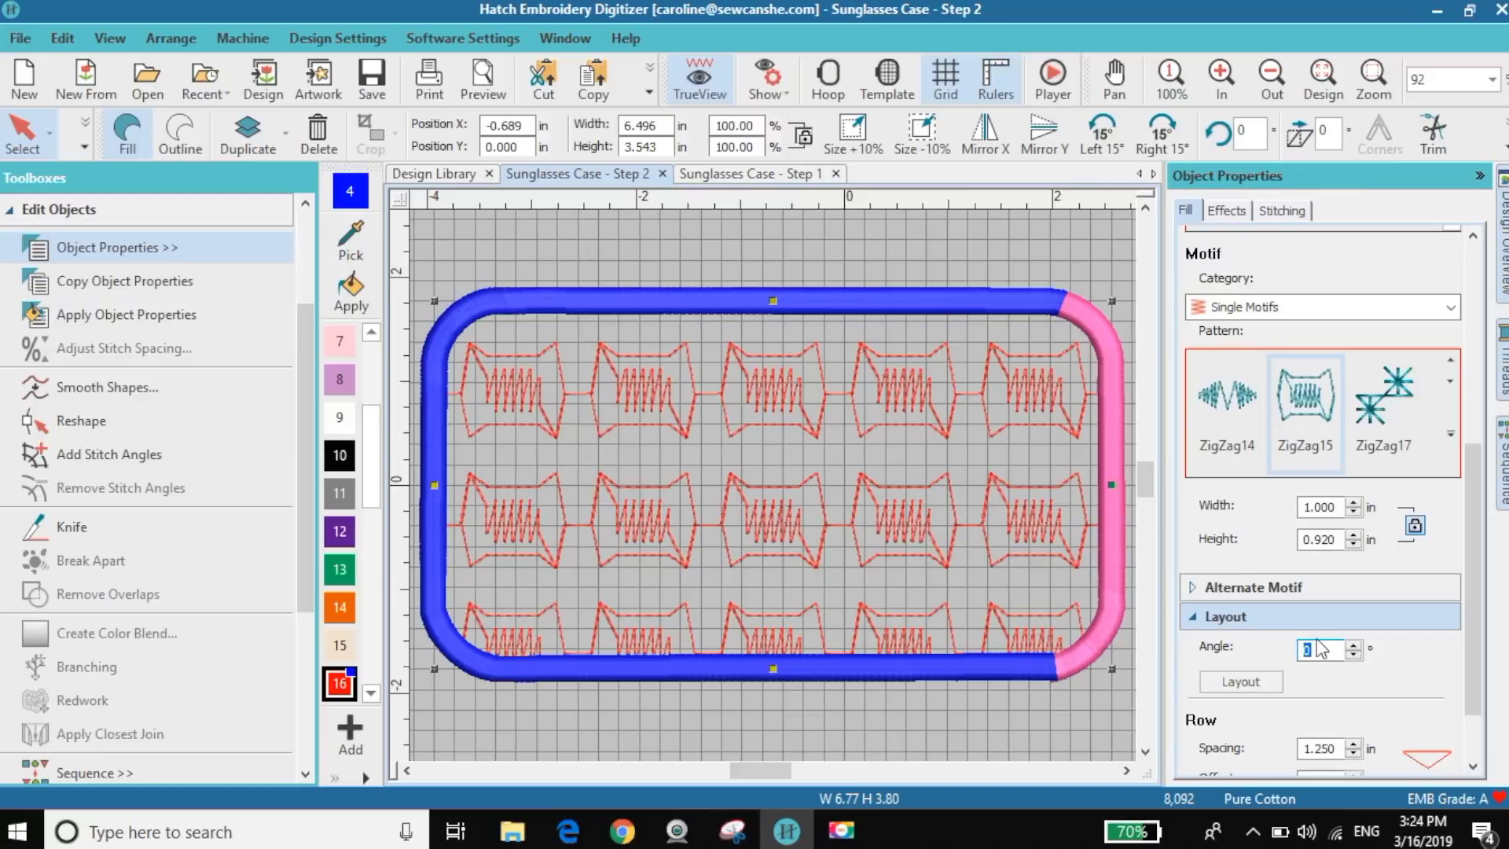
double_click(1354, 645)
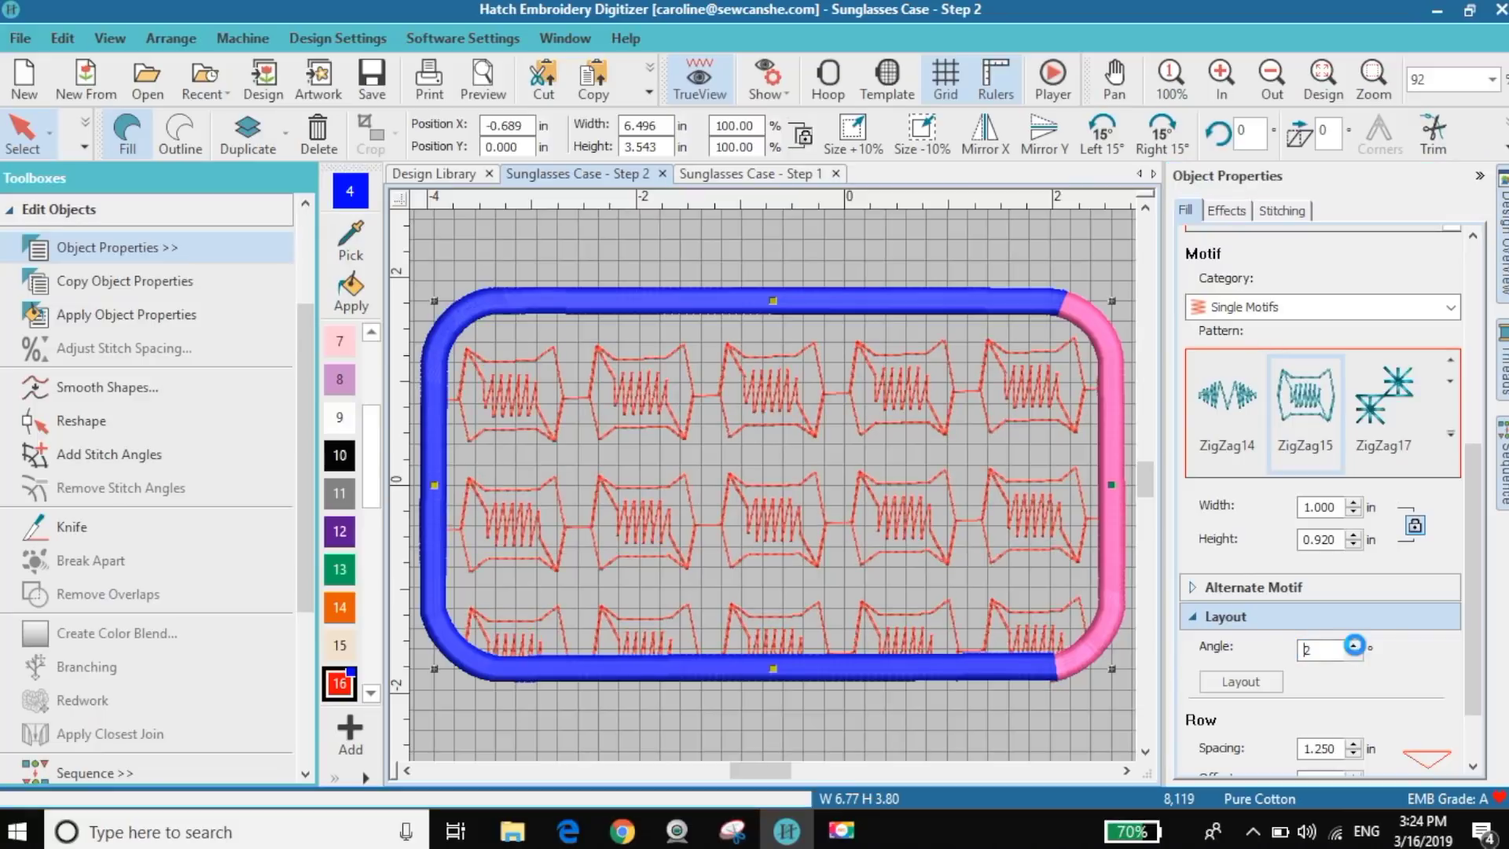
click(1354, 644)
click(1354, 645)
click(1353, 645)
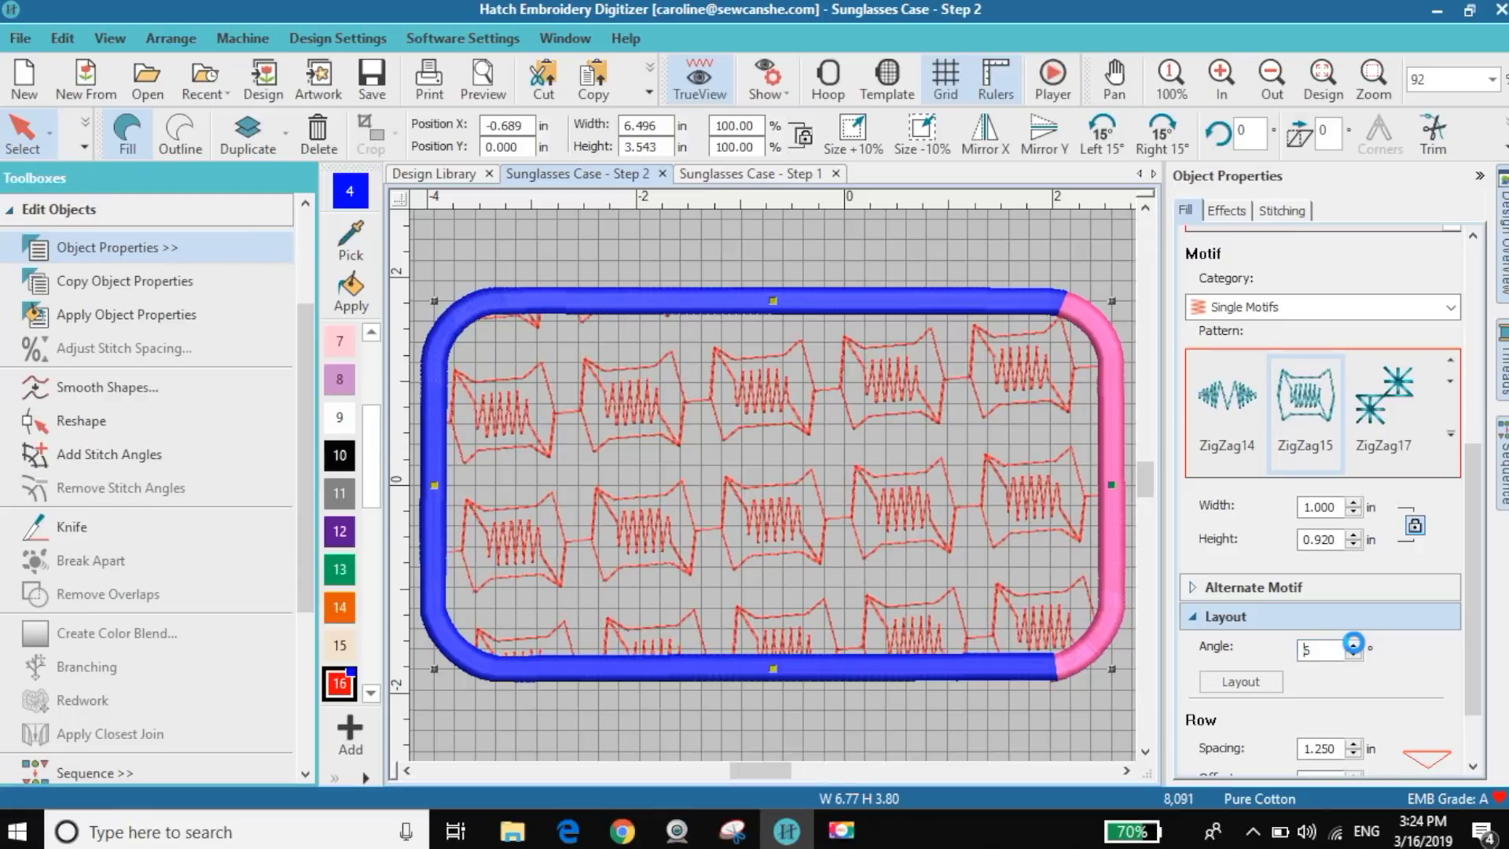
click(1354, 643)
click(1354, 643)
click(1354, 643)
click(1353, 643)
click(1353, 643)
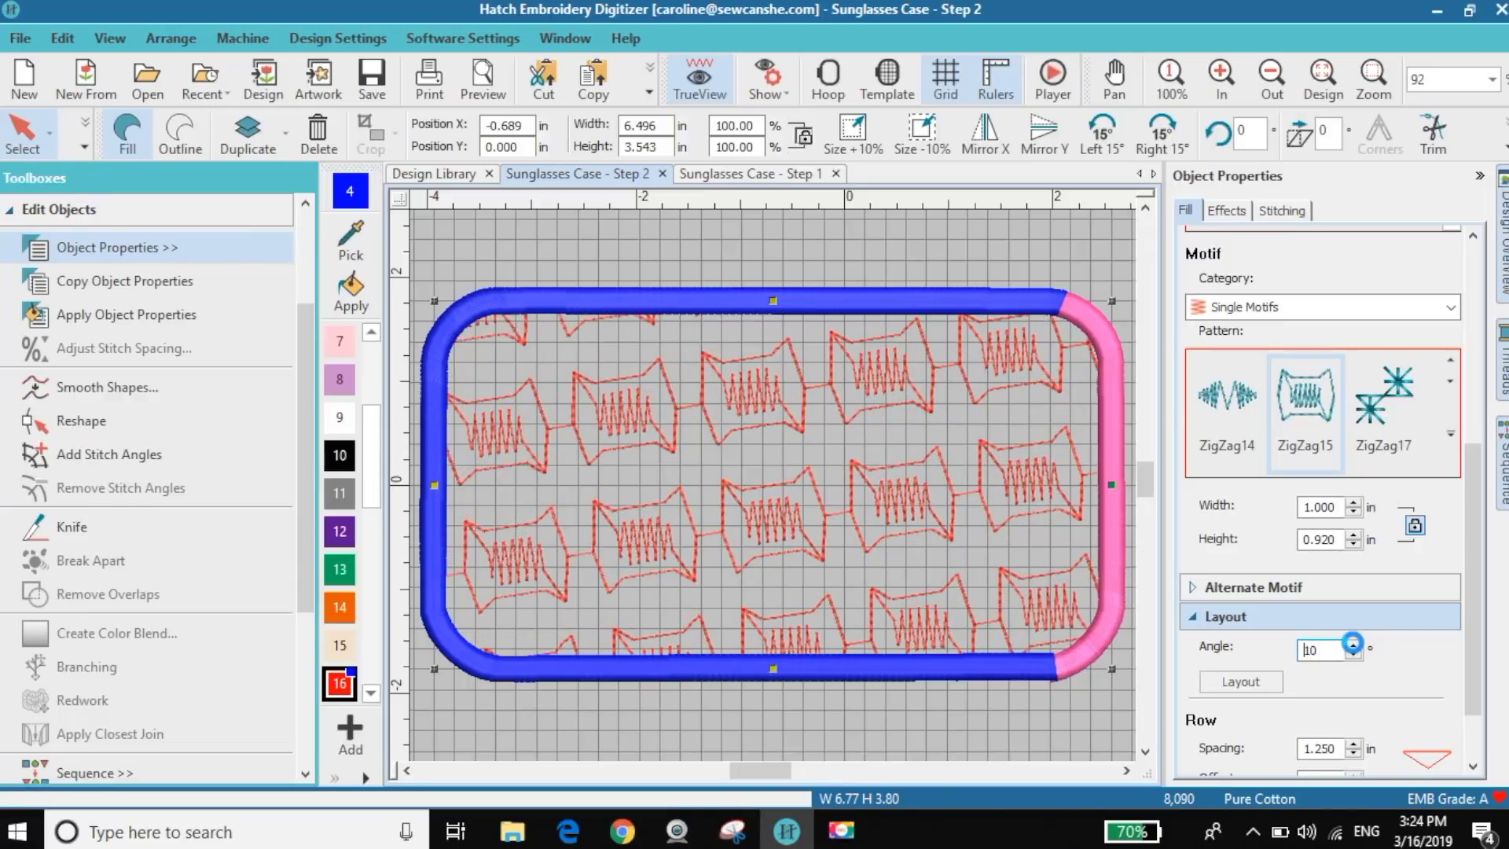
click(1352, 643)
click(1352, 643)
click(1352, 643)
click(1350, 643)
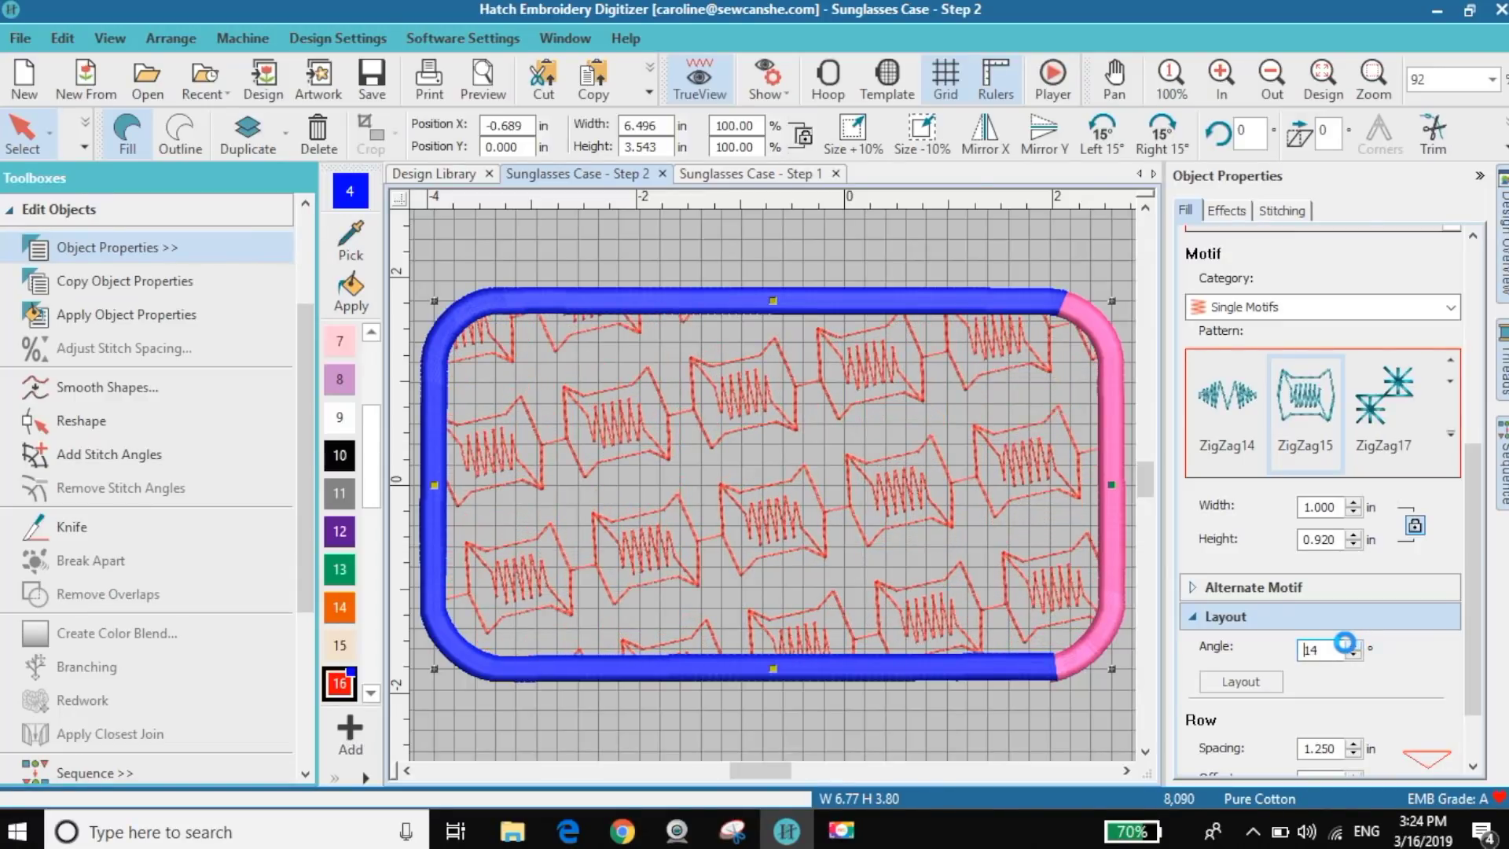
click(1353, 643)
click(1353, 643)
click(1353, 643)
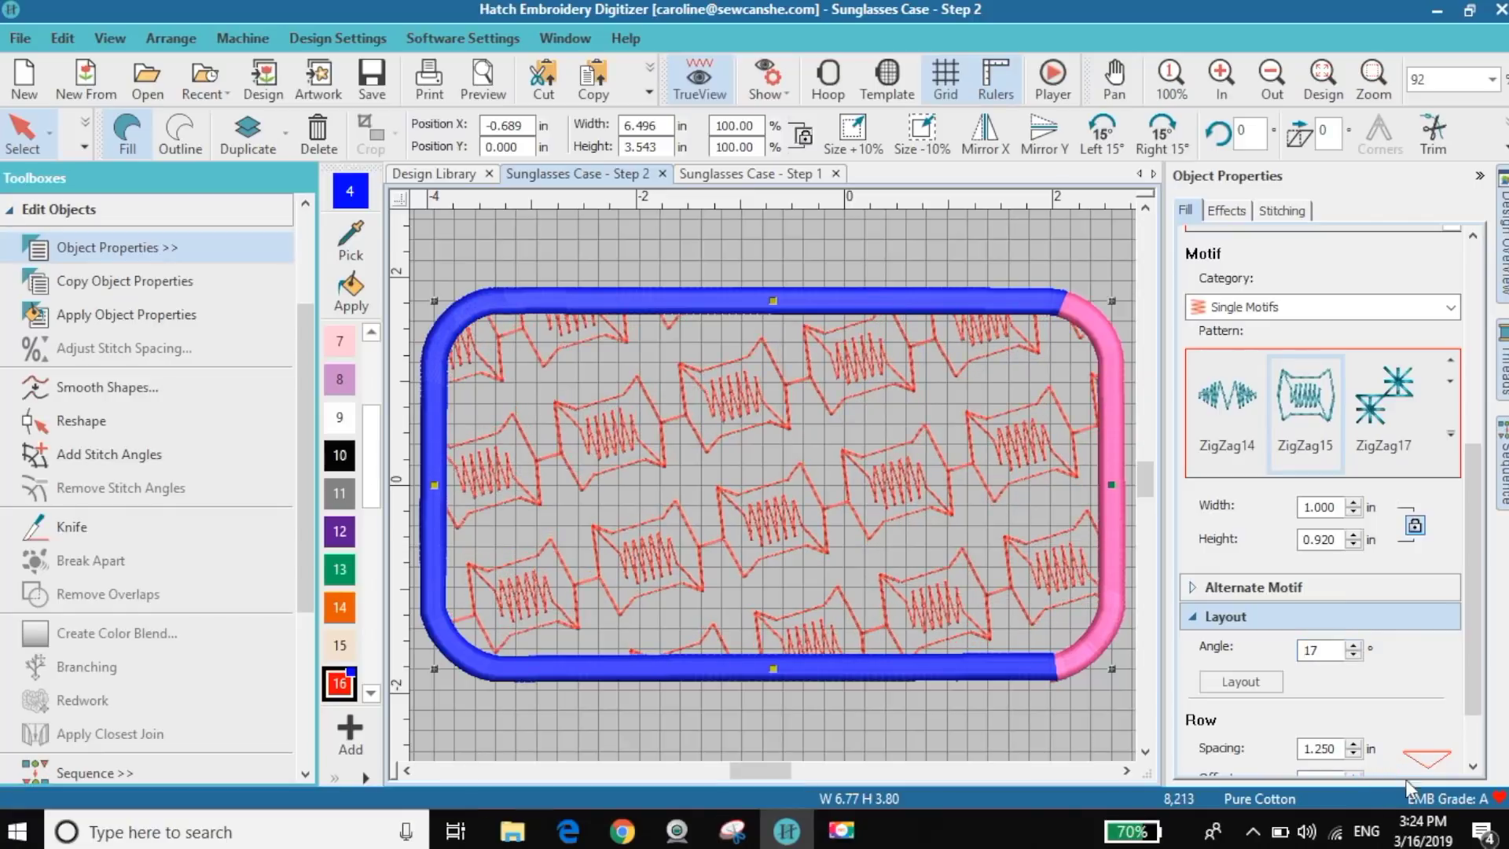
Select the angled ZigZag15 motif fill in the Step 2 design and copy it.
drag(1470, 602, 1093, 577)
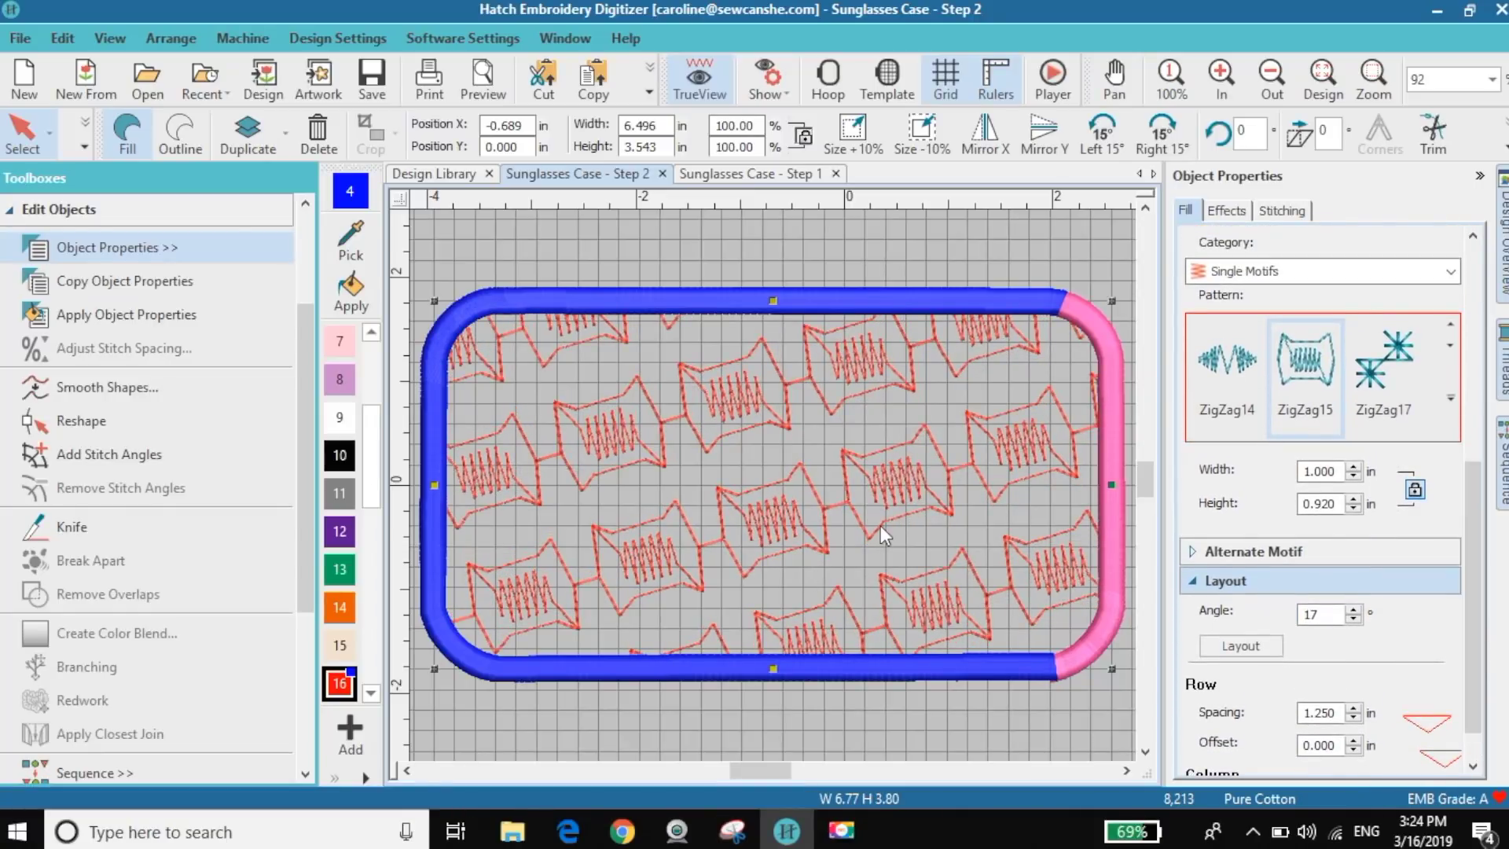
click(903, 479)
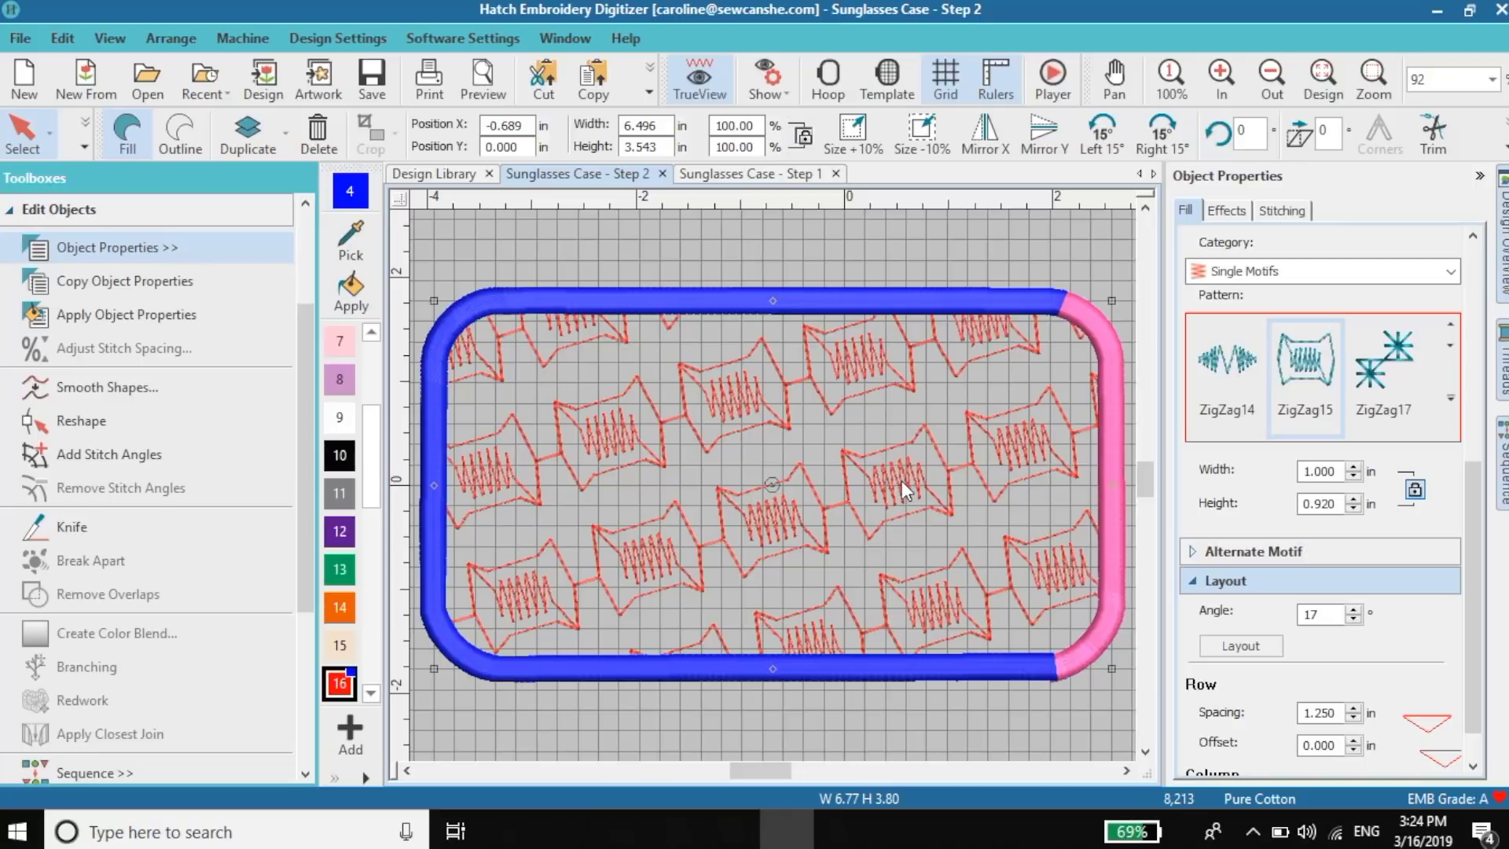
click(596, 76)
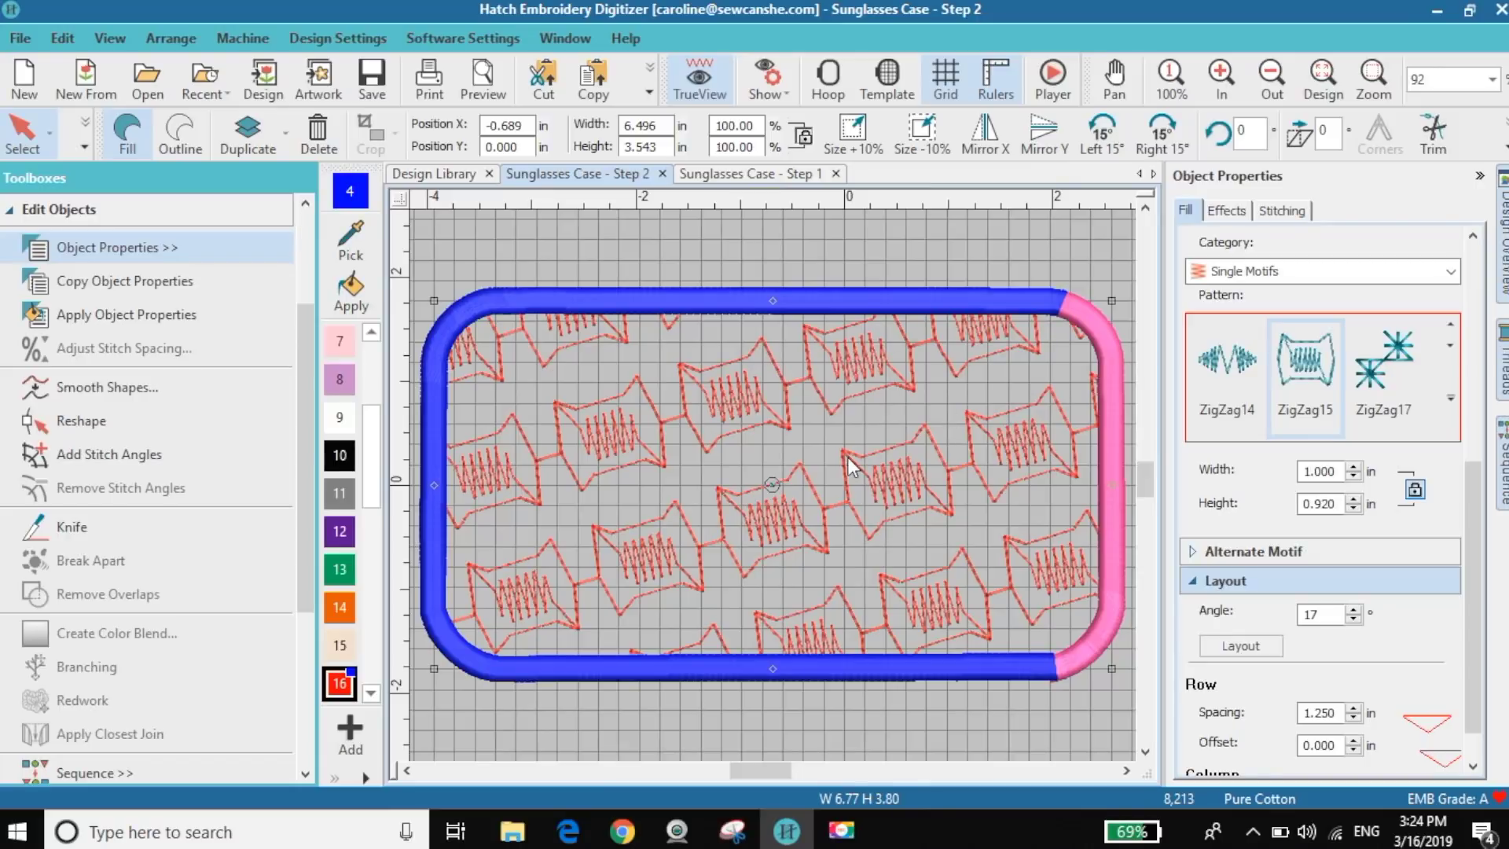
Paste the copied motif fill into the Sunglasses Case - Step 1 design, with its object sequence displayed.
click(734, 173)
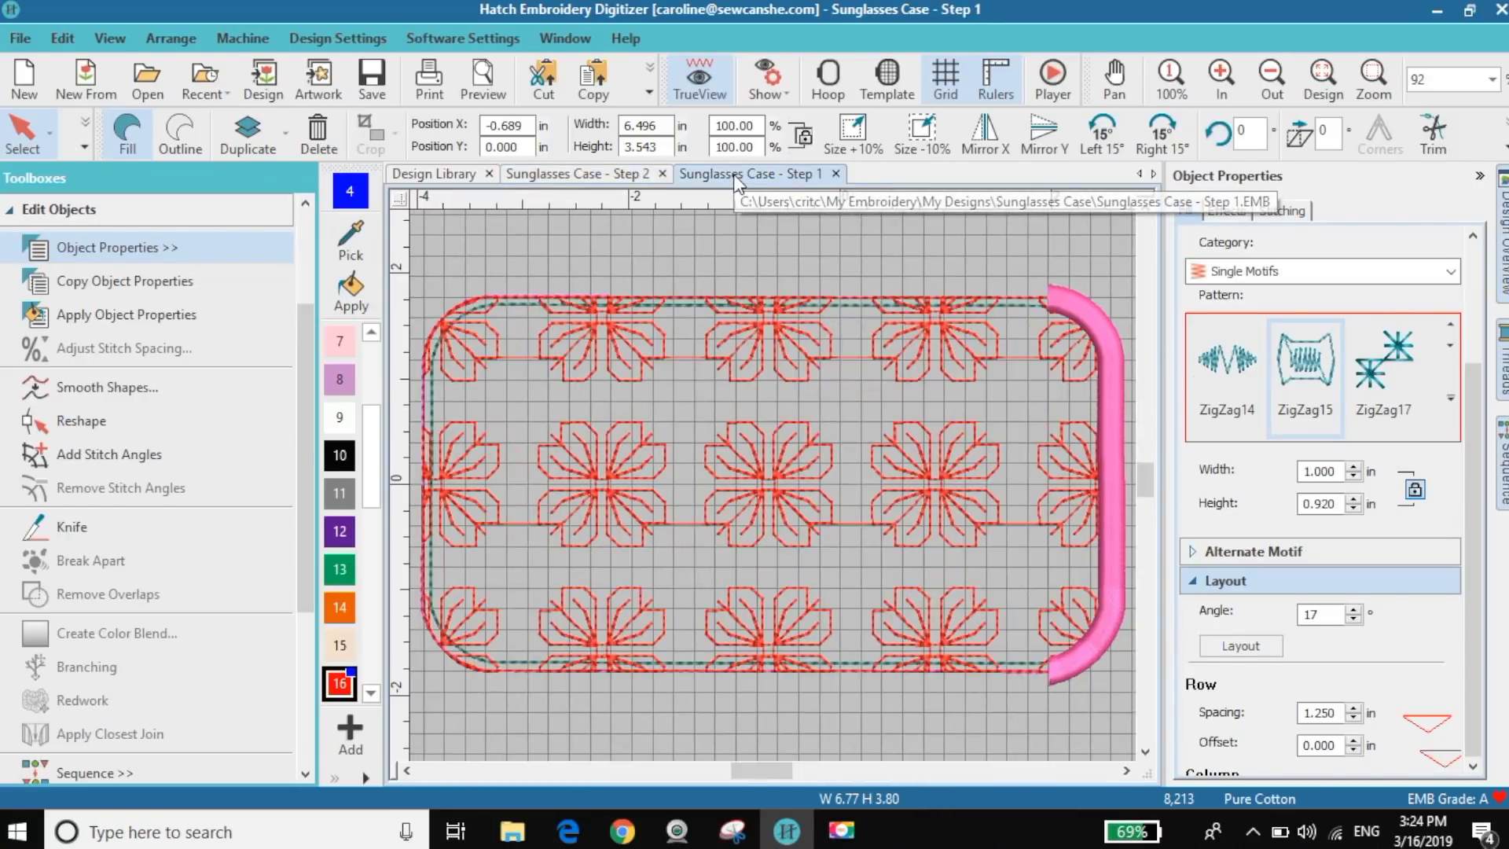
click(1479, 176)
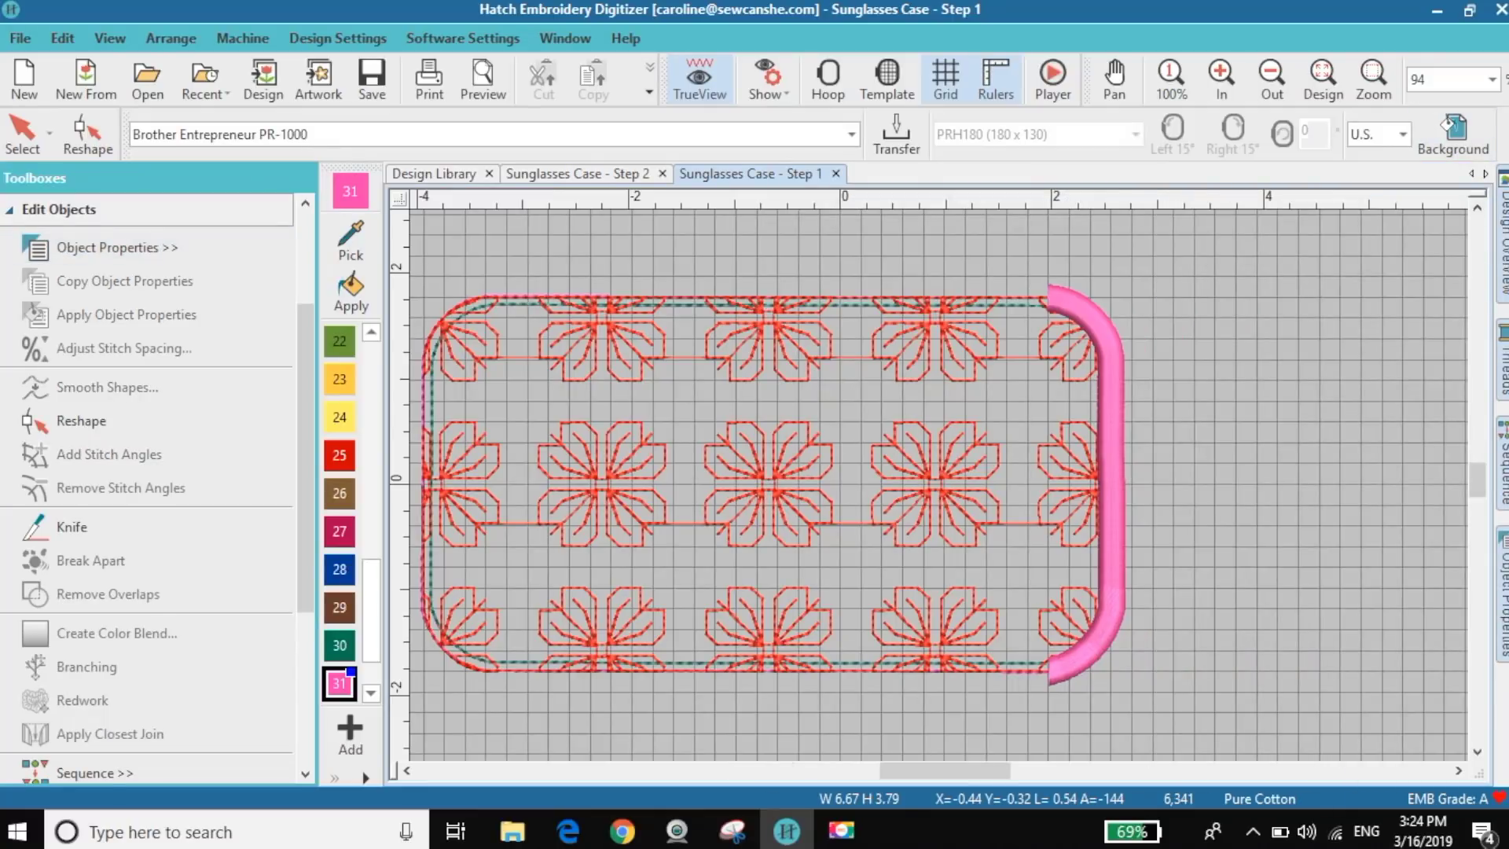
click(1504, 479)
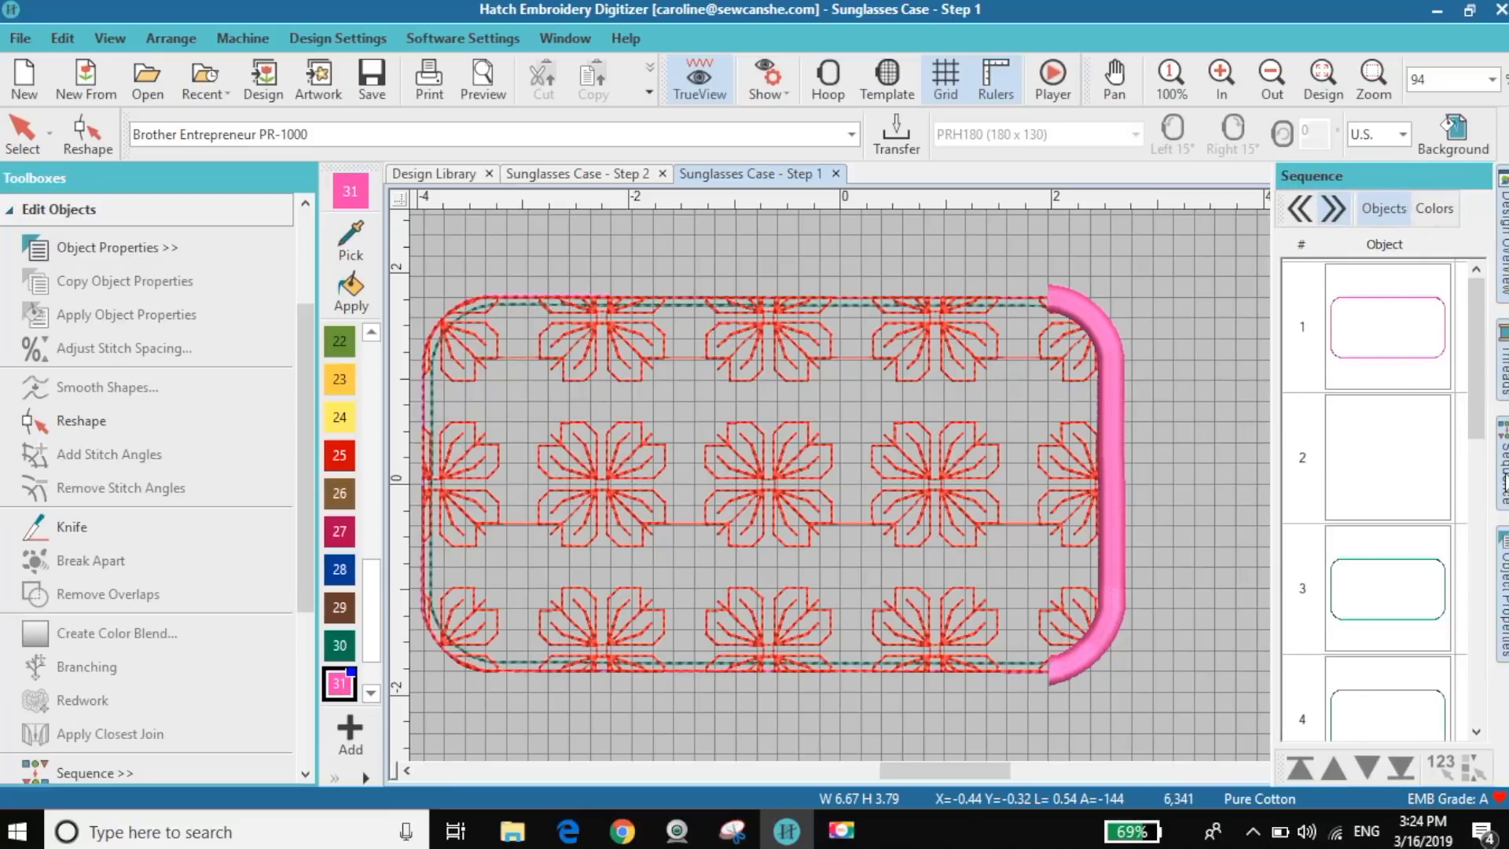
scroll(1366, 440, down, 3)
scroll(1365, 446, down, 3)
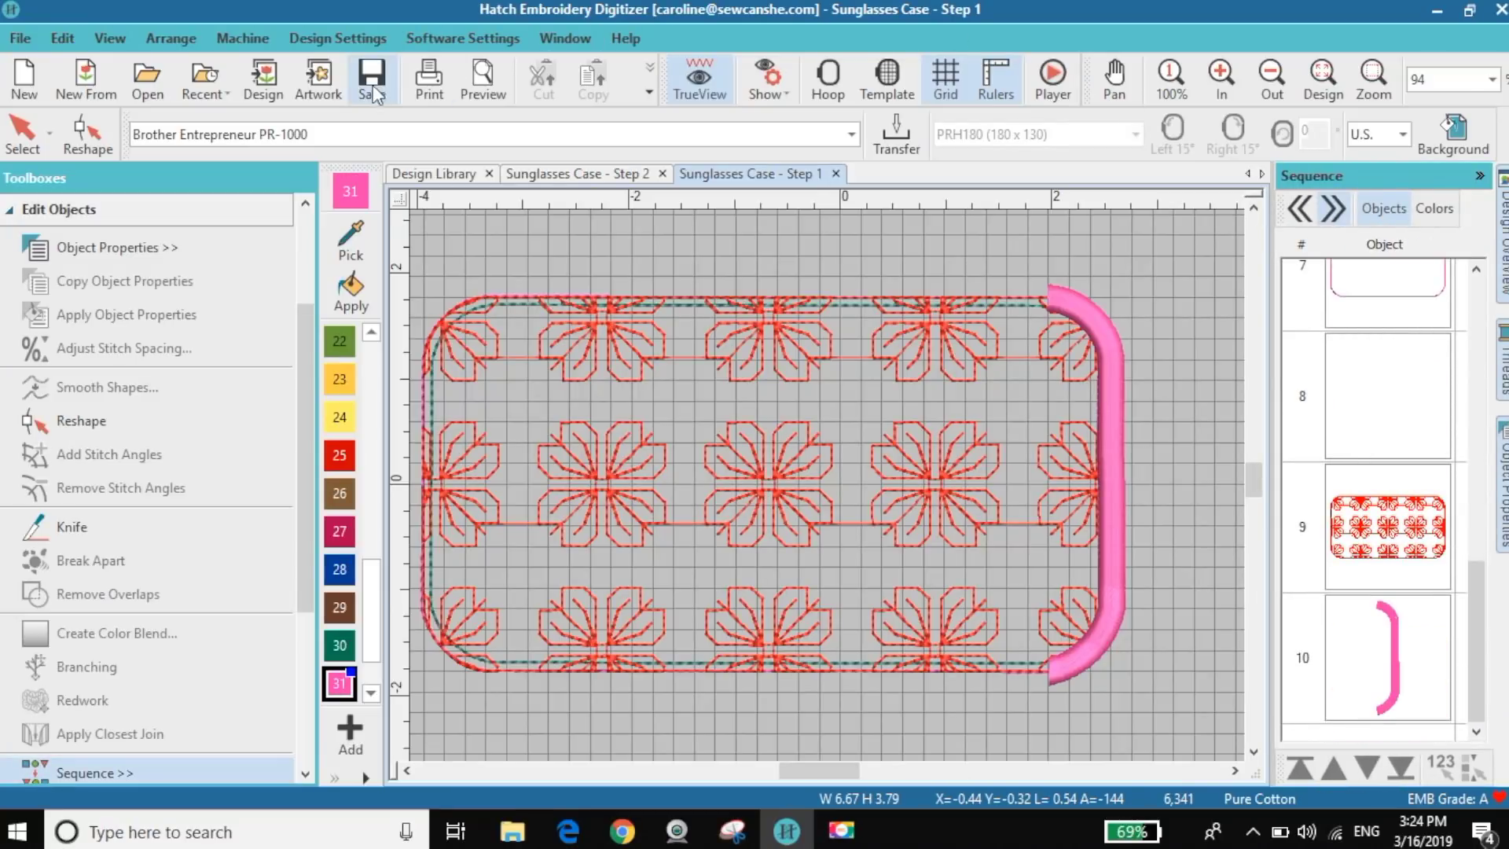
click(649, 80)
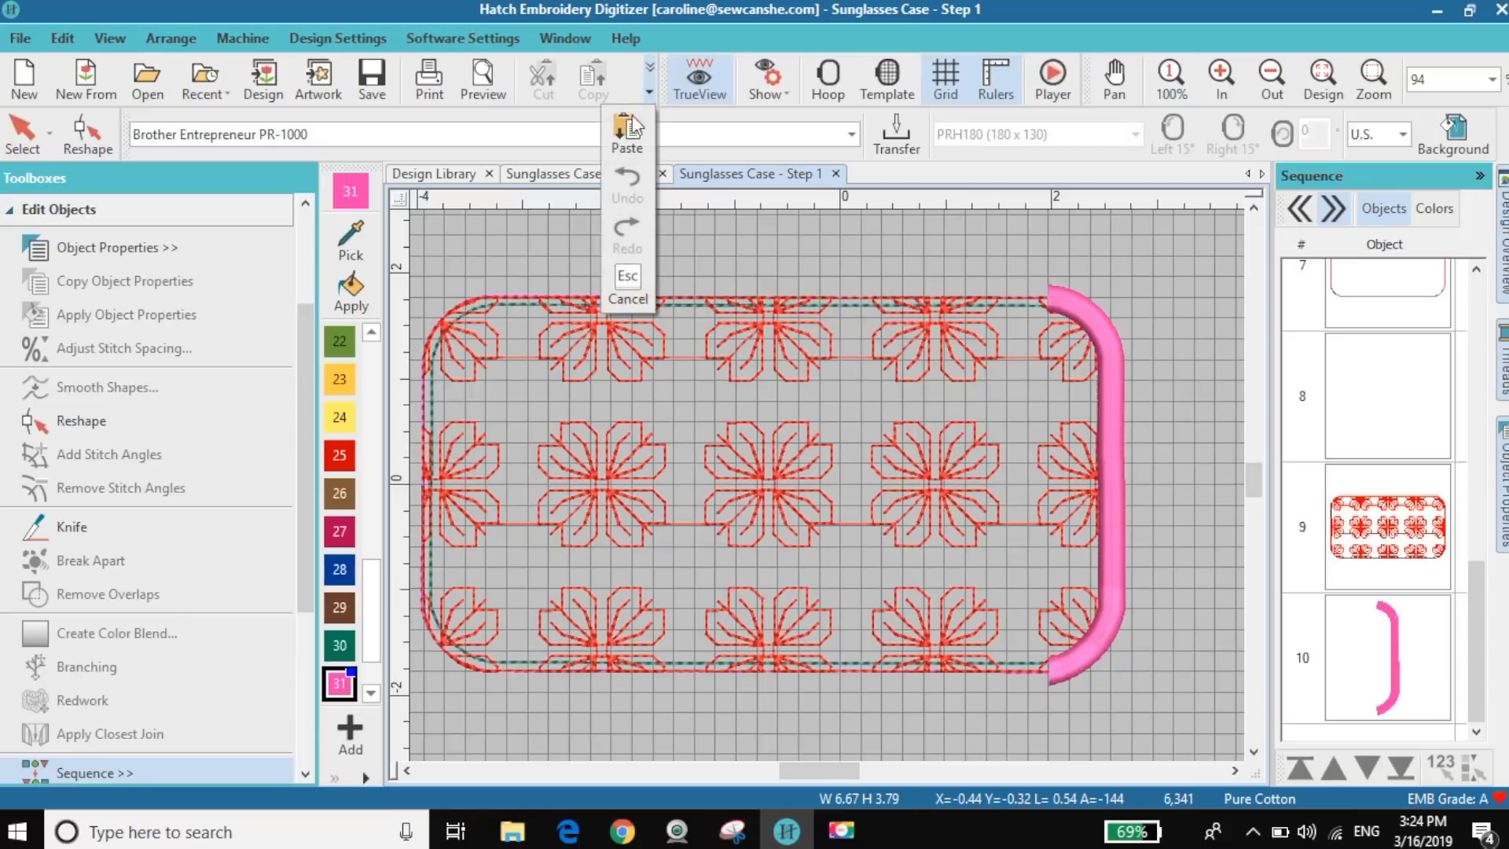
click(633, 137)
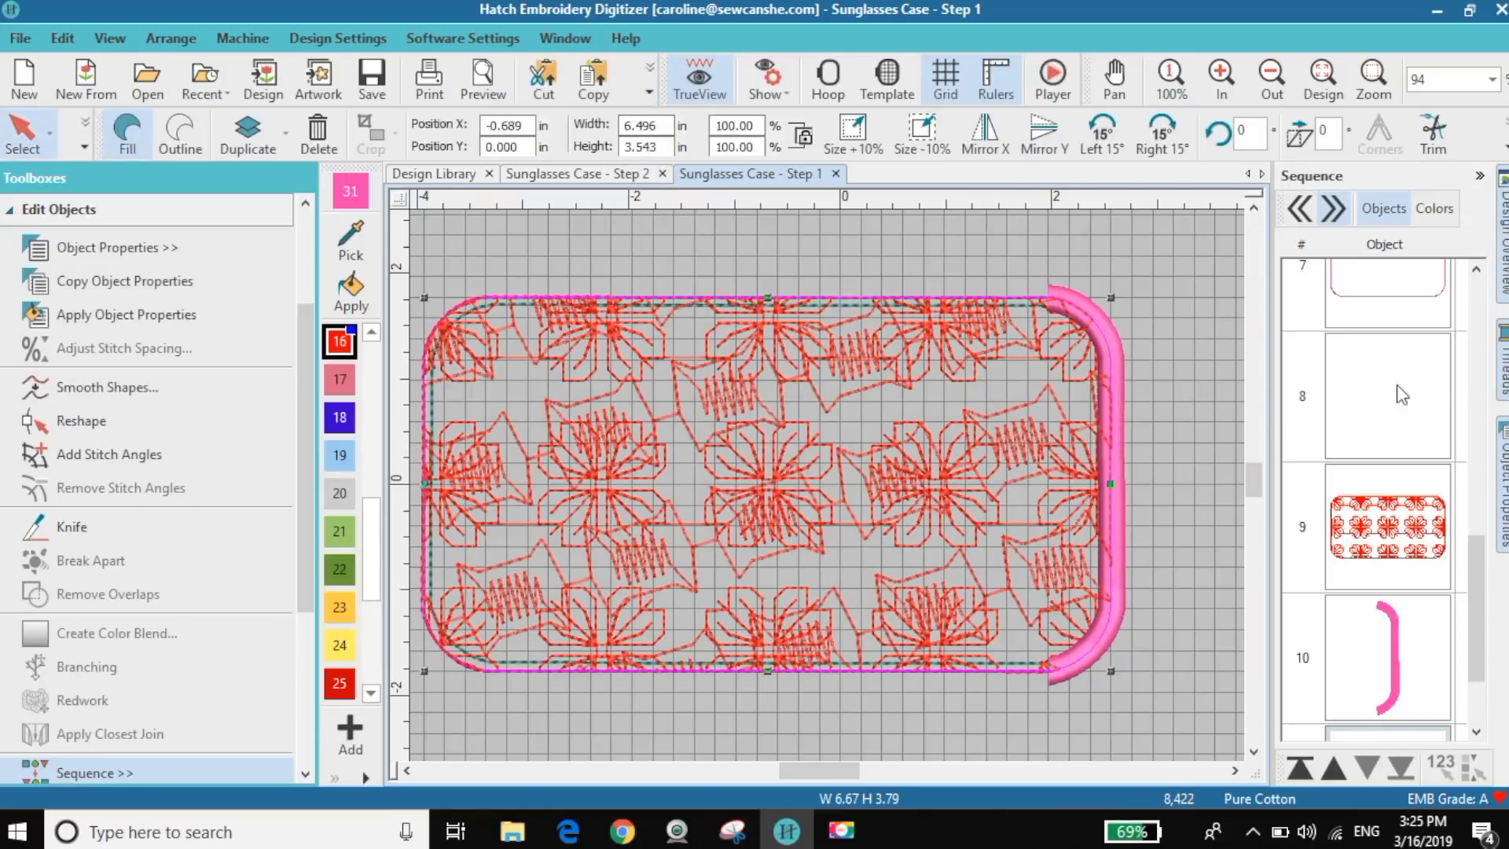
Move the pasted ZigZag15 fill one place earlier in the sequence, ahead of the pink border object.
drag(1488, 560, 1486, 617)
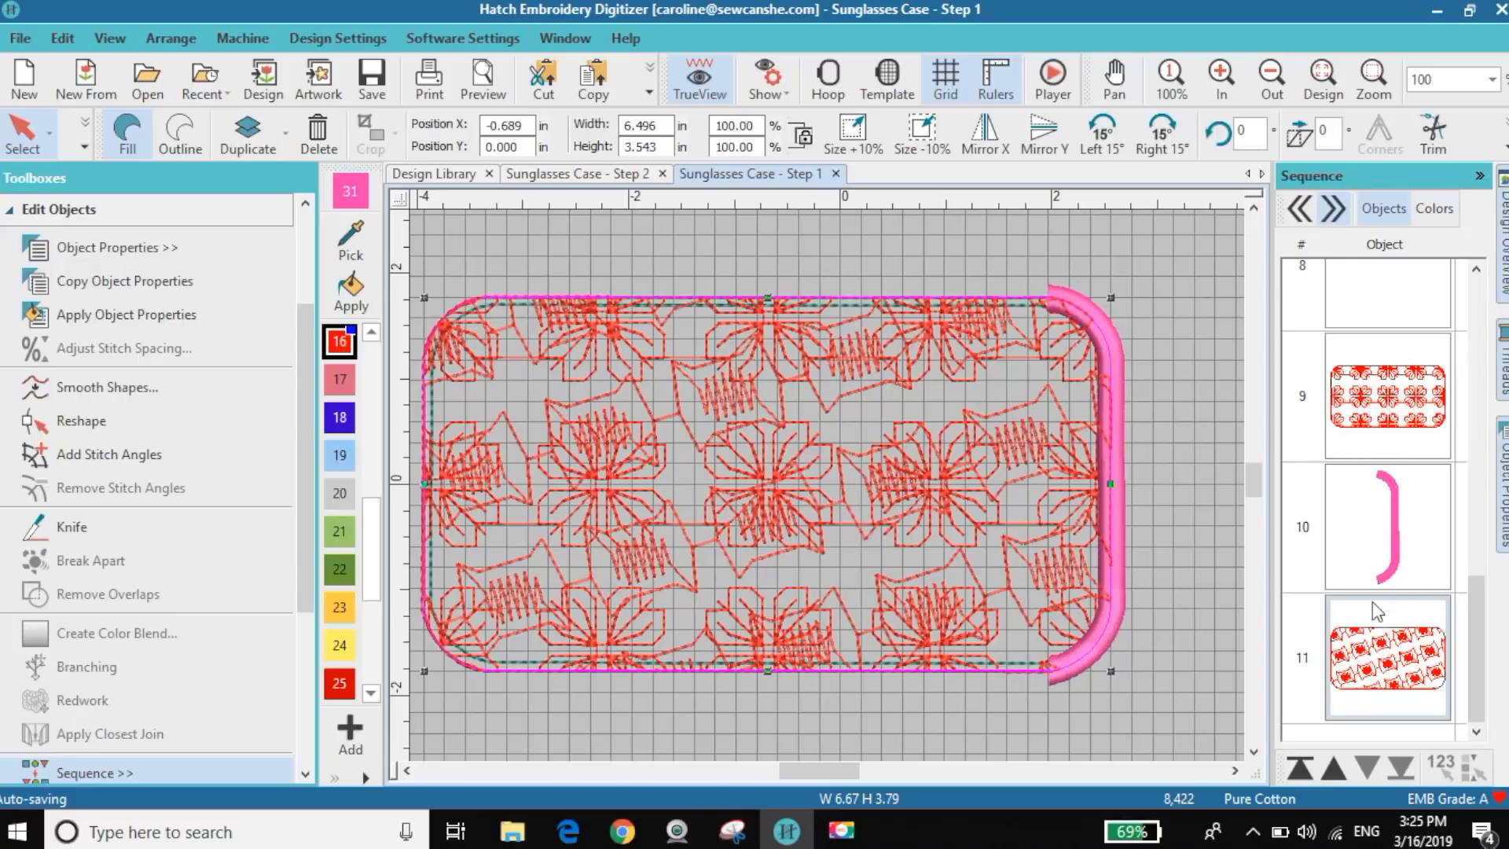
click(1389, 662)
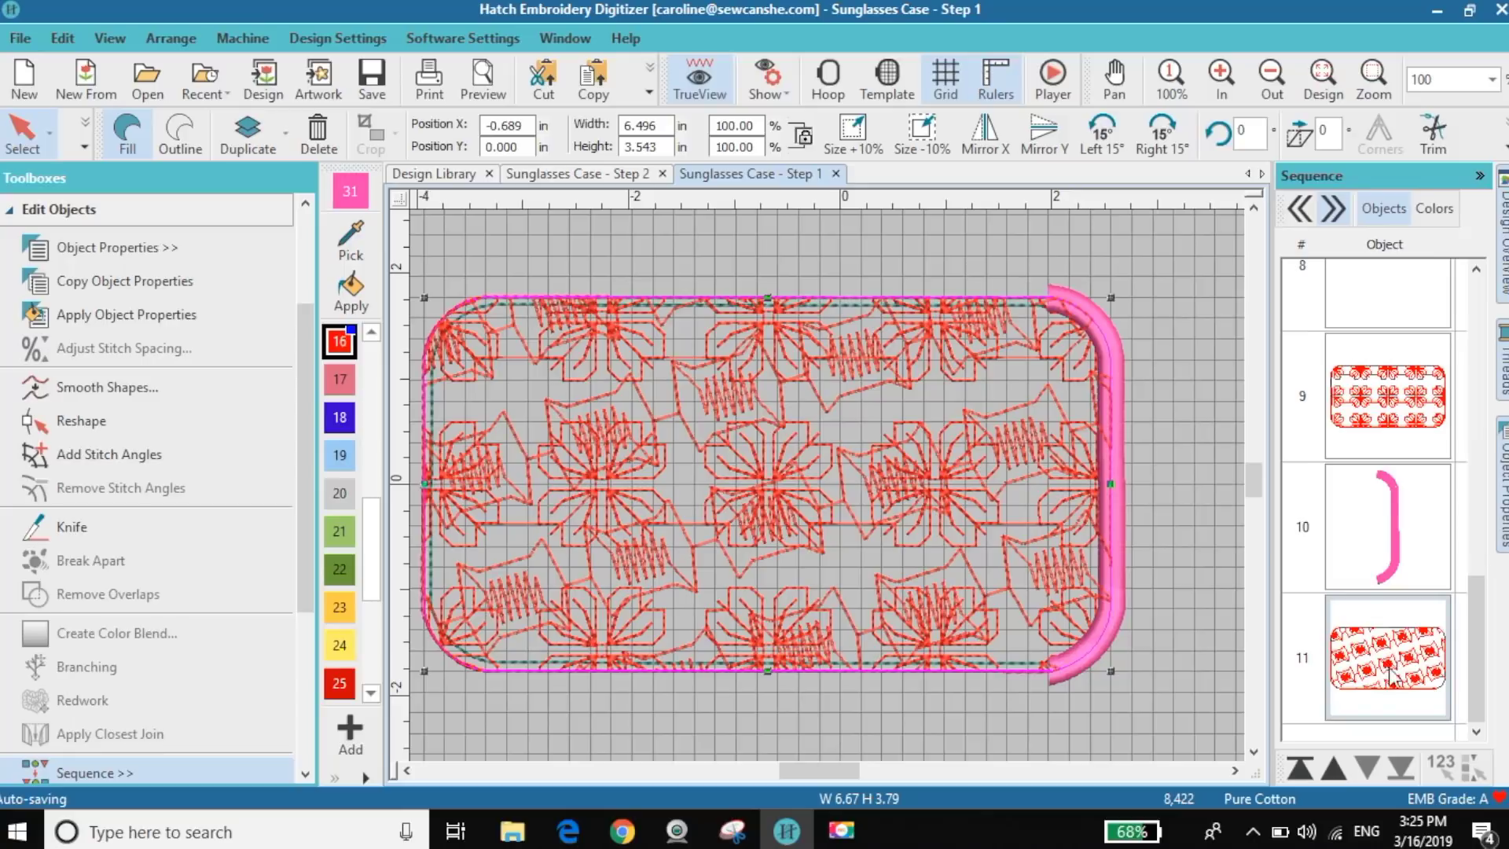
click(1338, 764)
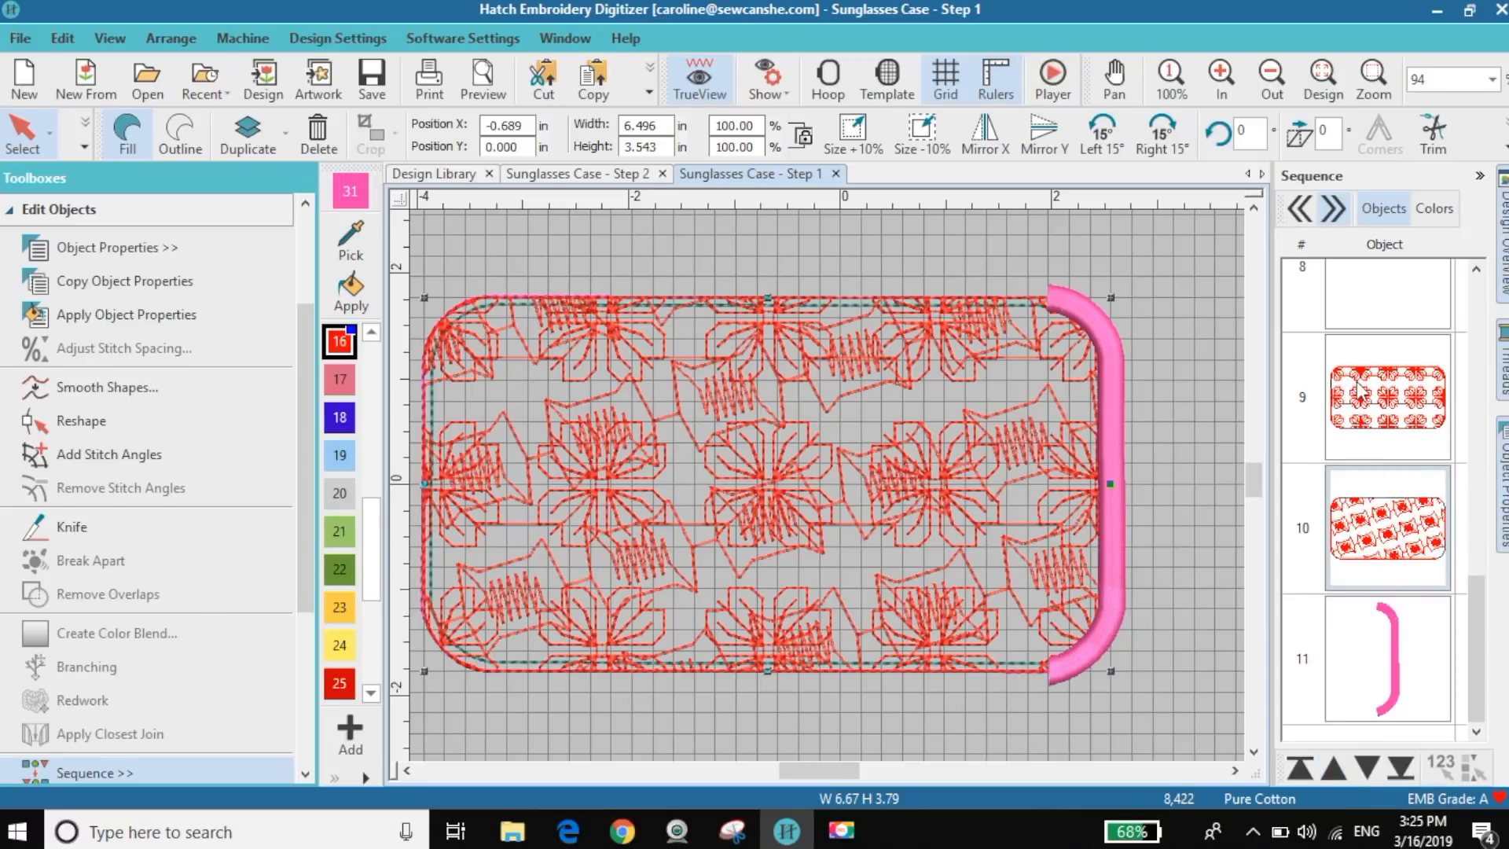
Delete the old flower motif fill from the Step 1 design, leaving nothing selected.
click(1391, 405)
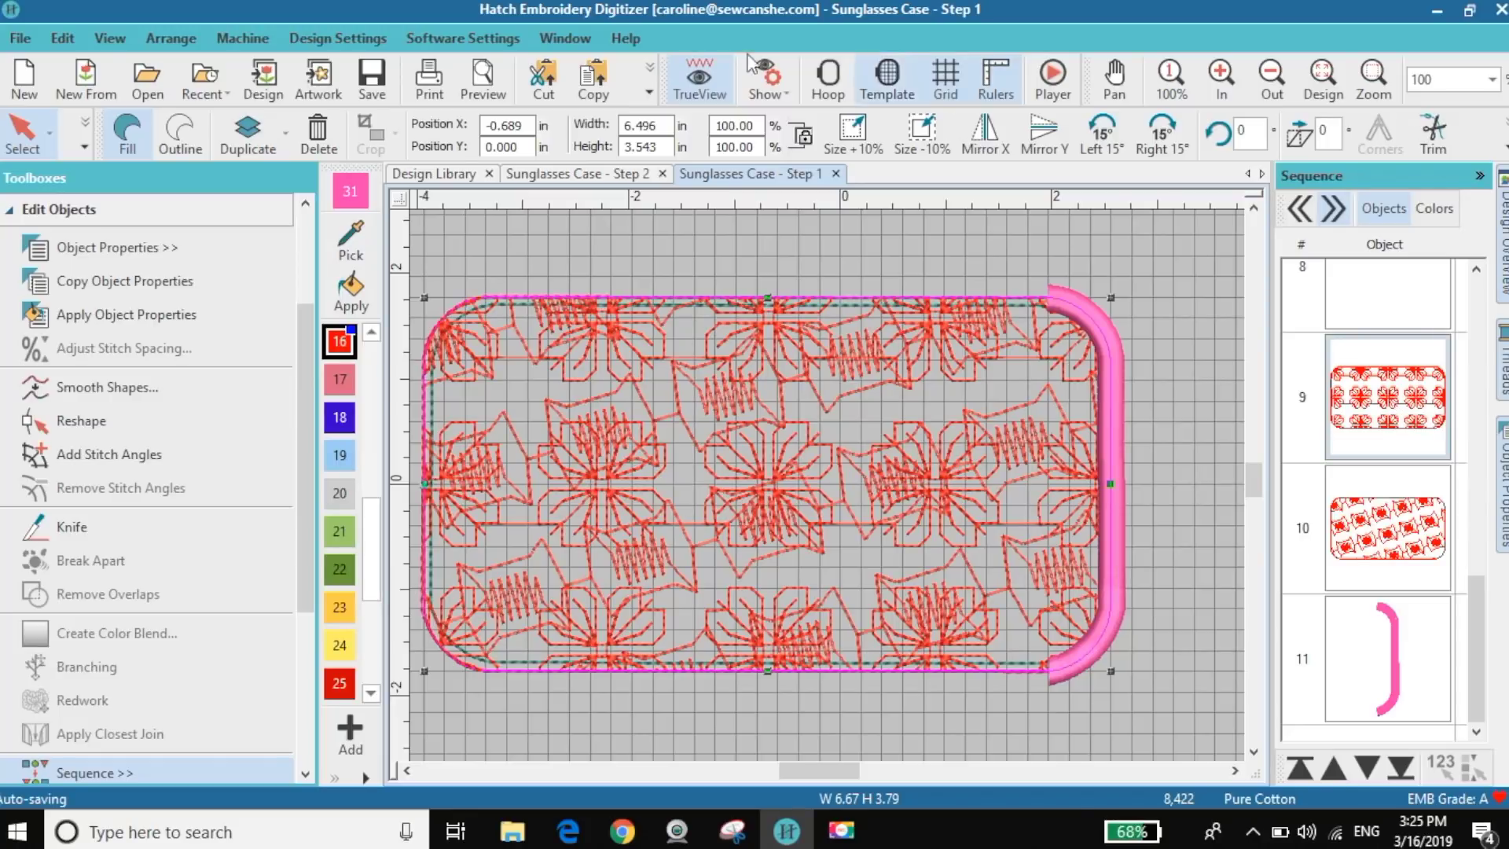
click(316, 133)
click(851, 267)
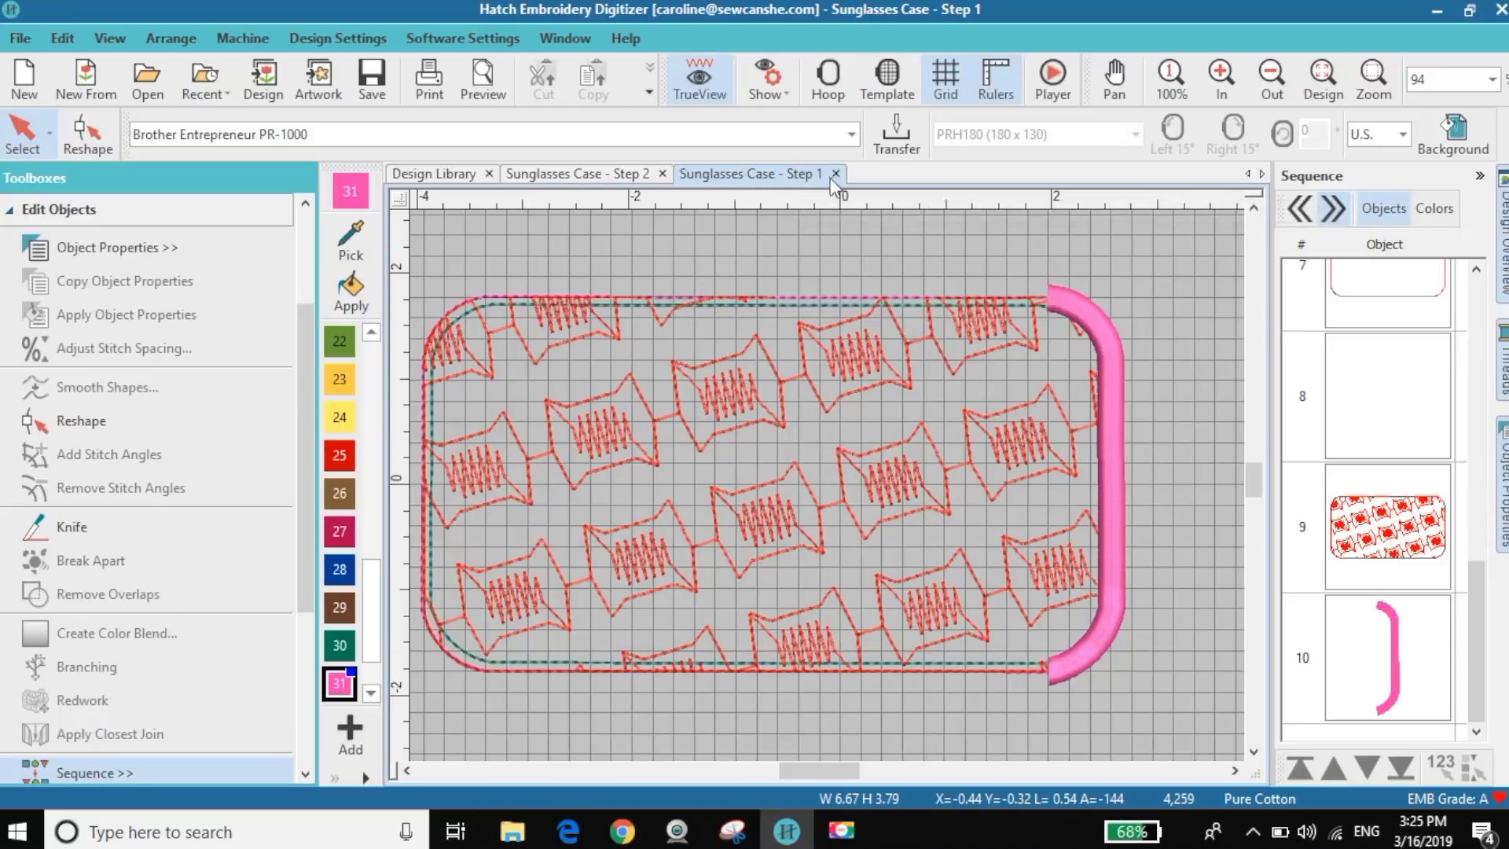
Return to the Sunglasses Case - Step 2 design, expand the Output Design toolbox and select the motif fill in the sequence.
click(563, 177)
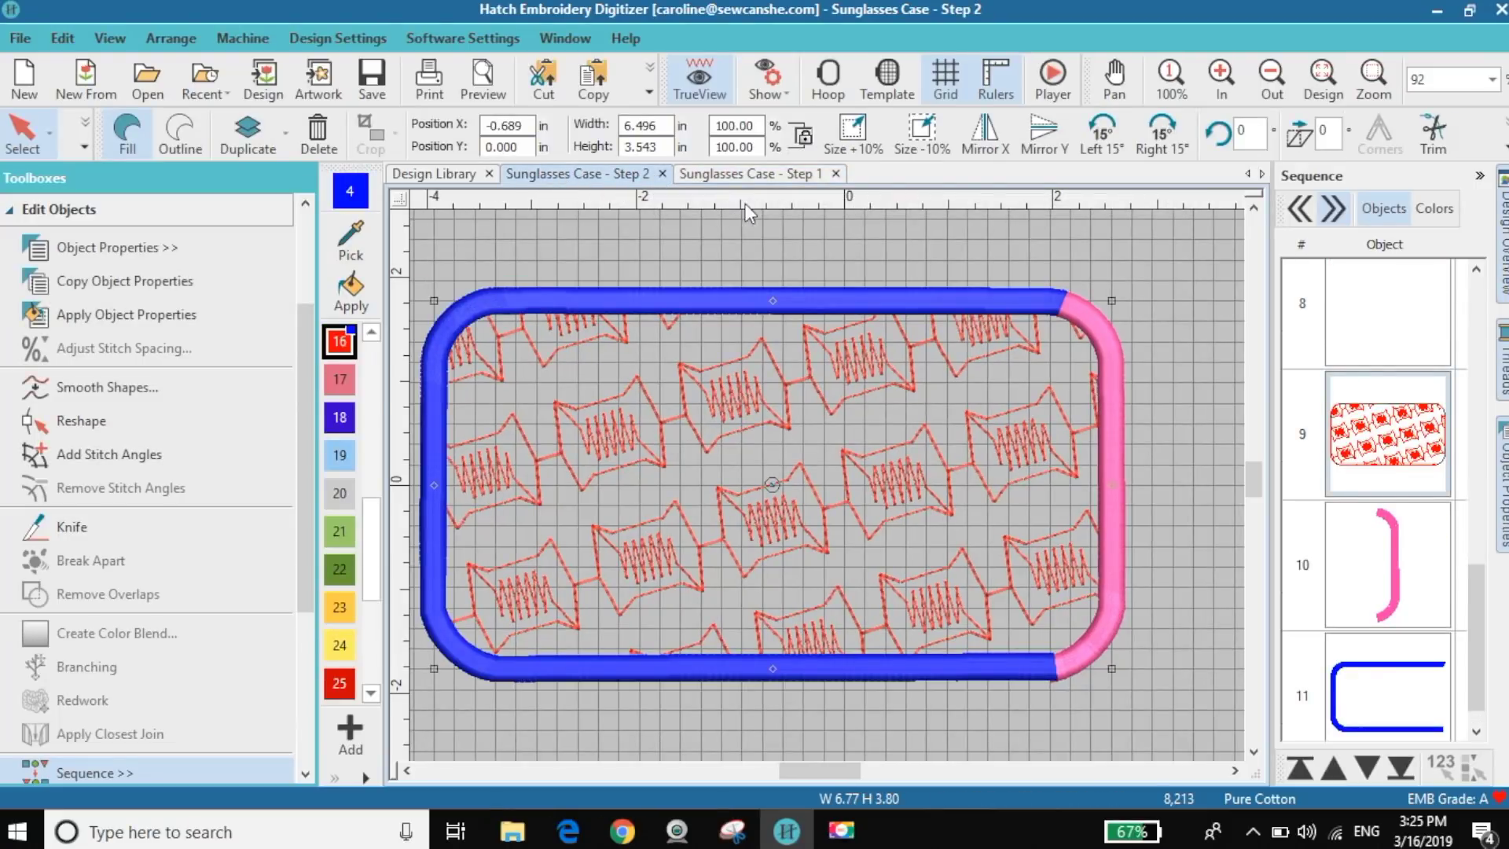
scroll(157, 393, down, 1)
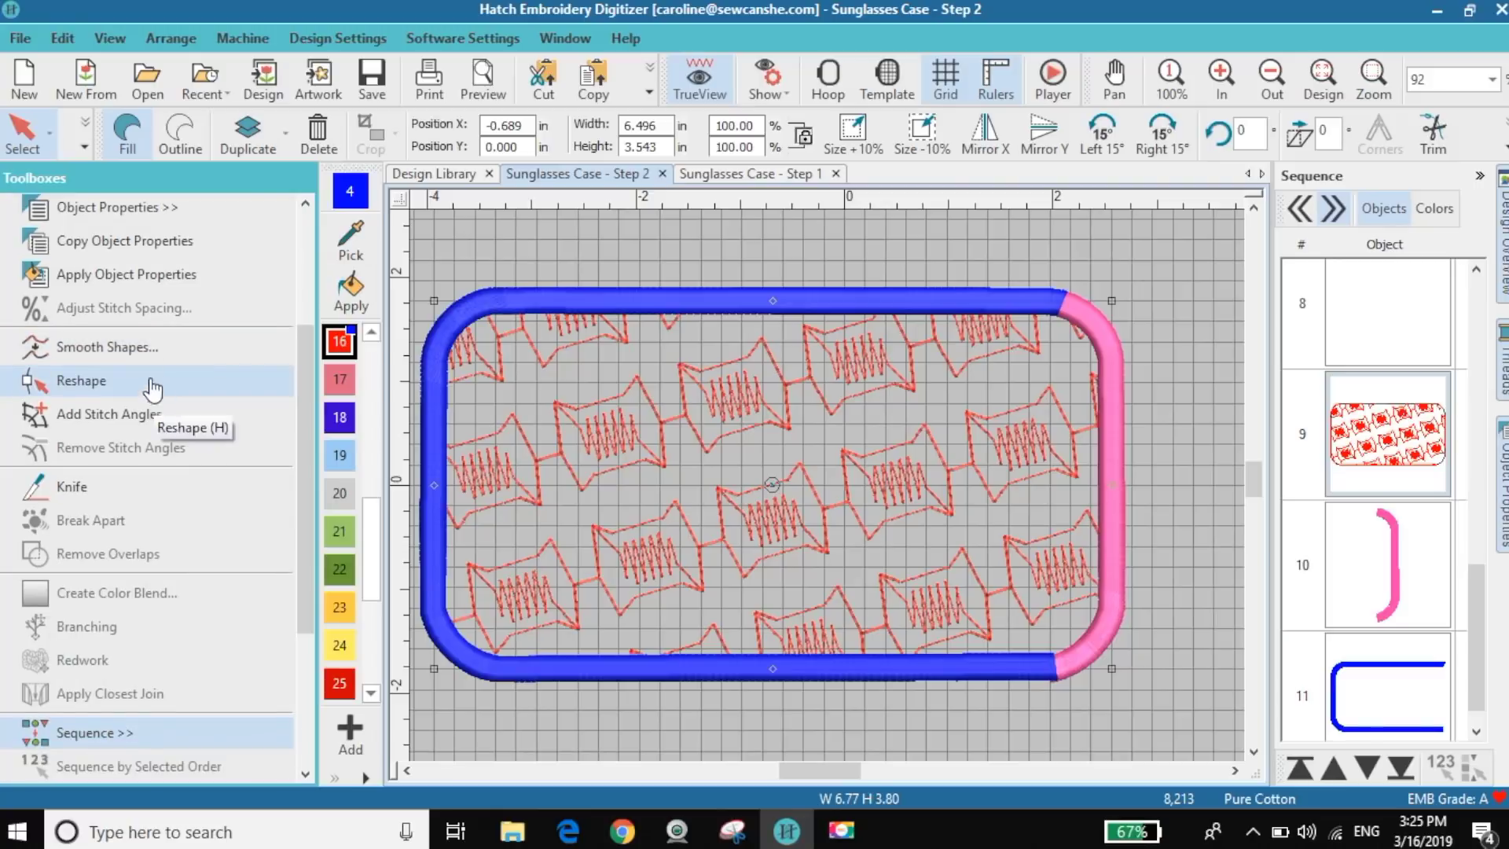
scroll(157, 307, up, 3)
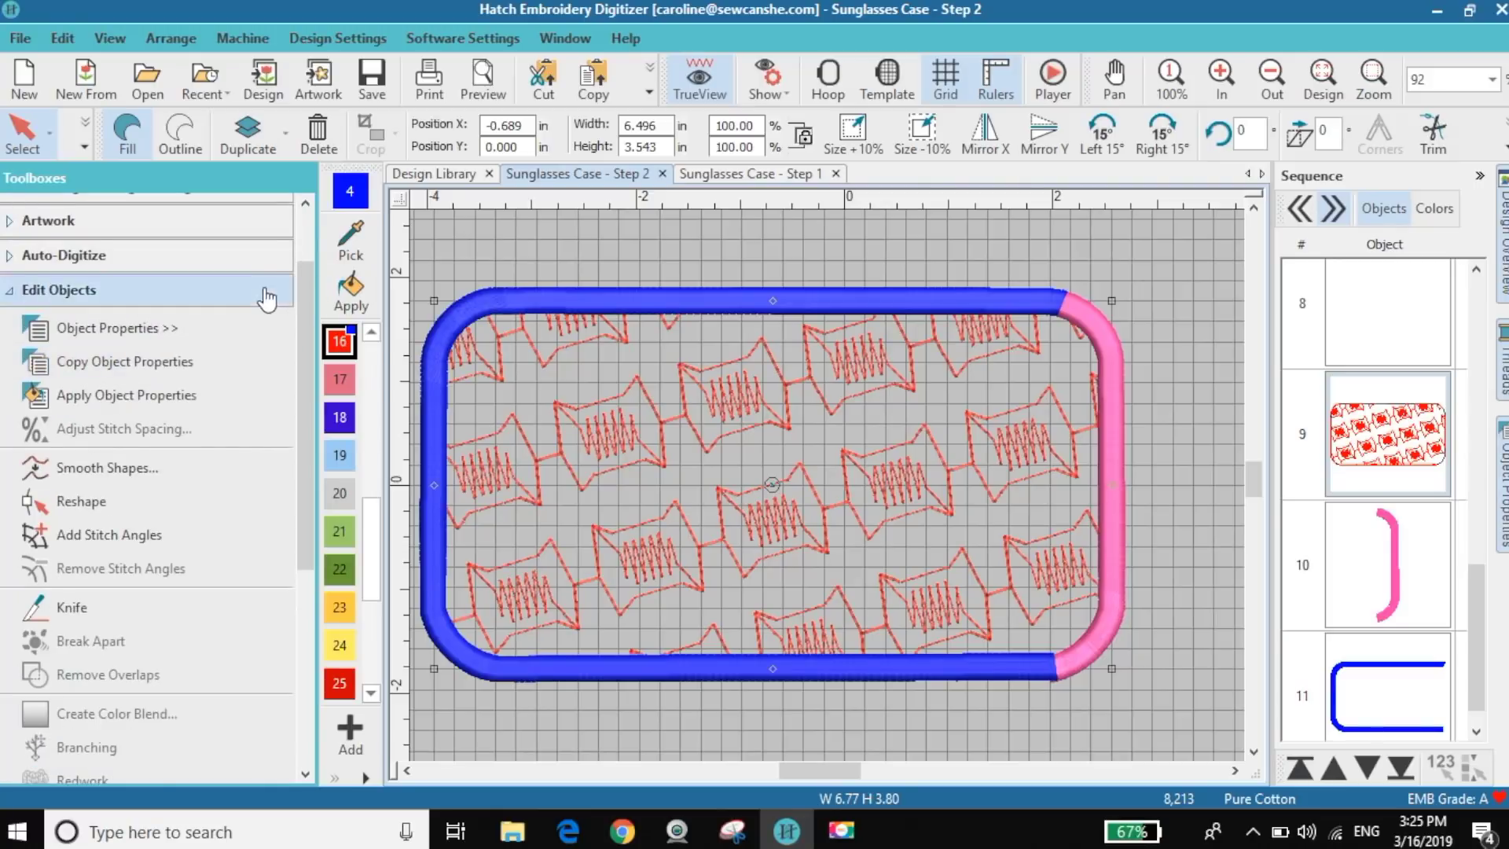
click(187, 292)
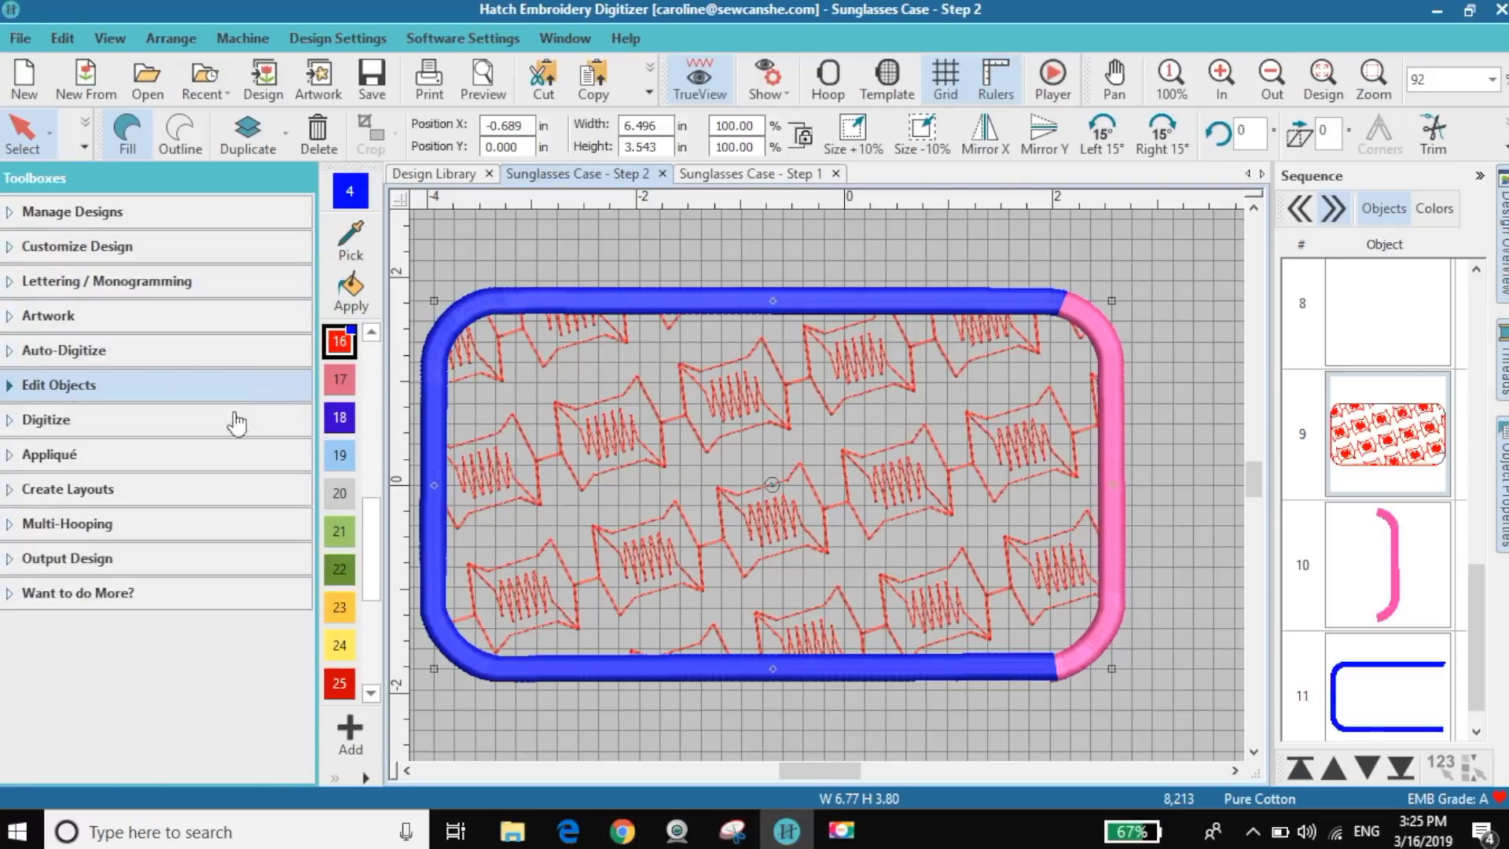
click(103, 558)
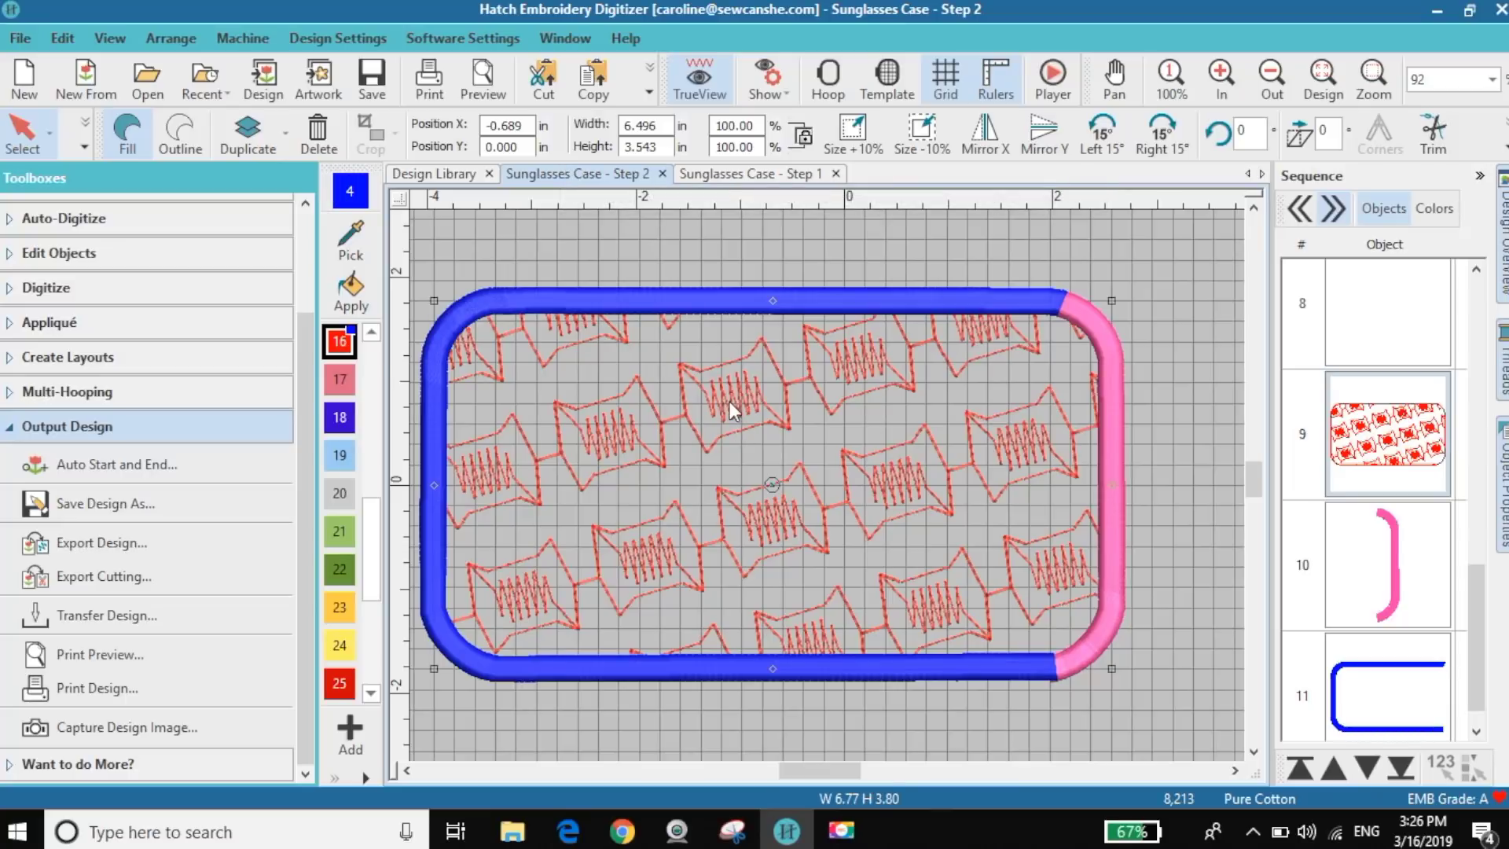
click(1368, 431)
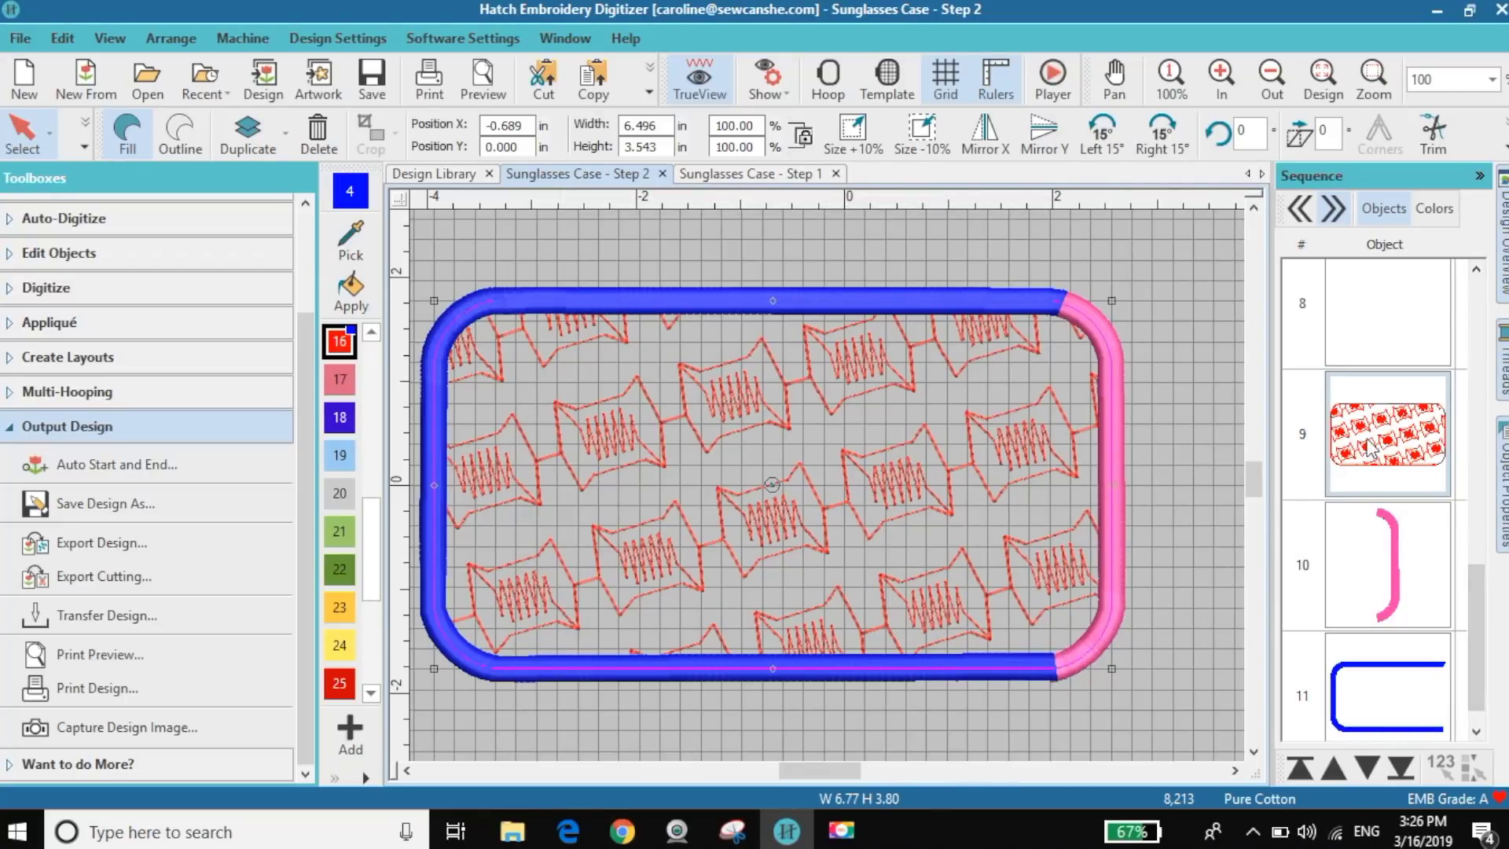
Hide the object sequence and display the object properties of the selected motif fill in the Step 2 design.
click(1480, 176)
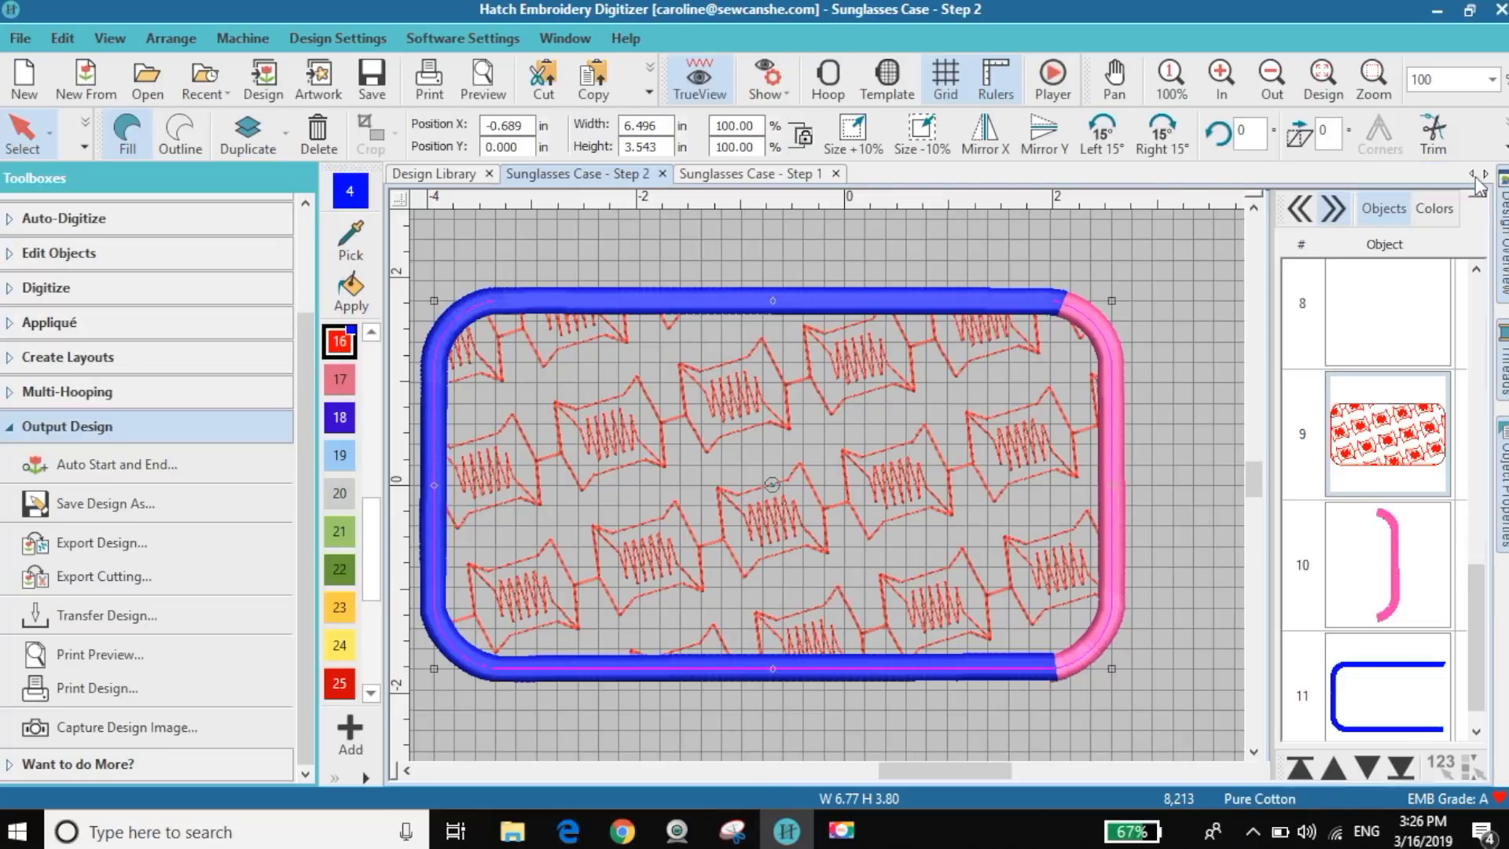
click(24, 429)
click(14, 391)
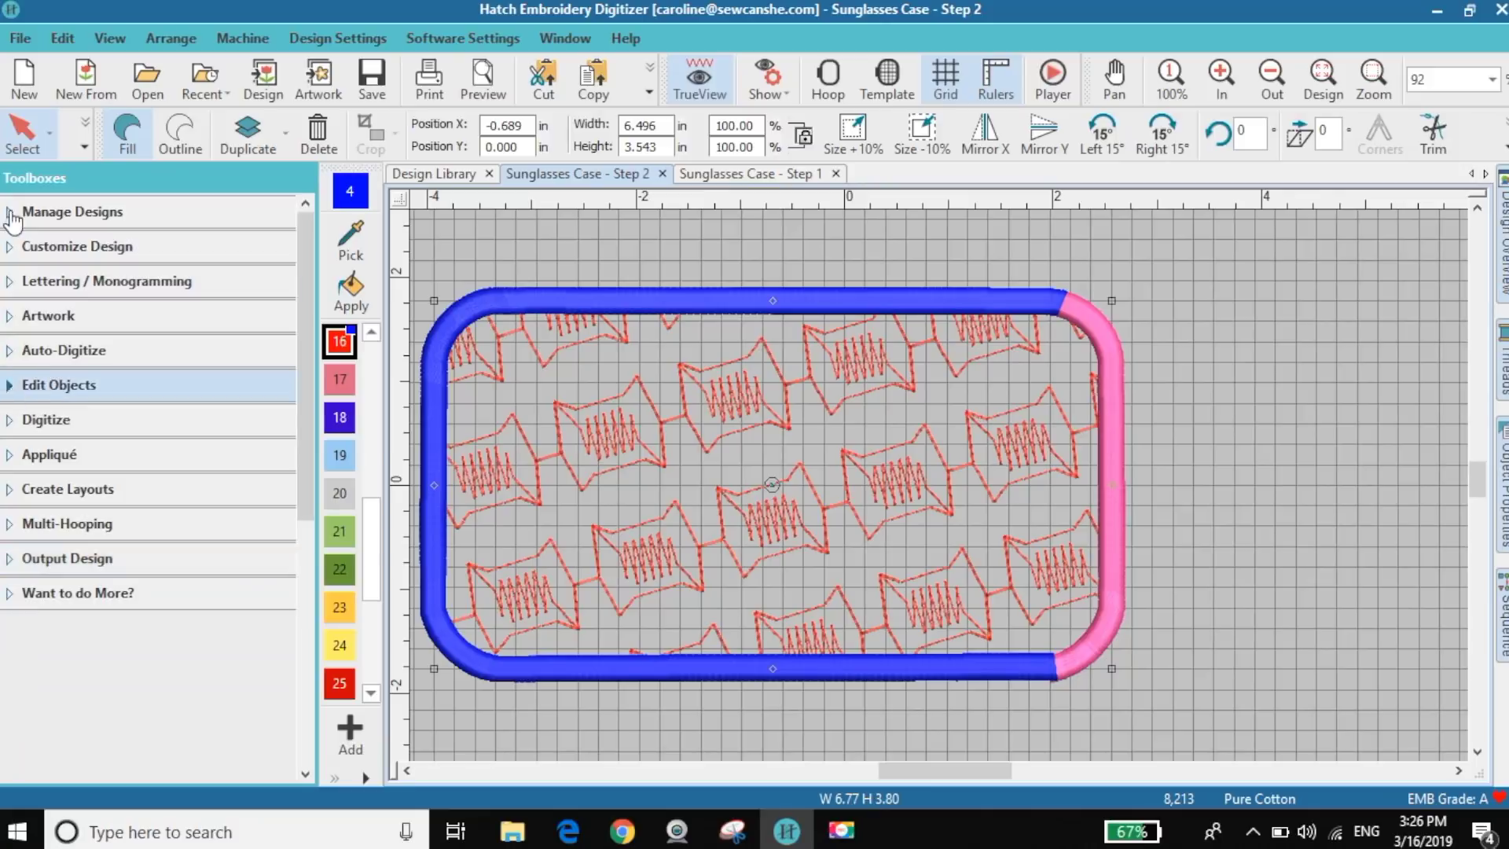
click(96, 250)
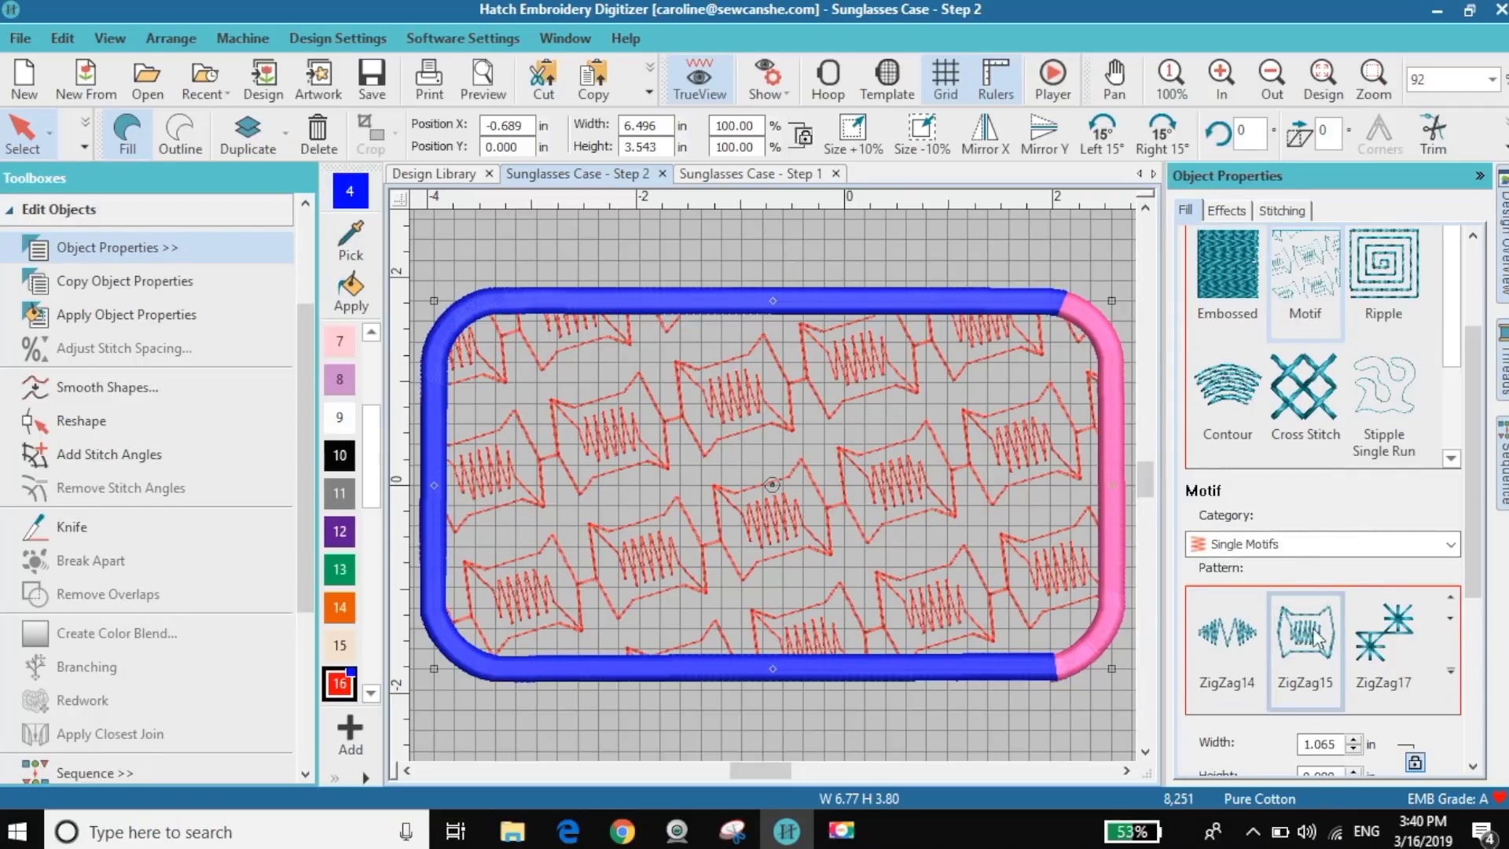
Change the motif fill's pattern to Block18 from Single Motifs and set its width to 1 inch.
click(1451, 671)
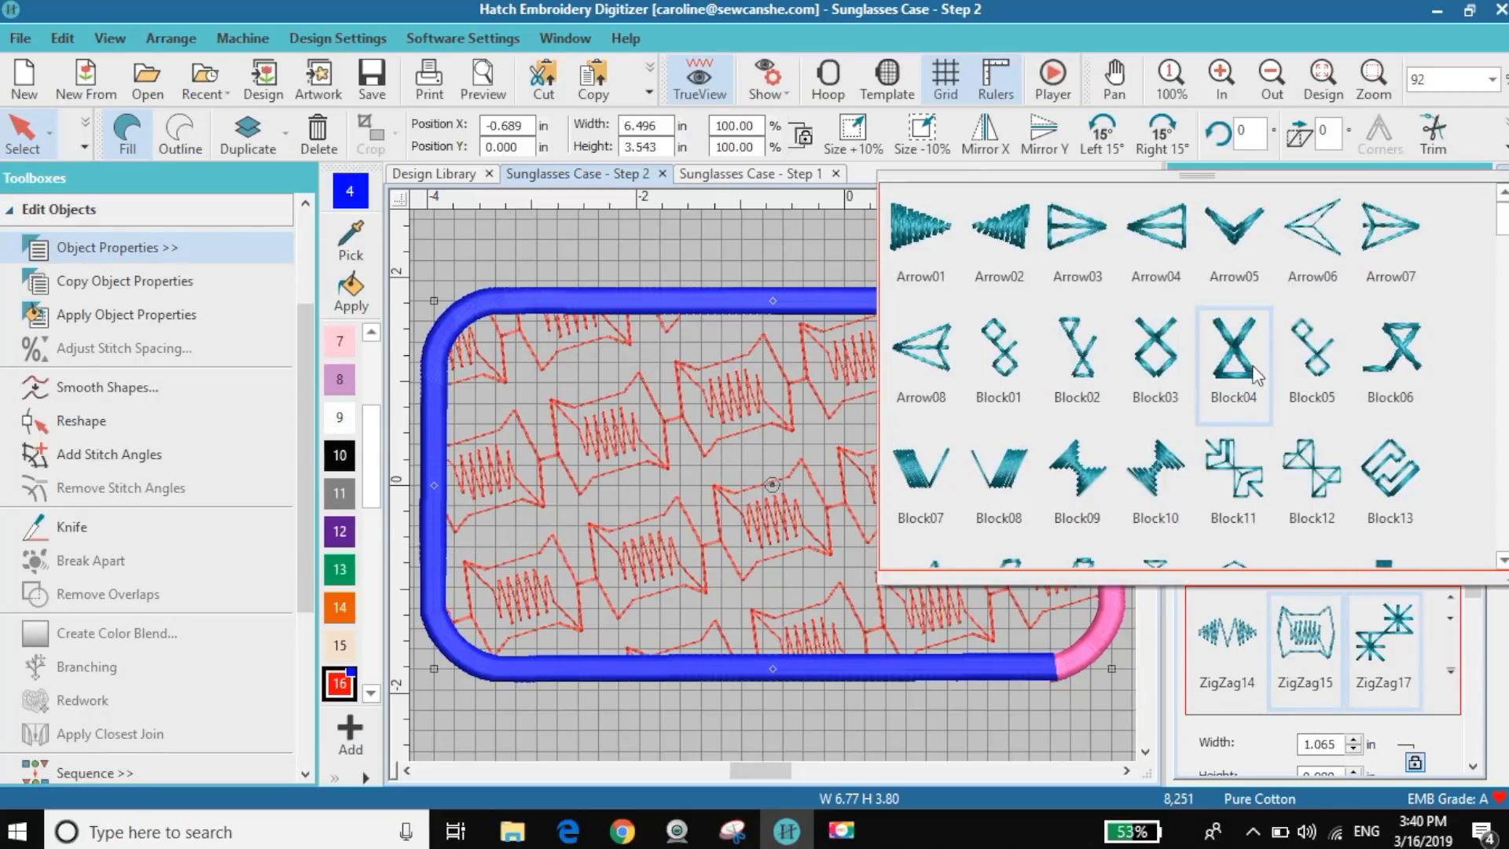
scroll(1256, 376, down, 3)
click(1237, 230)
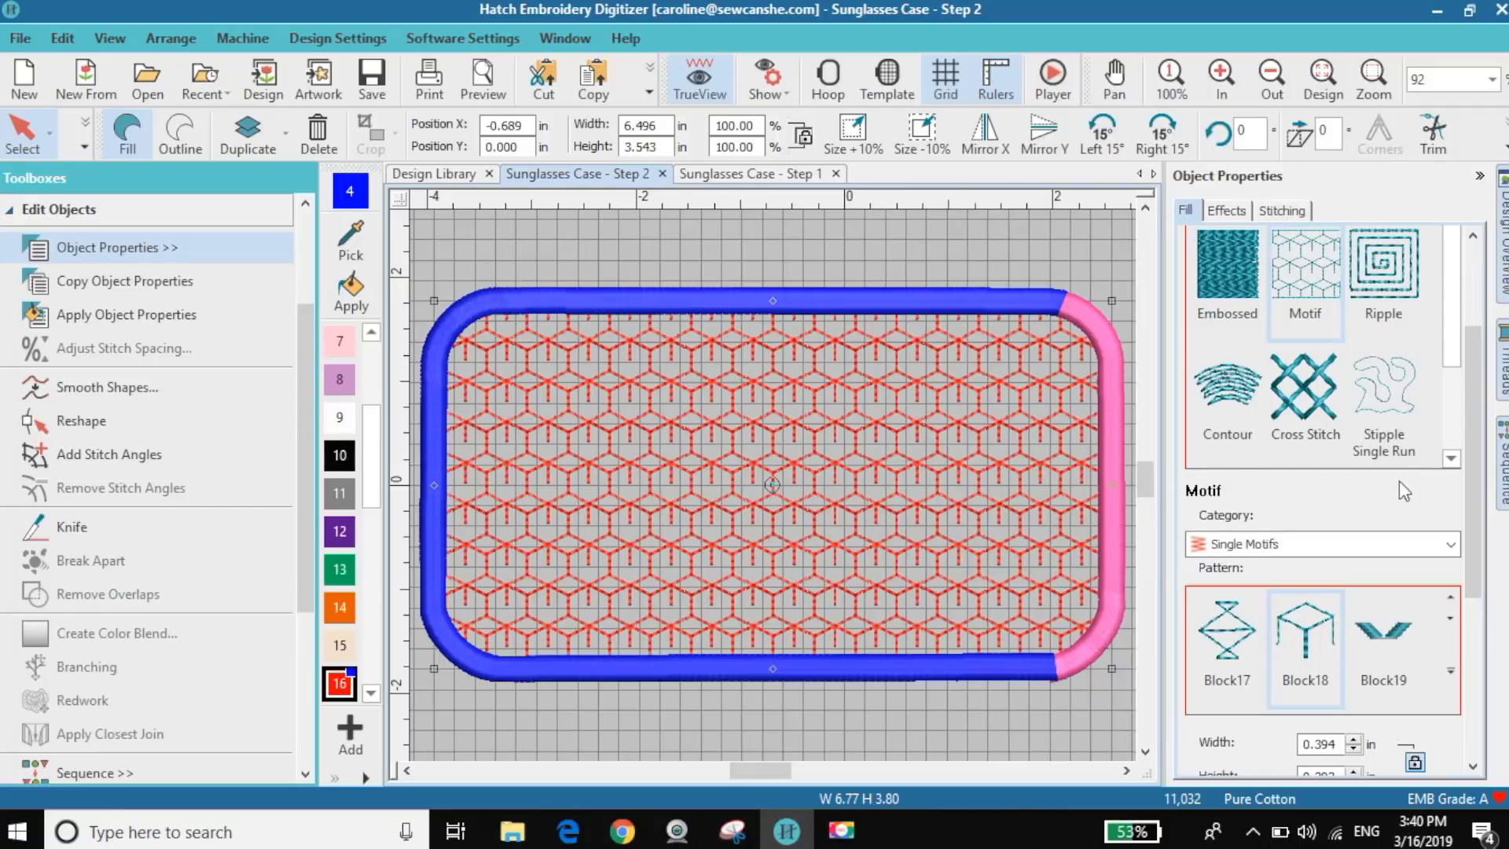
drag(1476, 475, 1473, 614)
double_click(1315, 438)
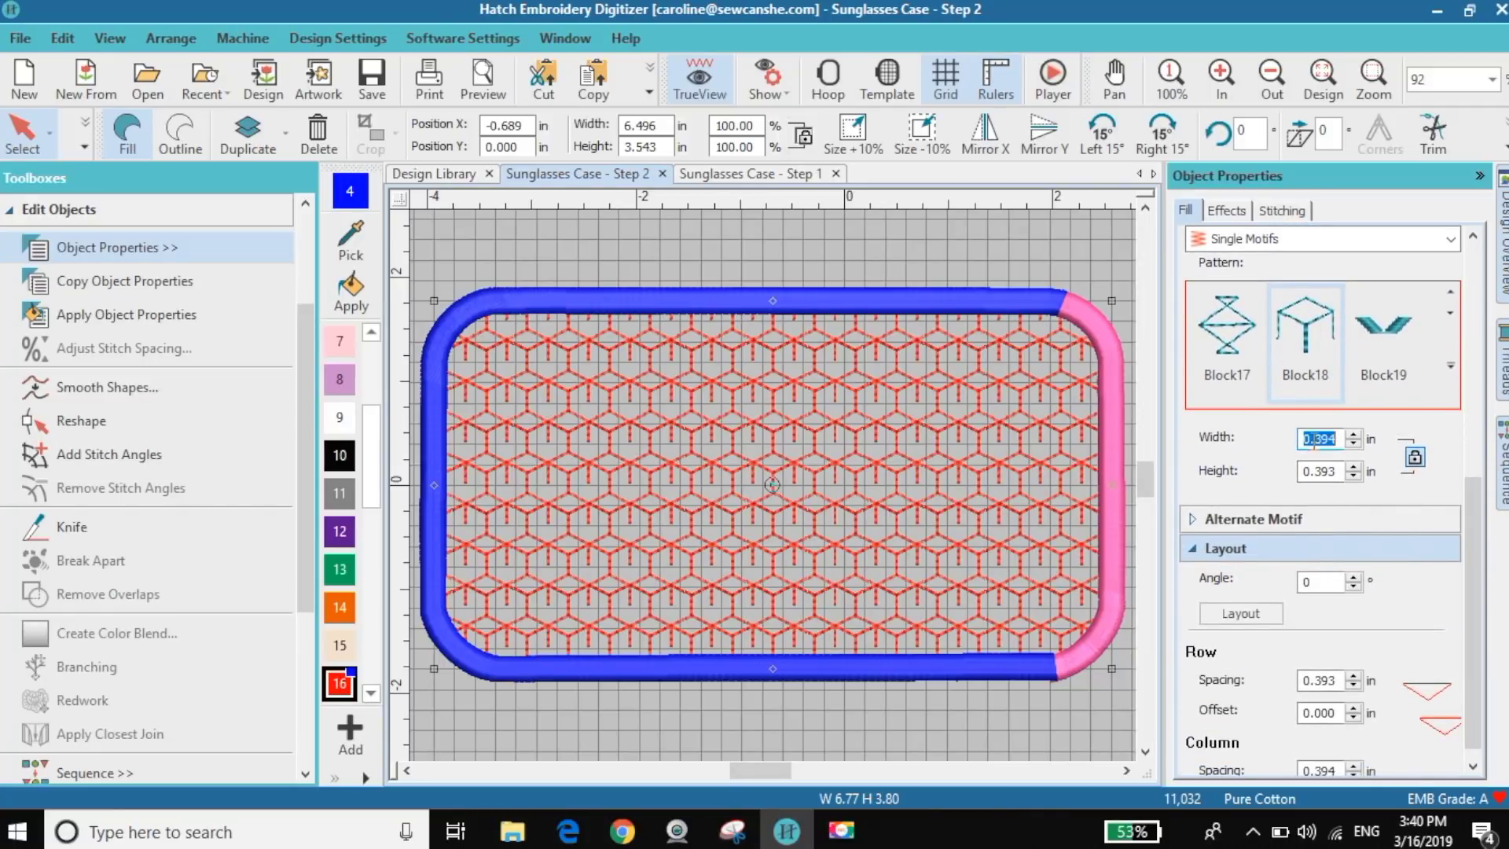
text(1)
key(Return)
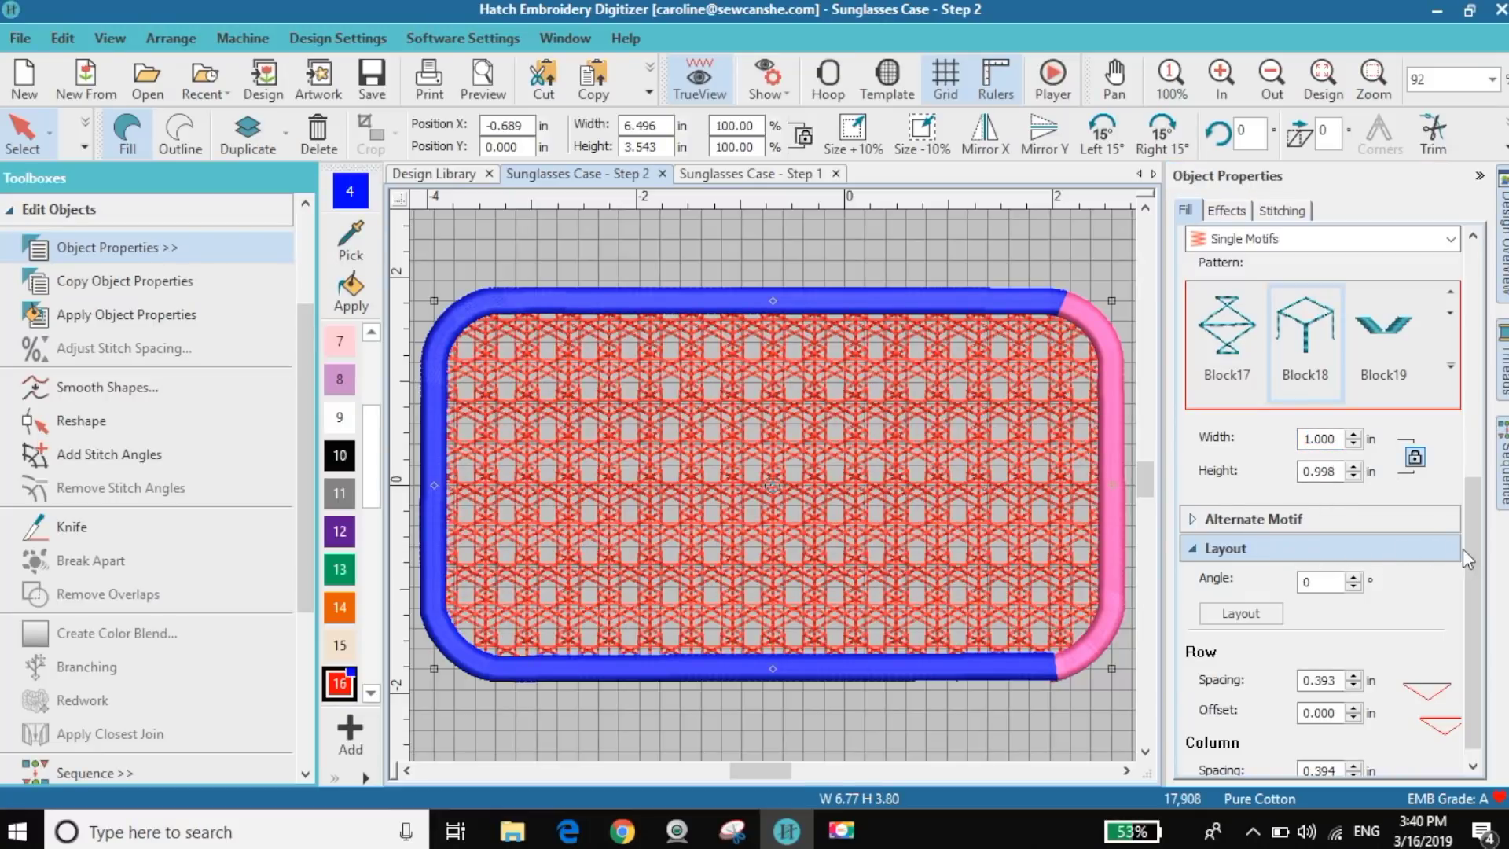
Set both the row spacing and the column spacing of the Block18 motif fill to 1 inch.
scroll(1463, 549, down, 1)
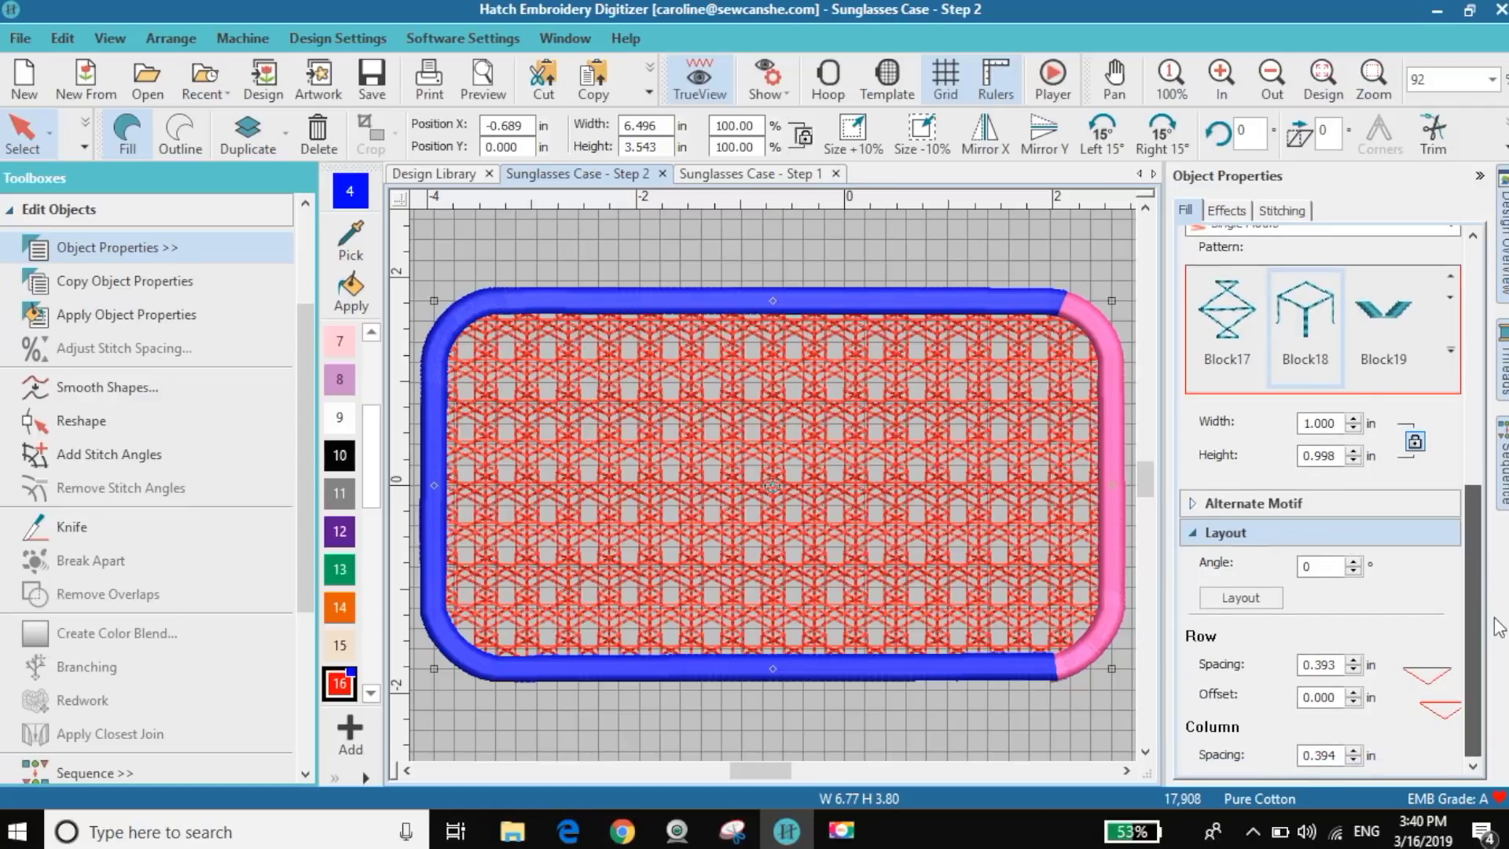
click(1322, 664)
double_click(1321, 664)
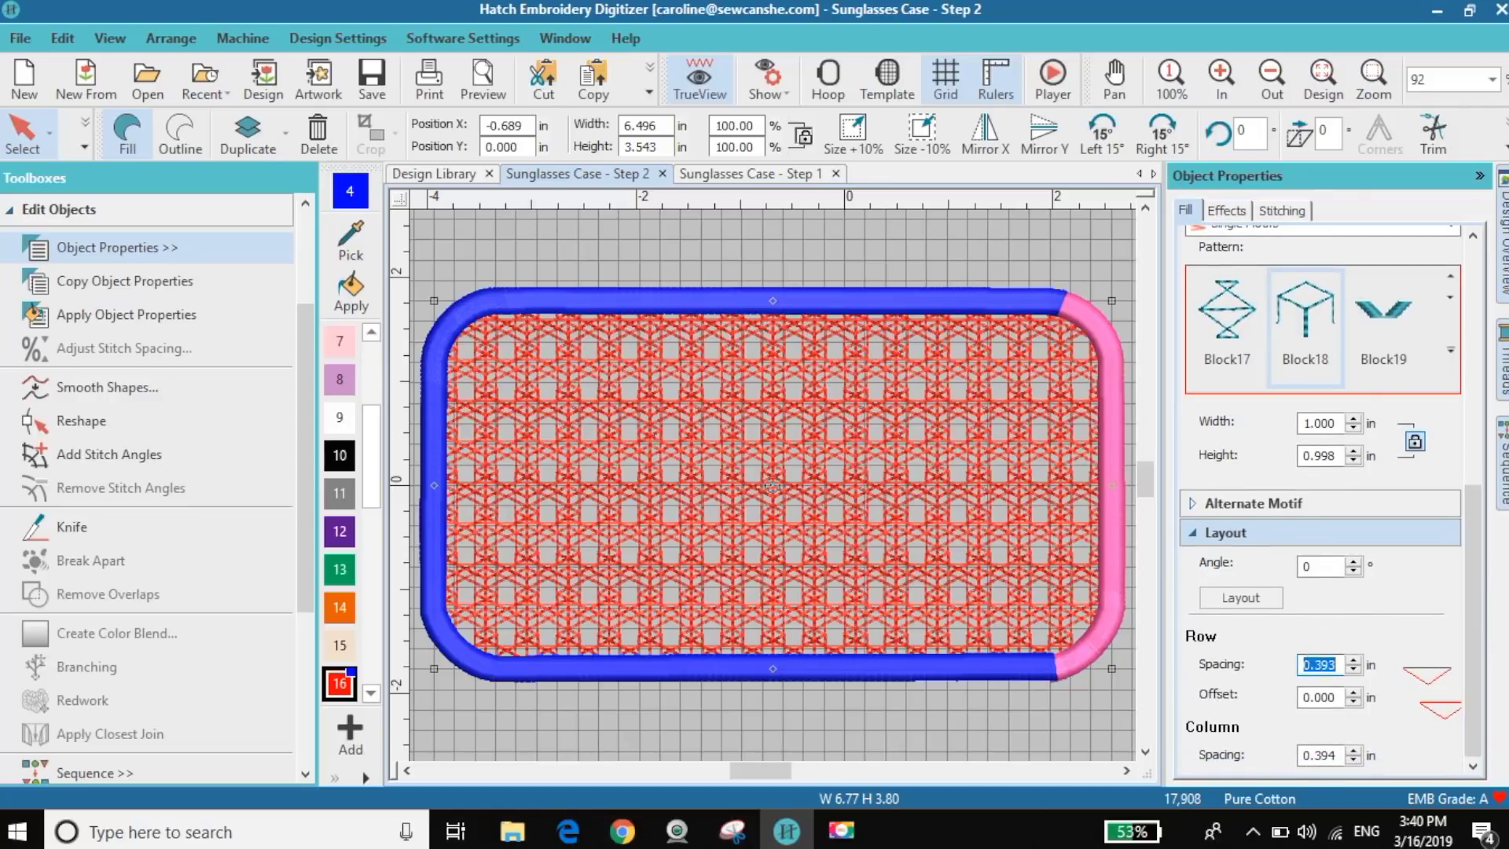
text(1)
key(Return)
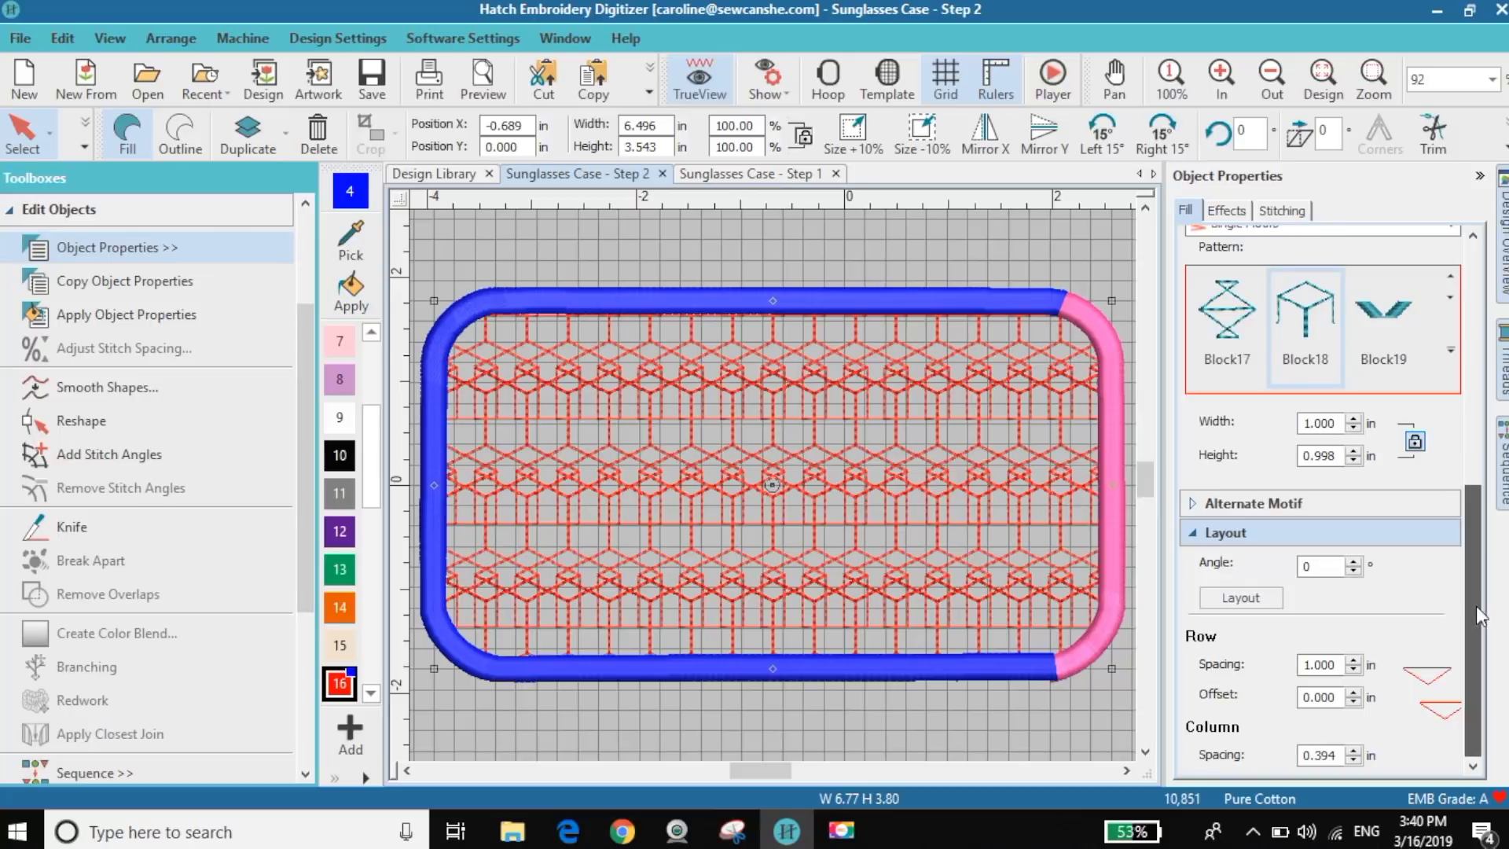
double_click(1316, 756)
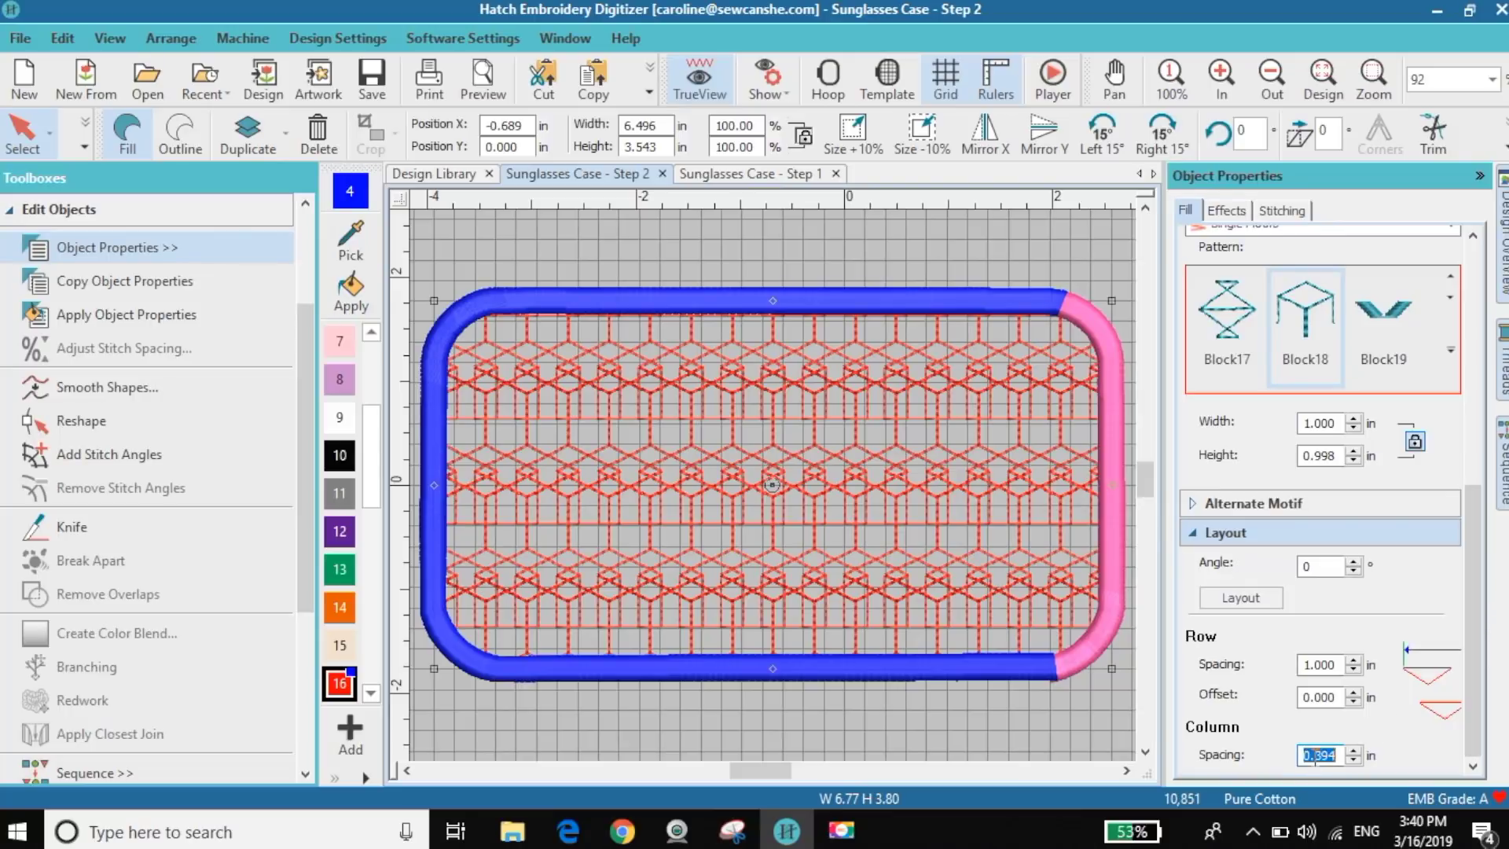
text(1)
key(Return)
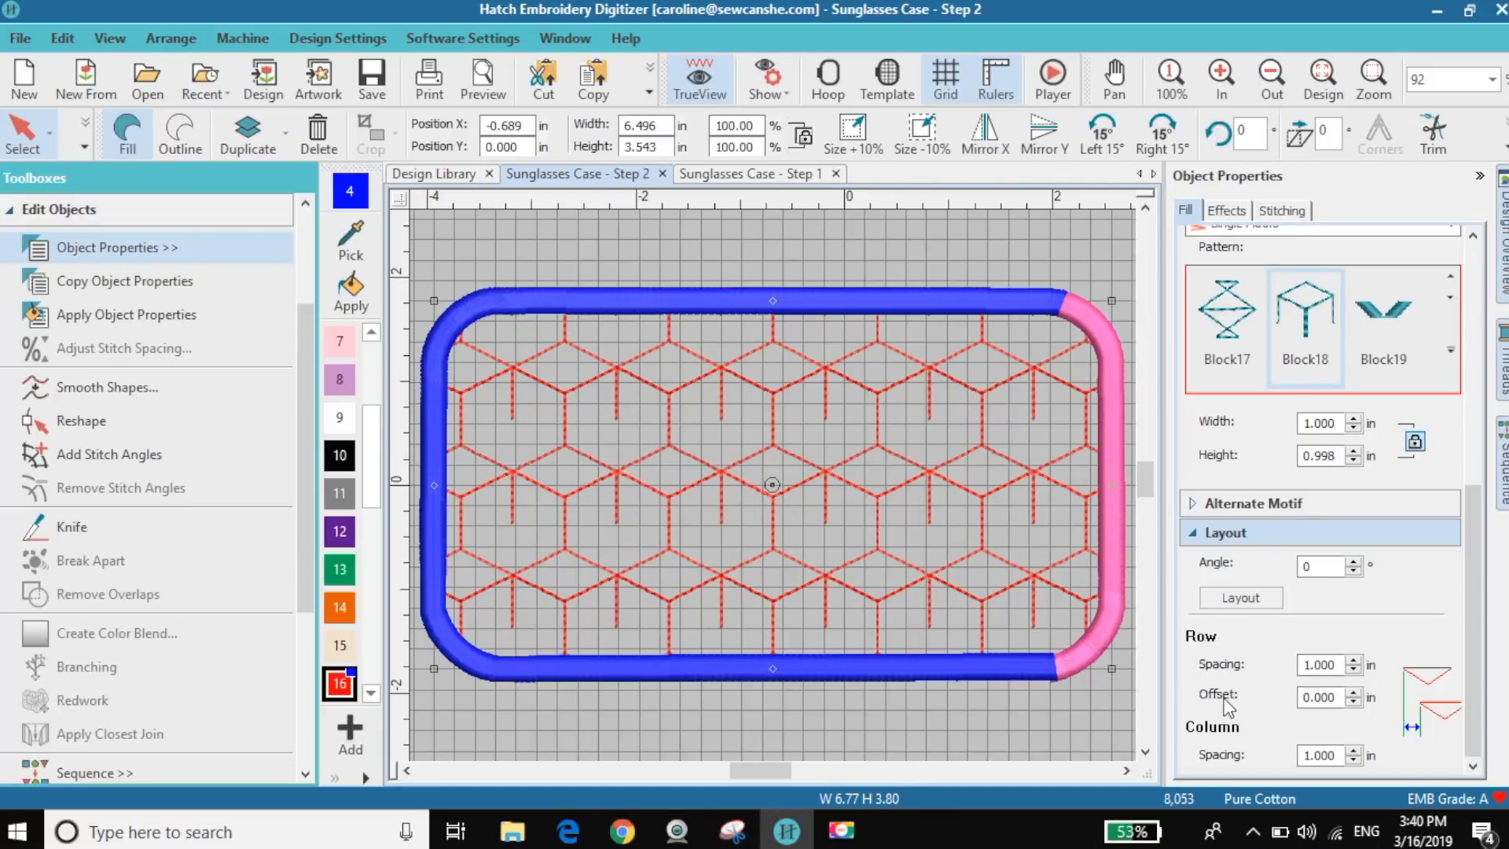
Set the row offset of the Block18 motif fill to 0.5 inch.
double_click(1298, 698)
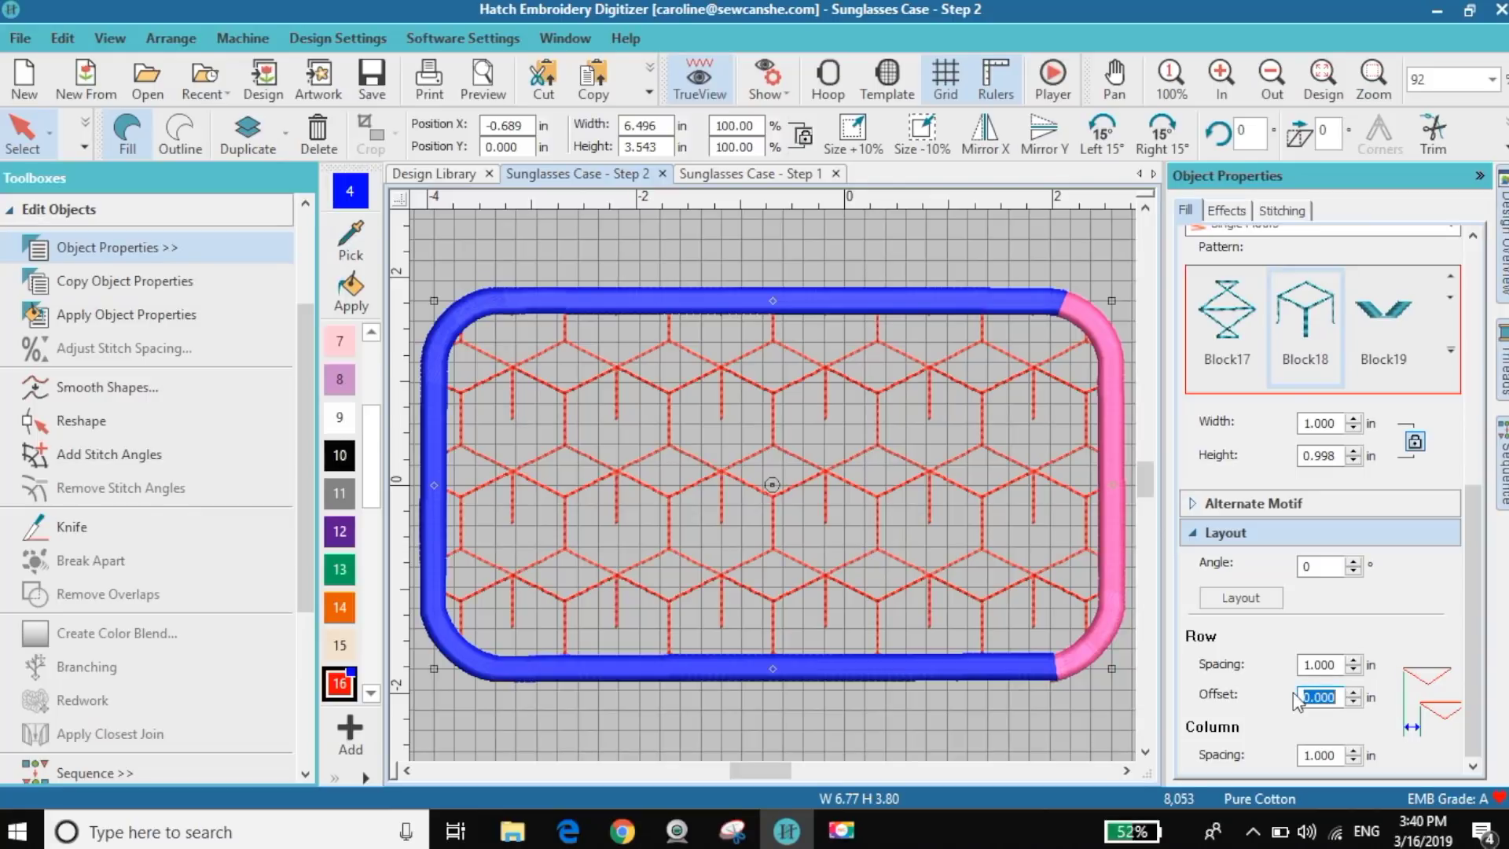
text(.5)
key(Return)
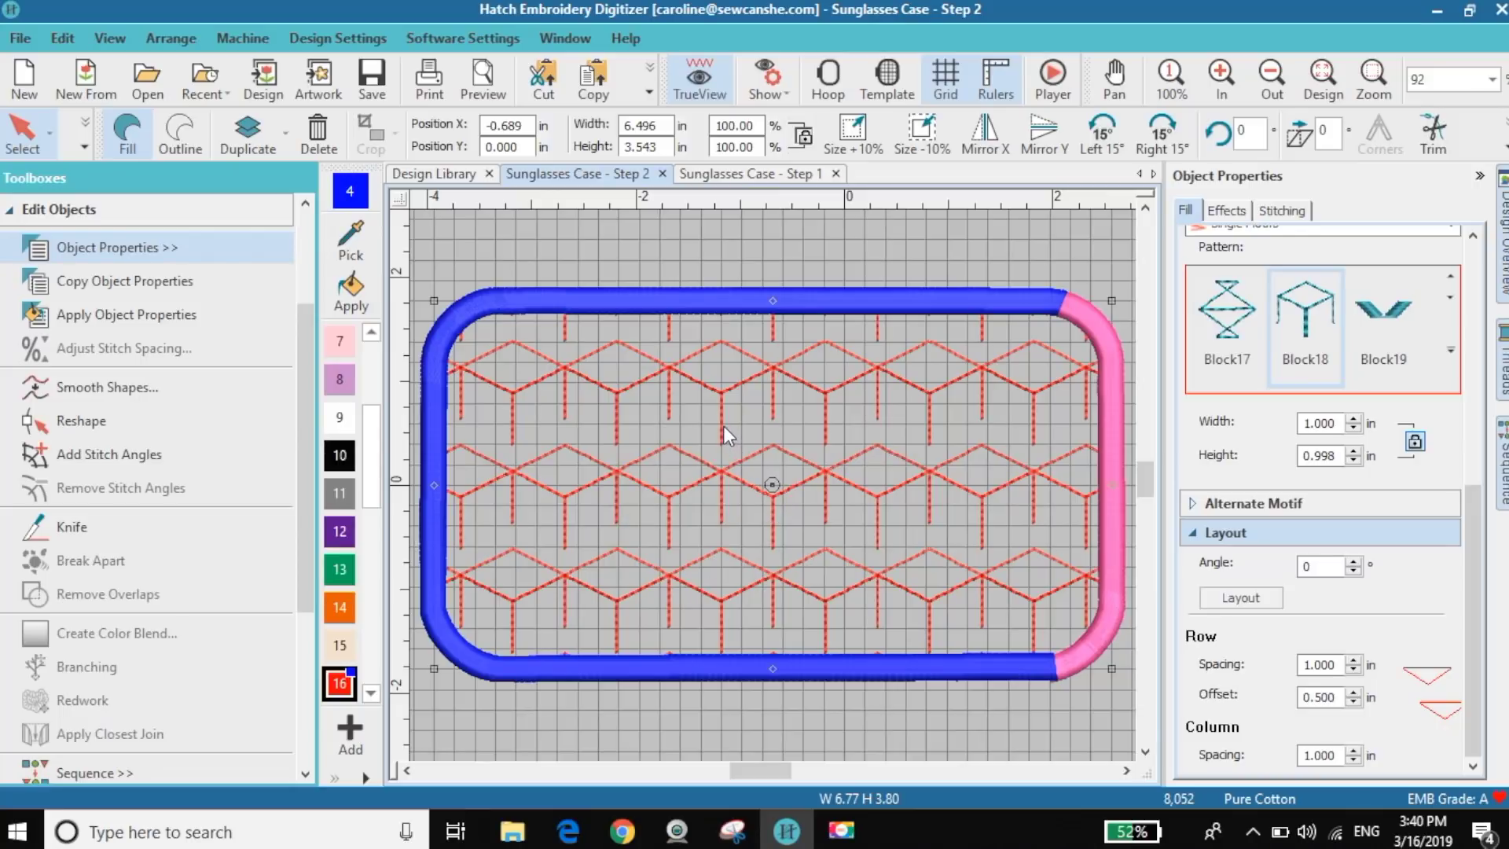
click(772, 414)
click(772, 445)
Reduce the row spacing of the Block18 motif fill in small increments to 0.750 inch so the rows interlock.
click(1354, 669)
click(1353, 669)
click(1353, 669)
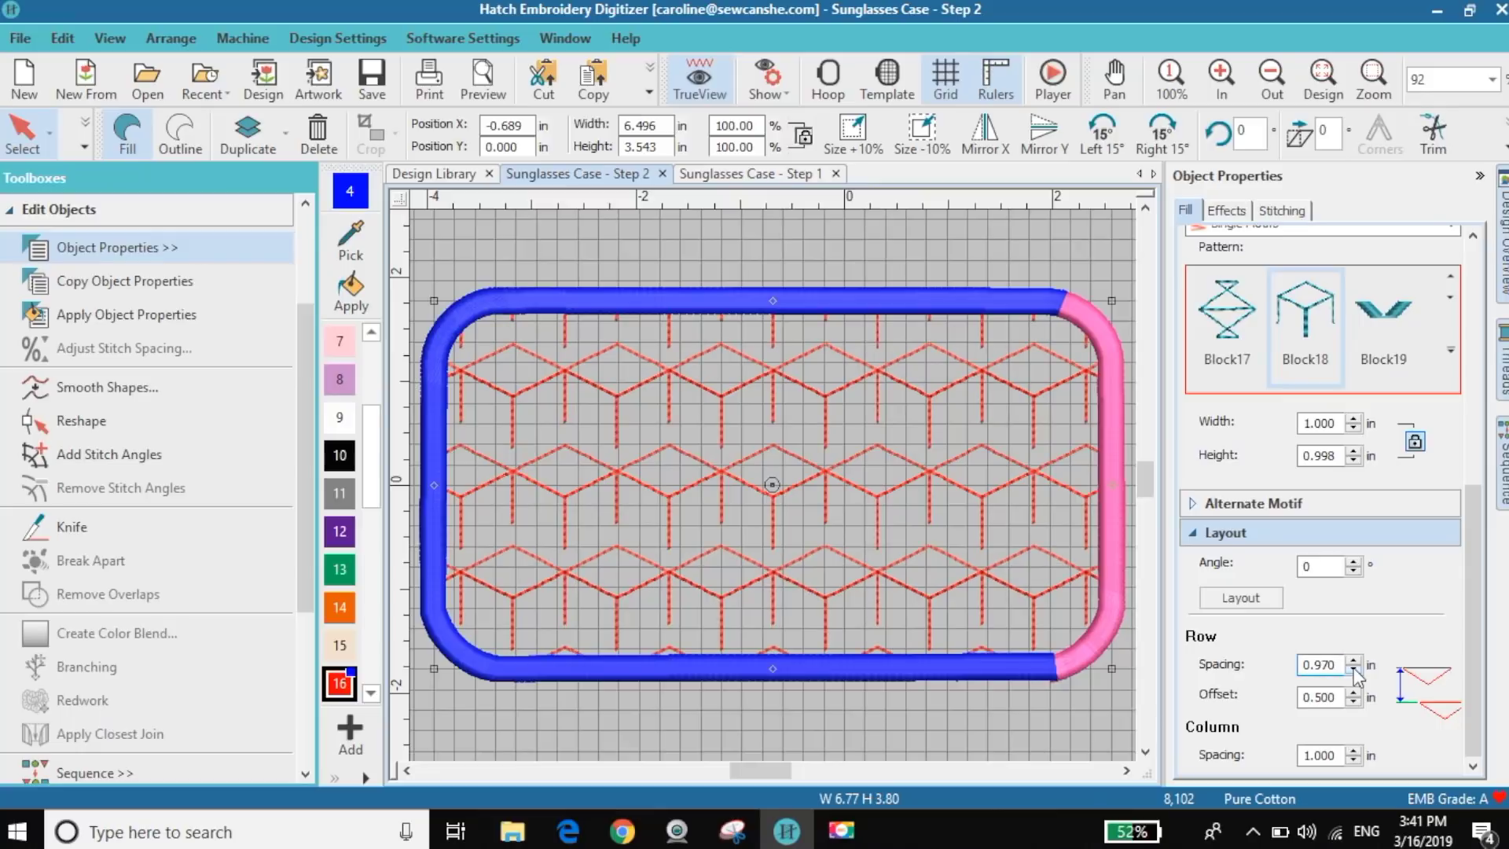
click(1354, 669)
click(1353, 669)
click(1353, 669)
click(1354, 669)
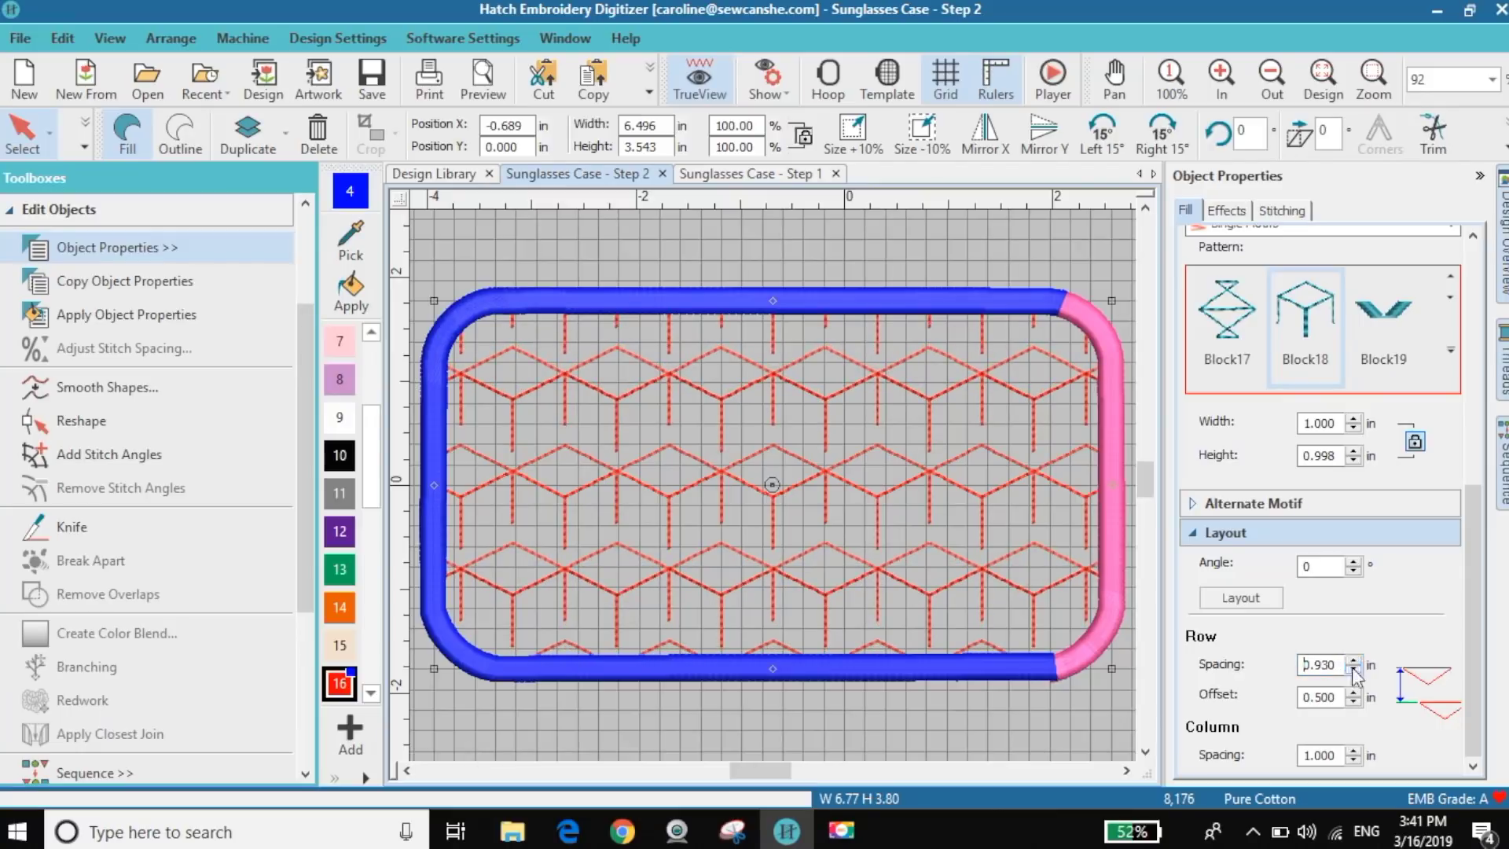
click(1353, 669)
click(1353, 669)
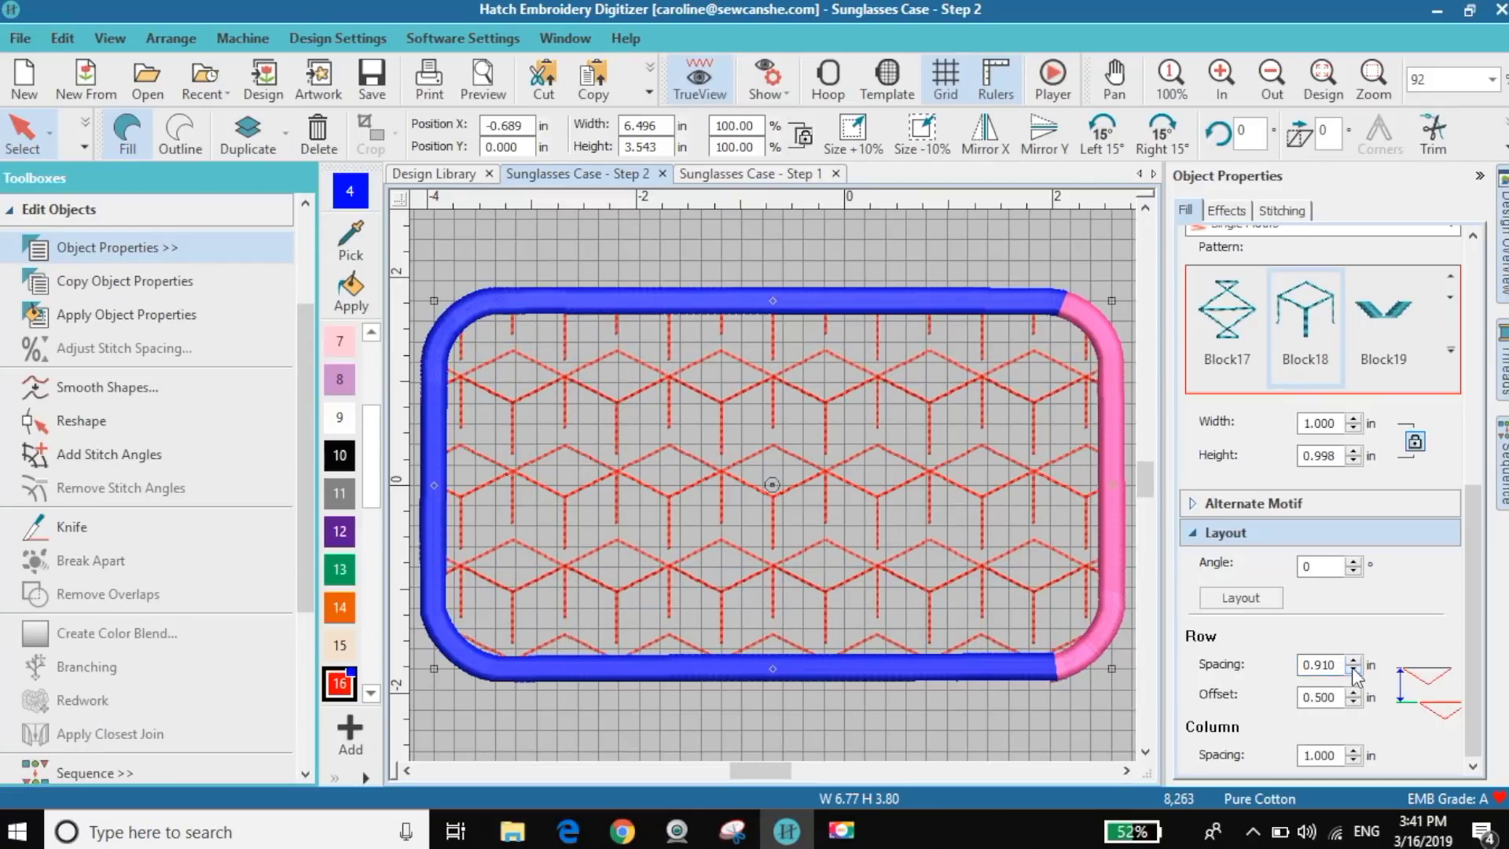
click(1354, 669)
click(1353, 669)
click(1353, 669)
click(1354, 669)
click(1353, 669)
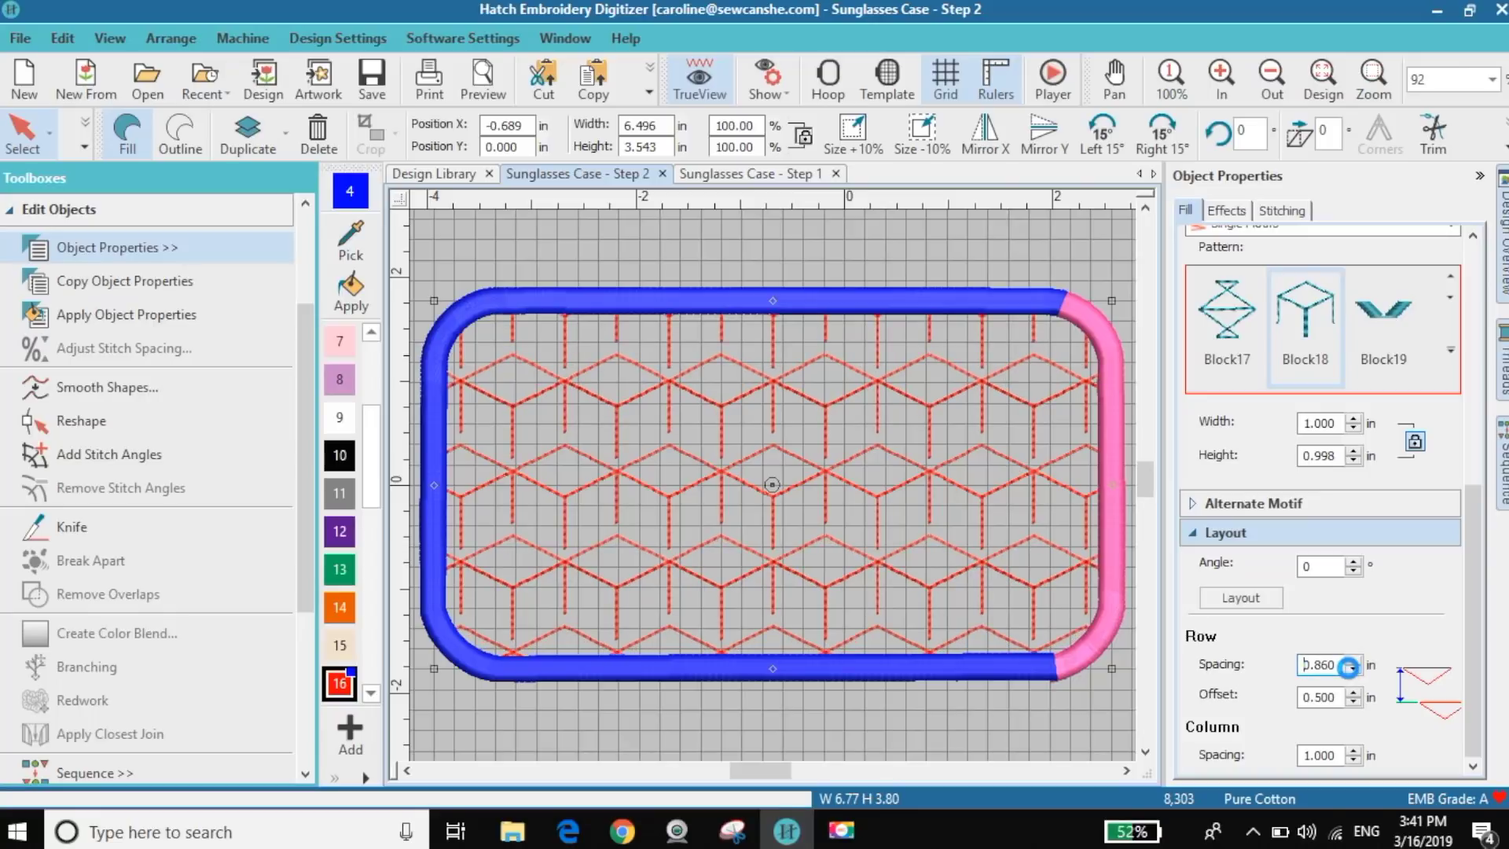
click(1349, 667)
click(1349, 667)
click(1349, 666)
click(1349, 667)
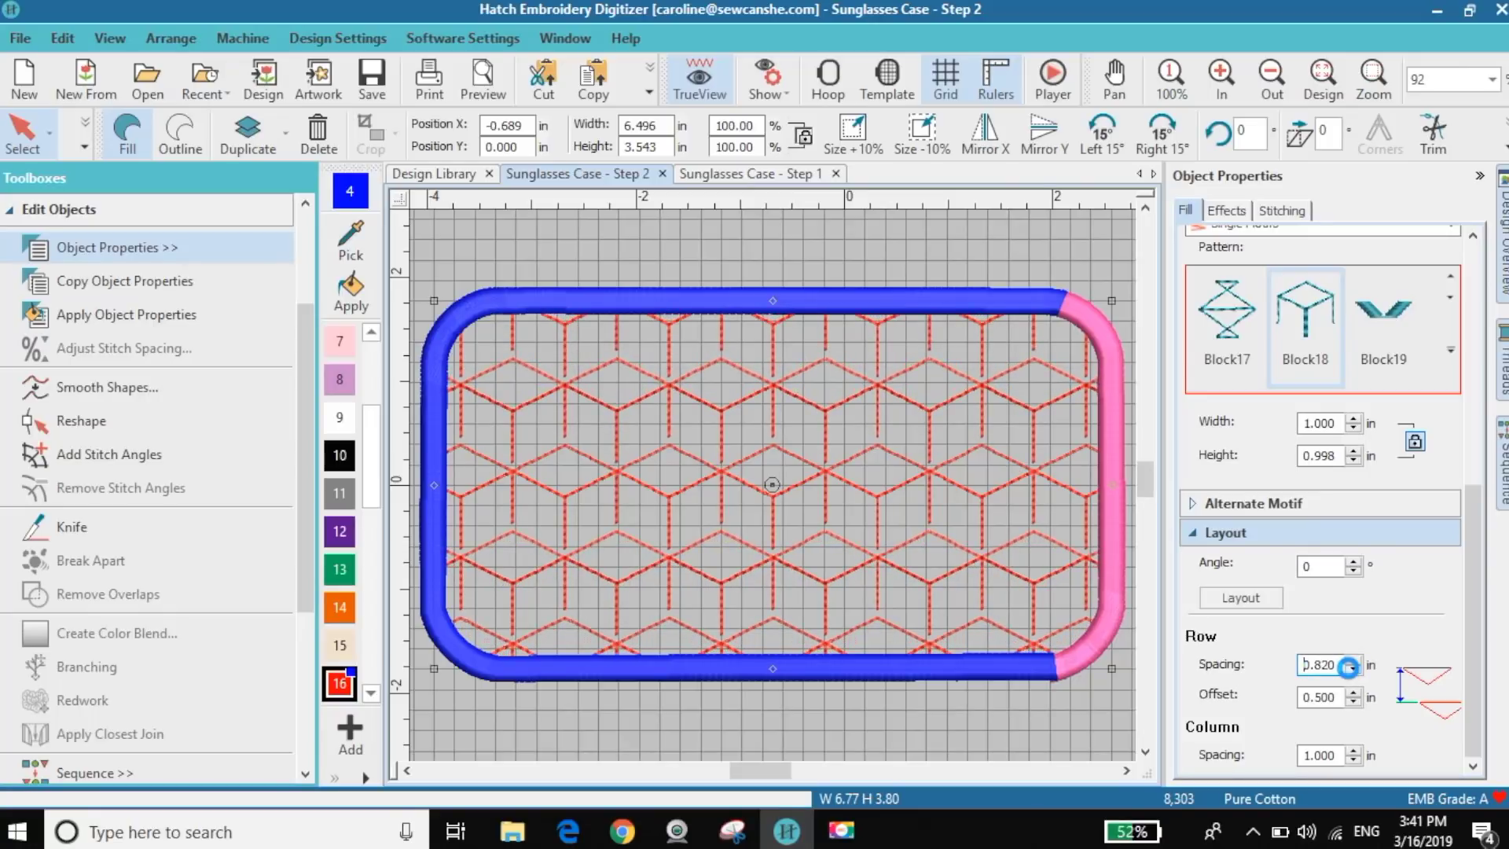
click(1349, 667)
click(1349, 667)
click(1349, 667)
click(1349, 666)
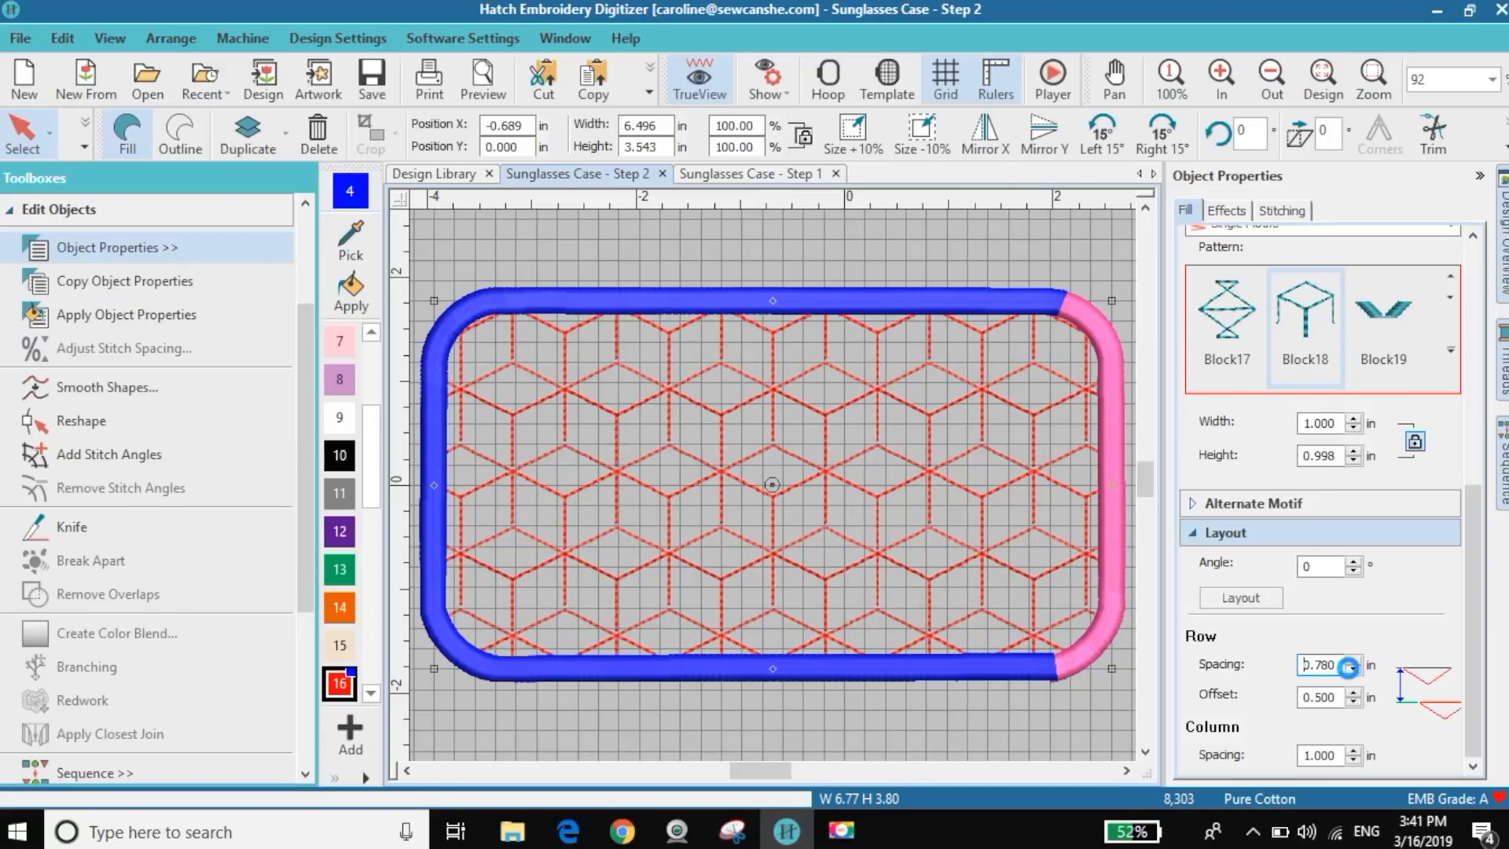
click(1349, 667)
click(1349, 668)
click(1349, 667)
click(1348, 668)
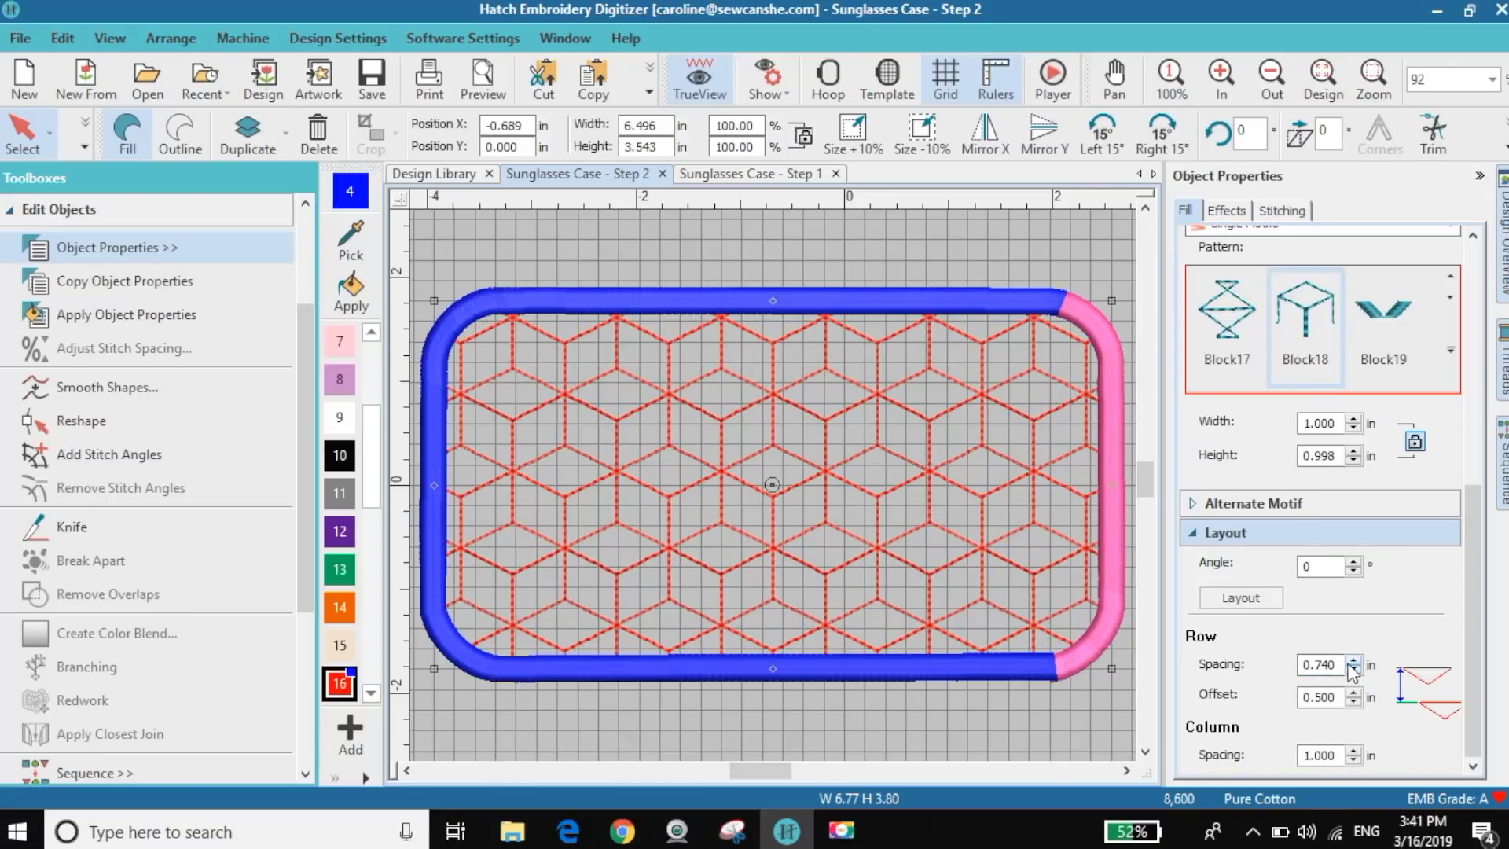
click(1353, 661)
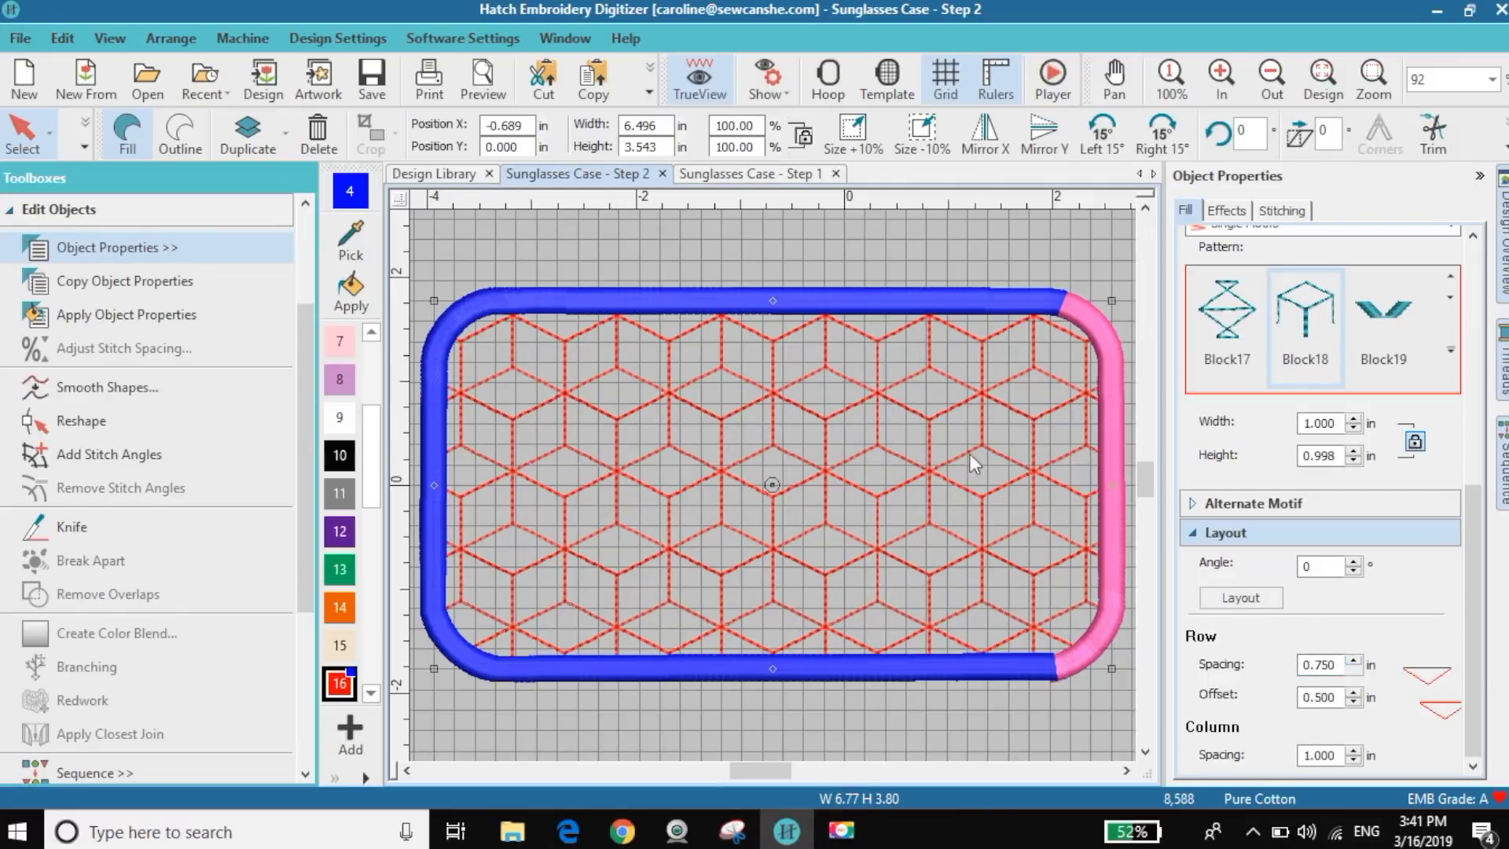
Try a layout angle of 90° on the Block18 motif fill, and change it to -90°.
double_click(1305, 566)
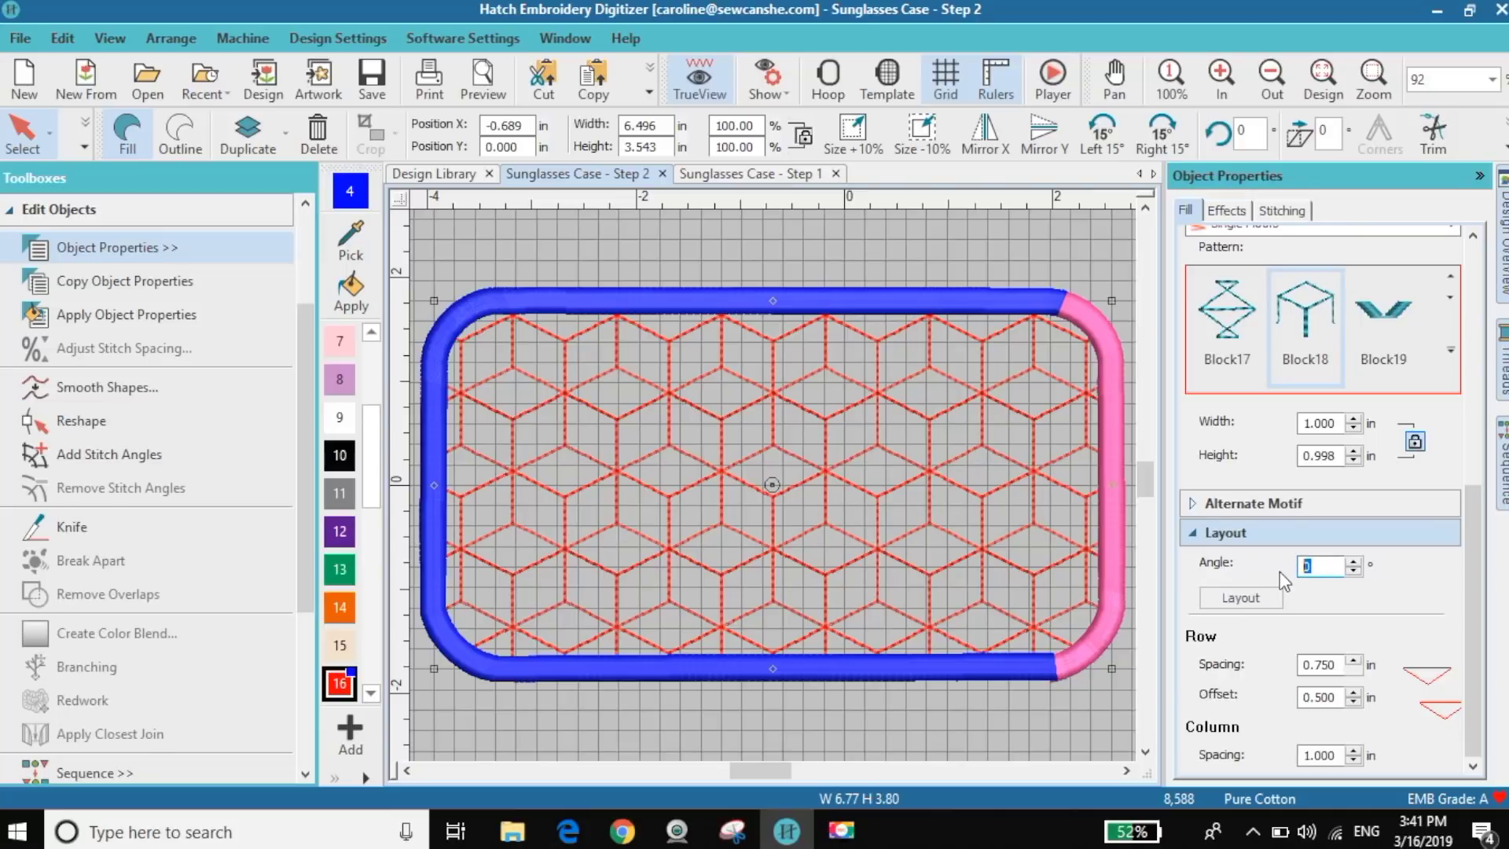
text(90)
key(Return)
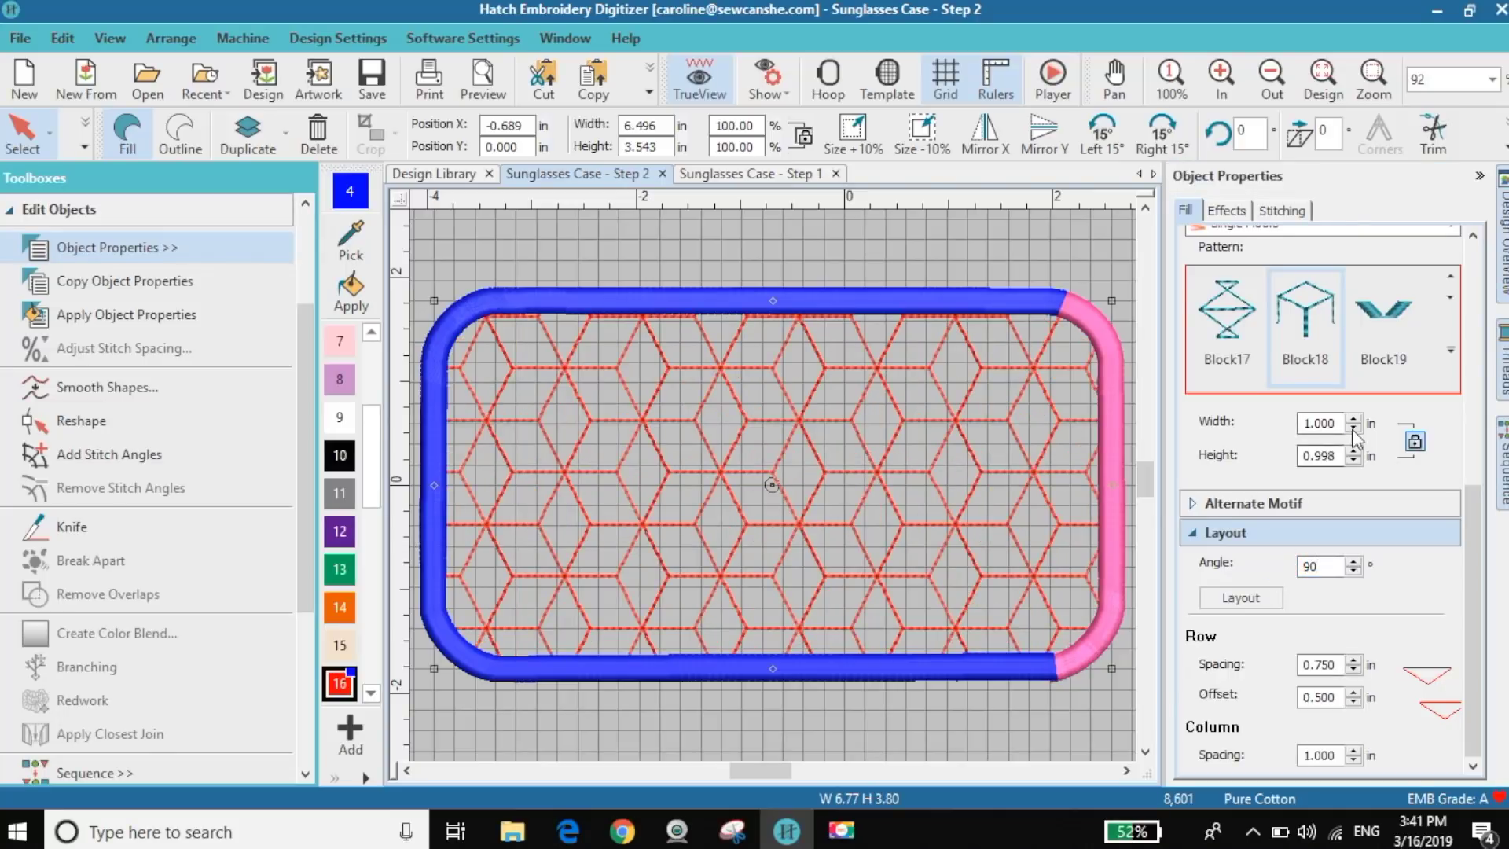
click(1304, 566)
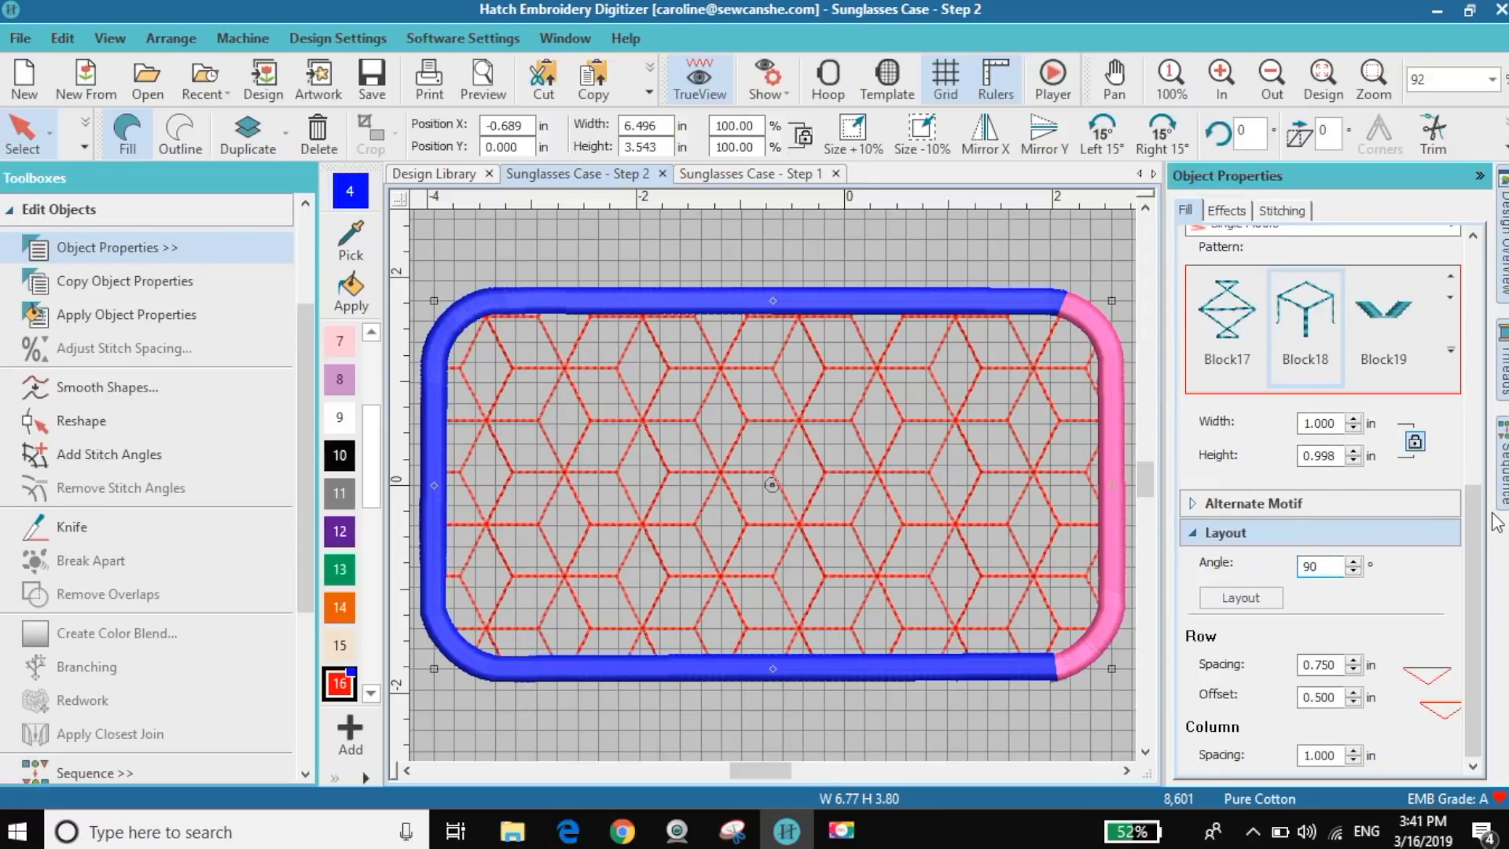
text(-)
key(Return)
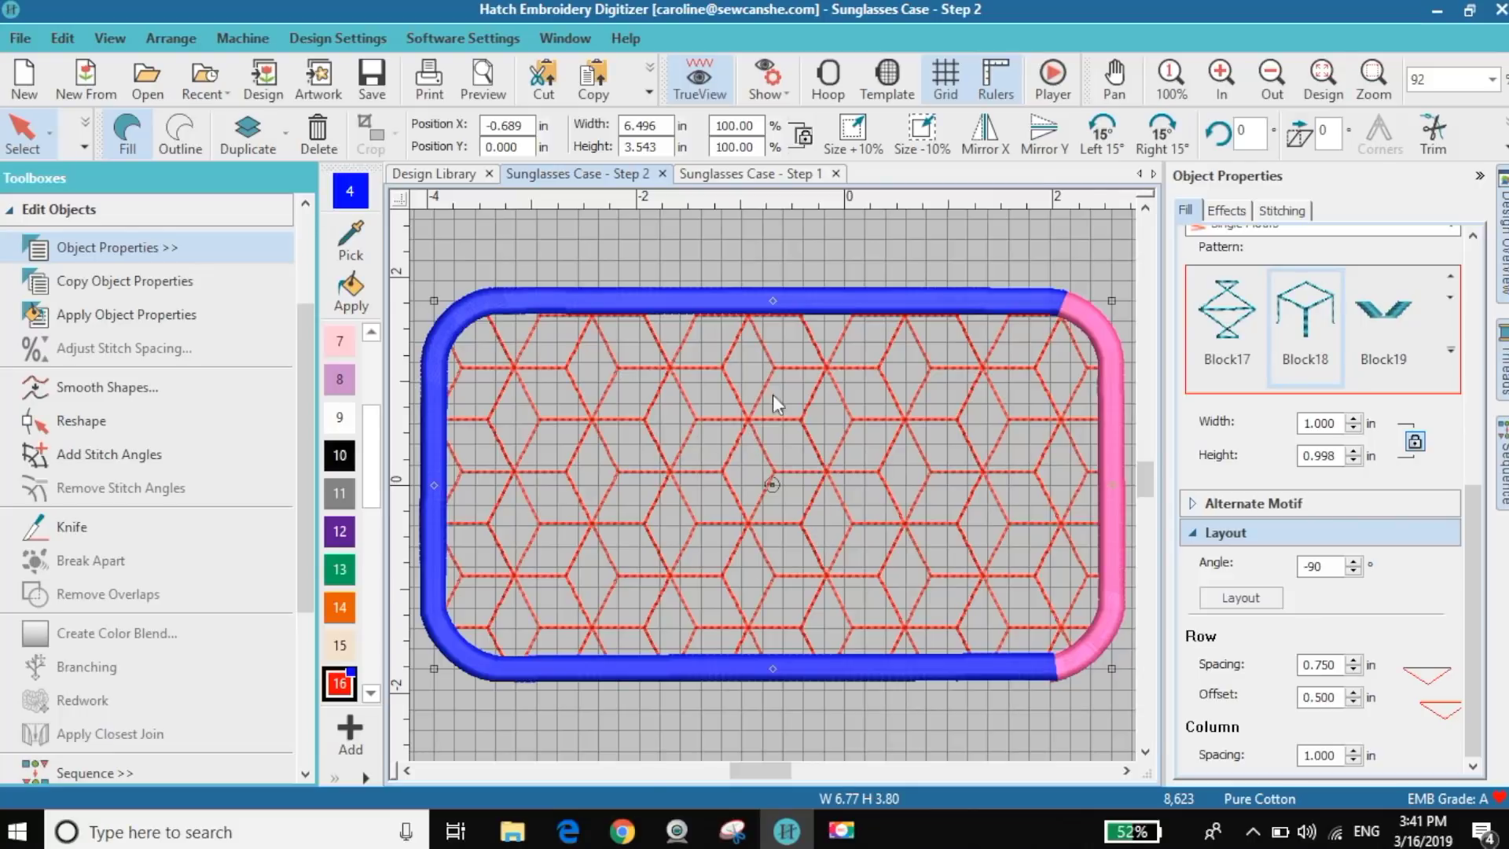
Copy the Block18 motif fill and paste it into the Sunglasses Case - Step 1 design, with the sequence displayed and the object properties hidden.
click(591, 74)
click(762, 177)
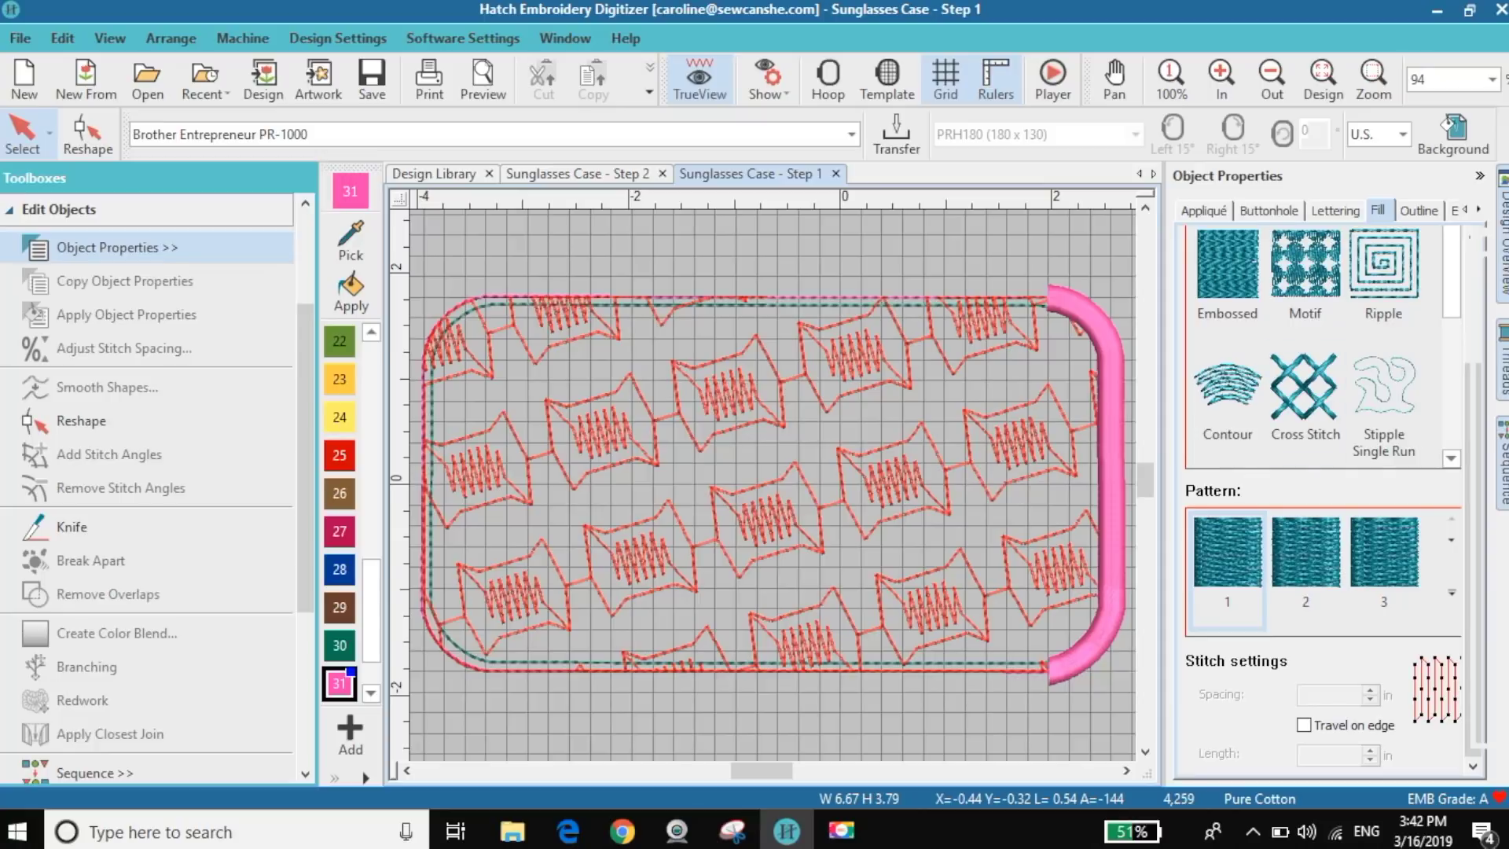
click(1503, 464)
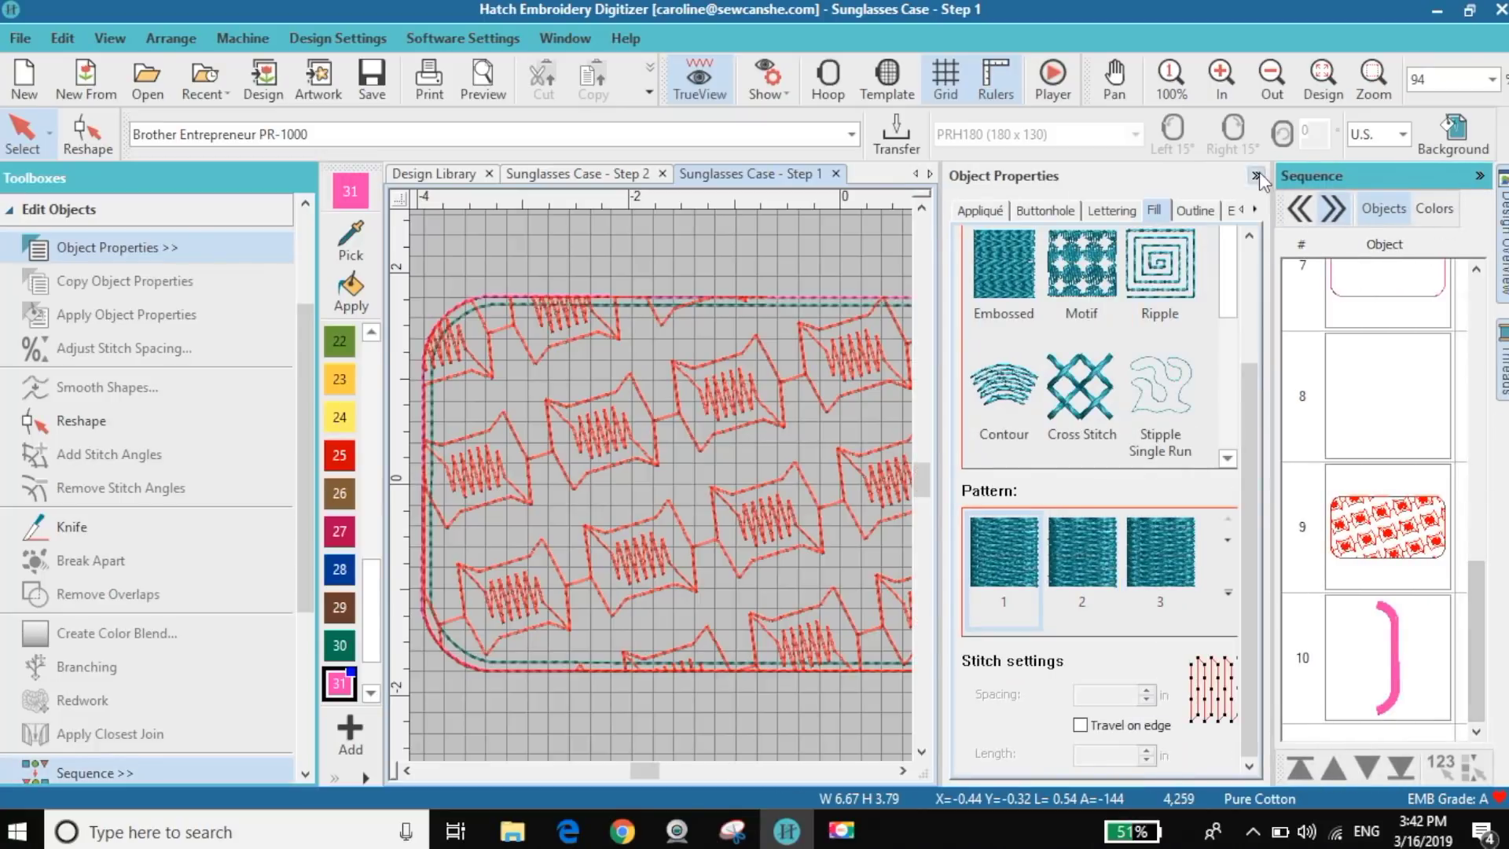
click(1257, 176)
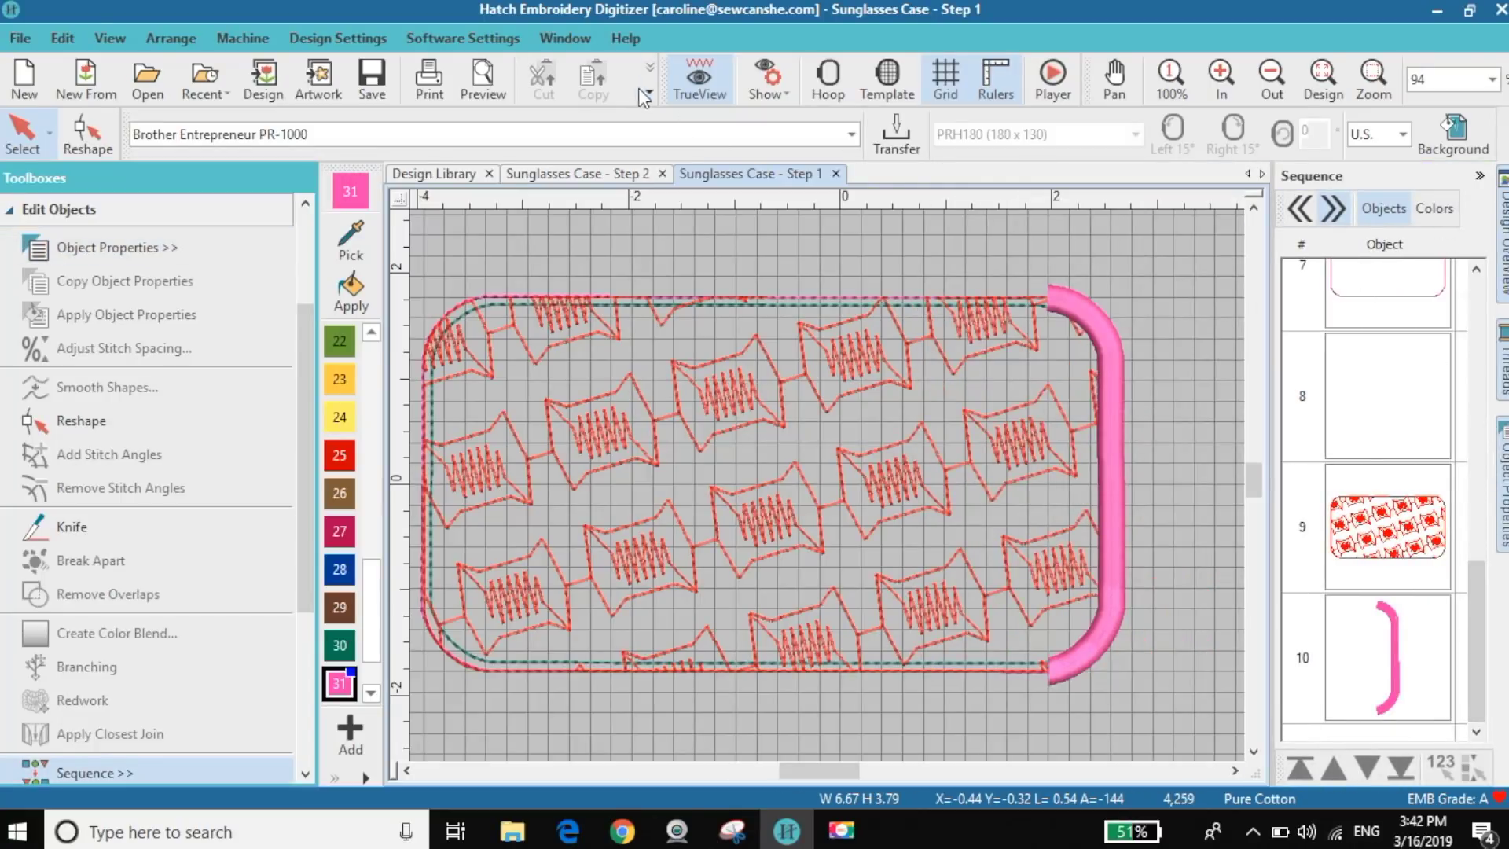
click(648, 92)
click(627, 236)
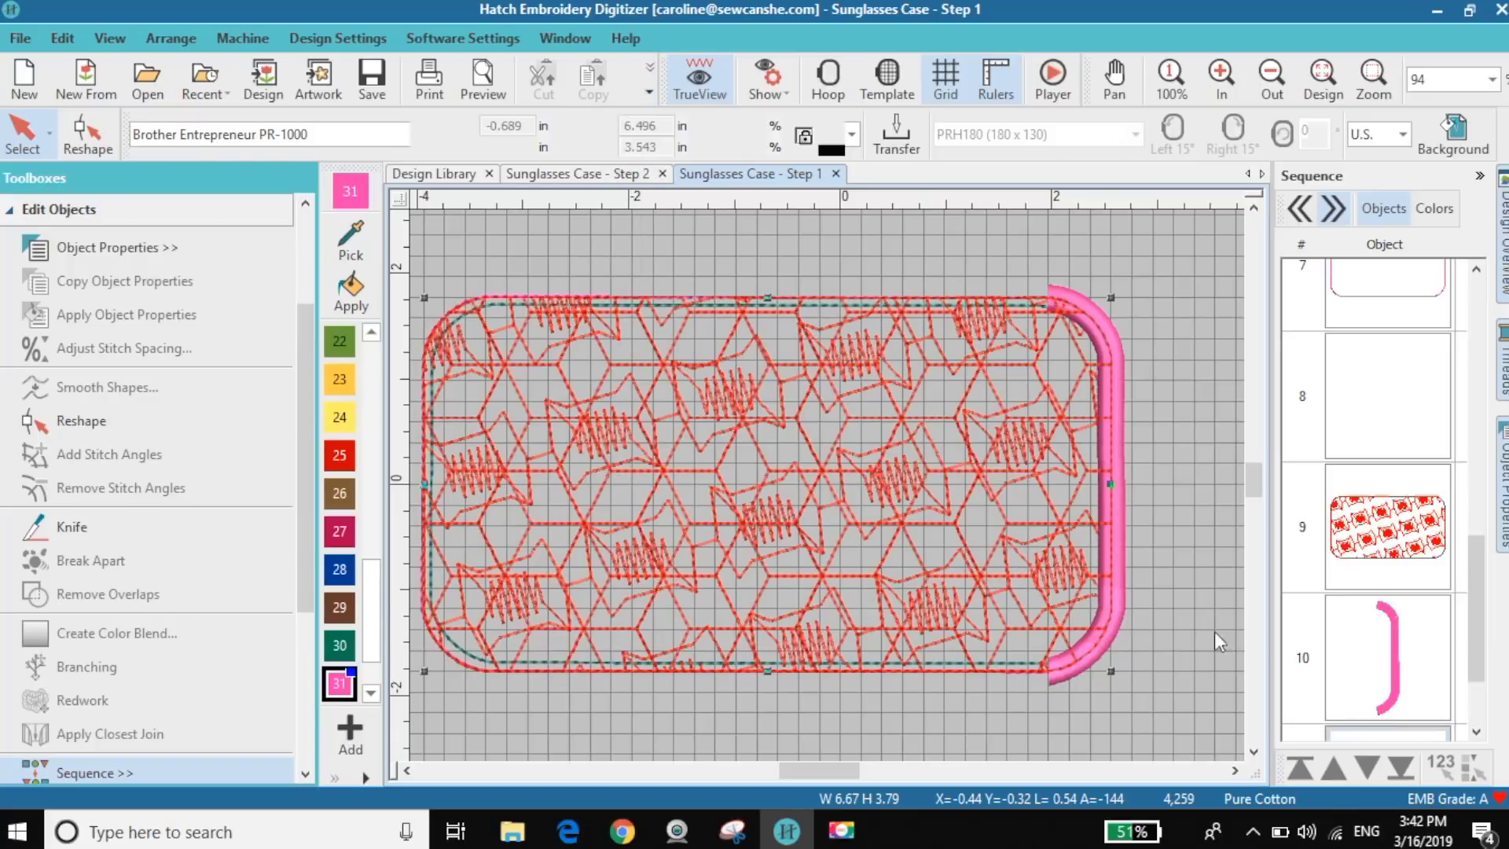
Move the pasted Block18 fill one place earlier, ahead of the pink border object, and delete the old ZigZag15 motif fill.
drag(1485, 625, 1485, 666)
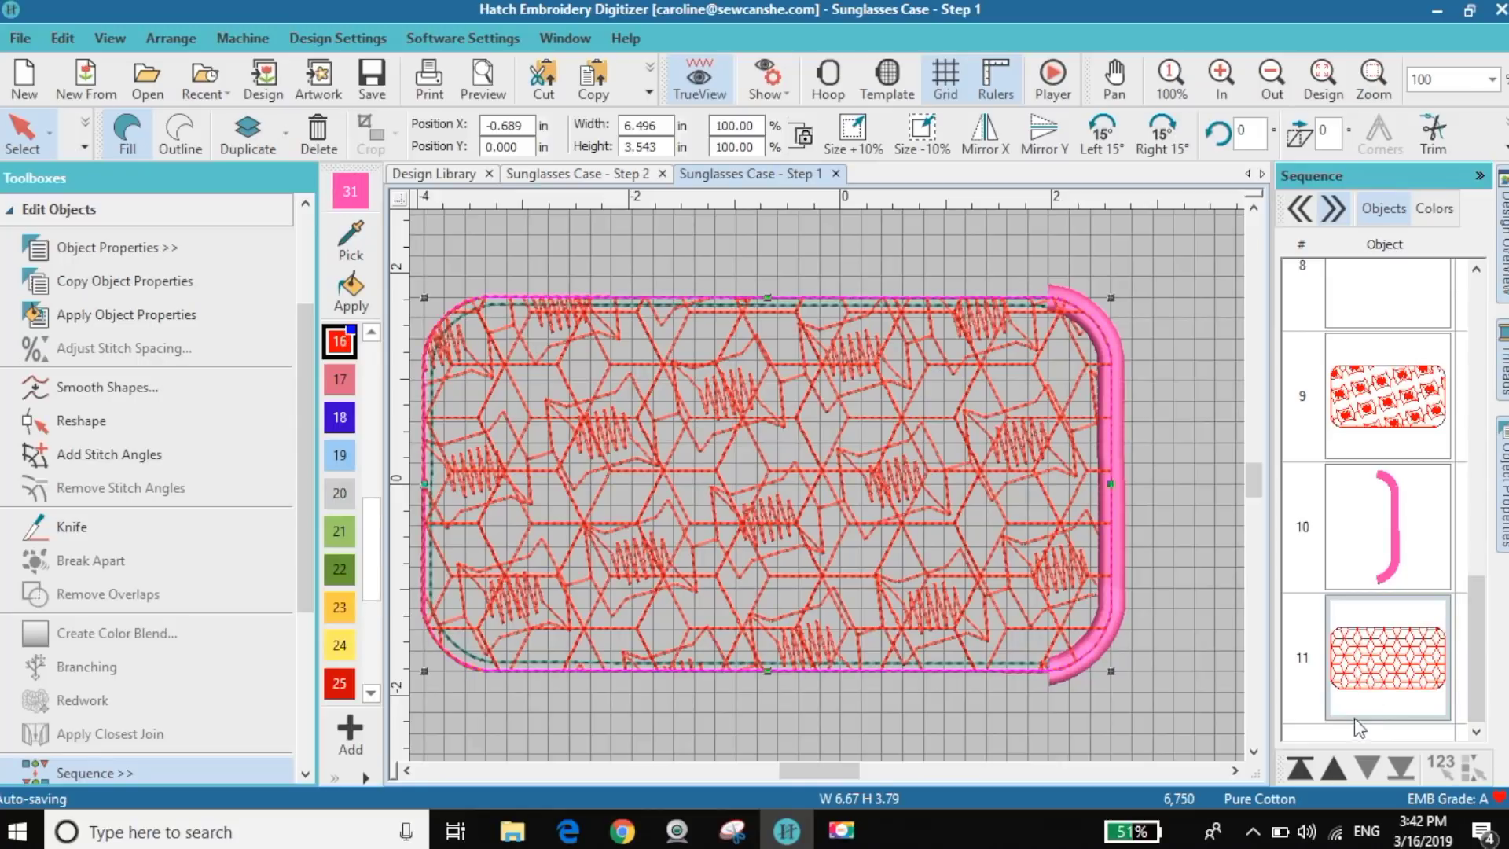
click(1334, 767)
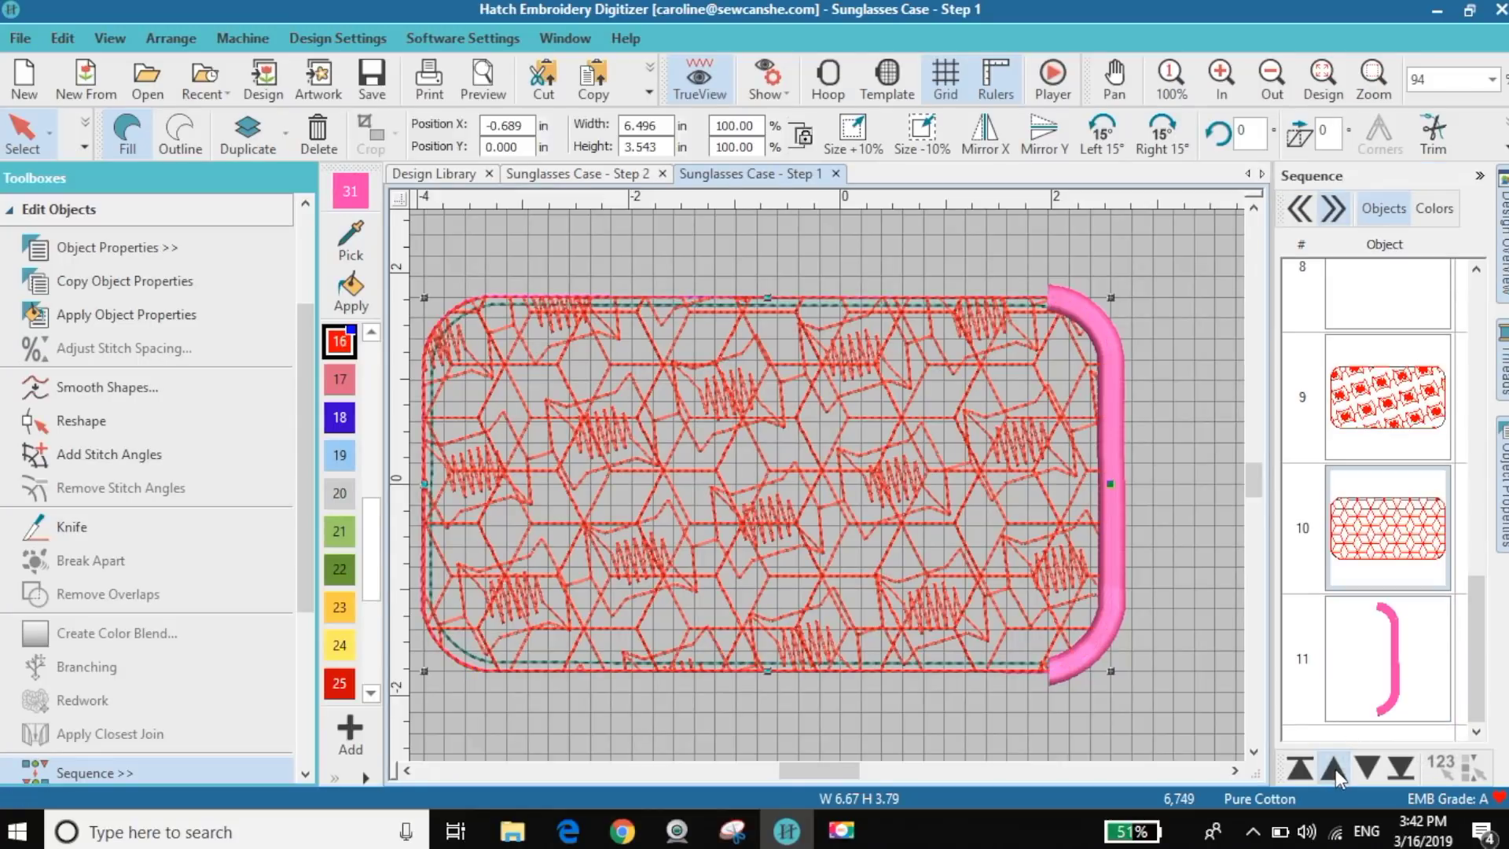
click(1383, 394)
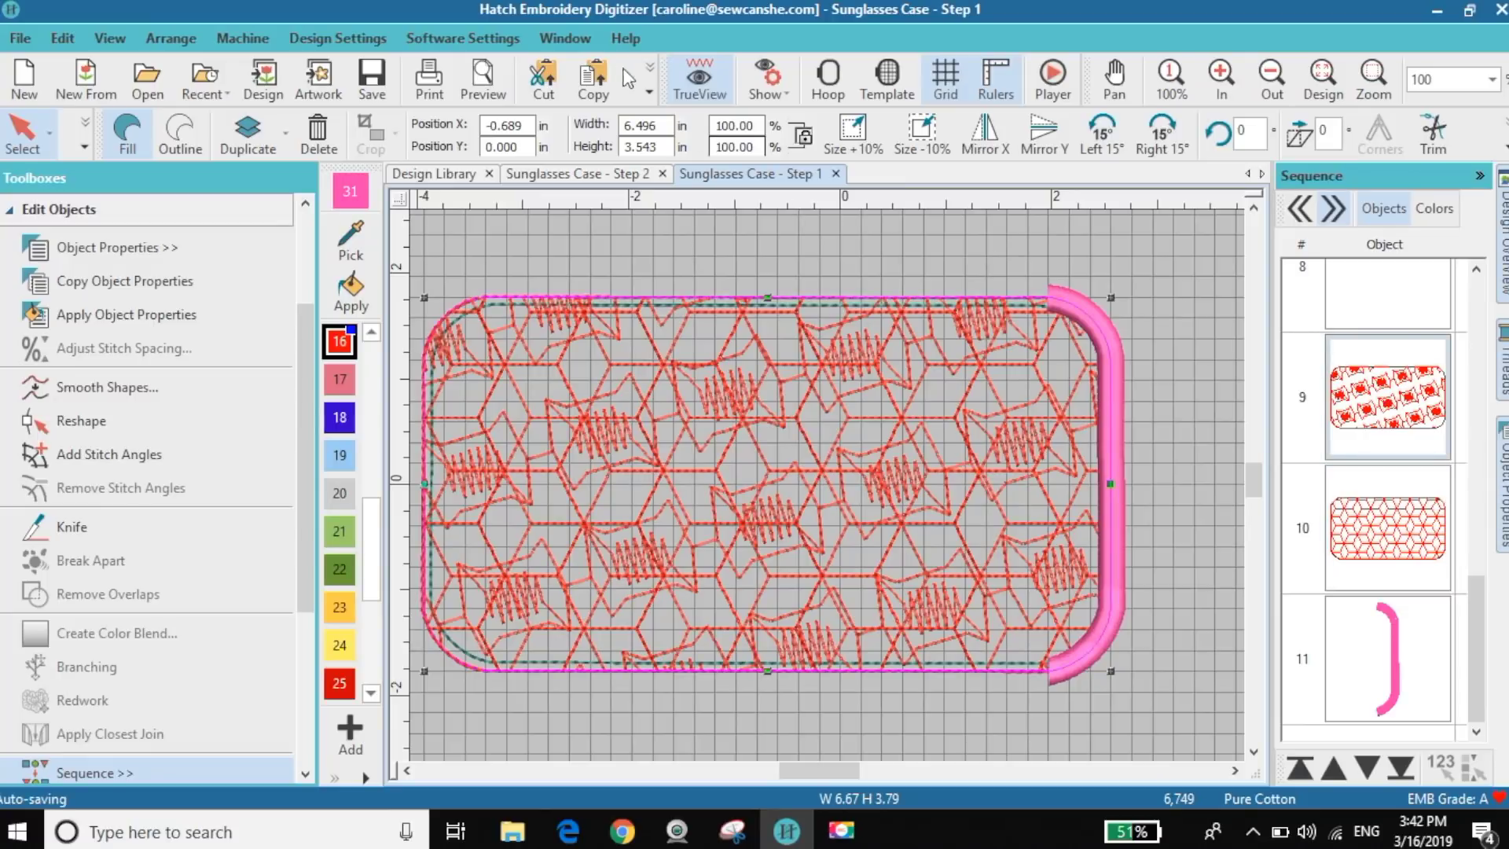
click(319, 142)
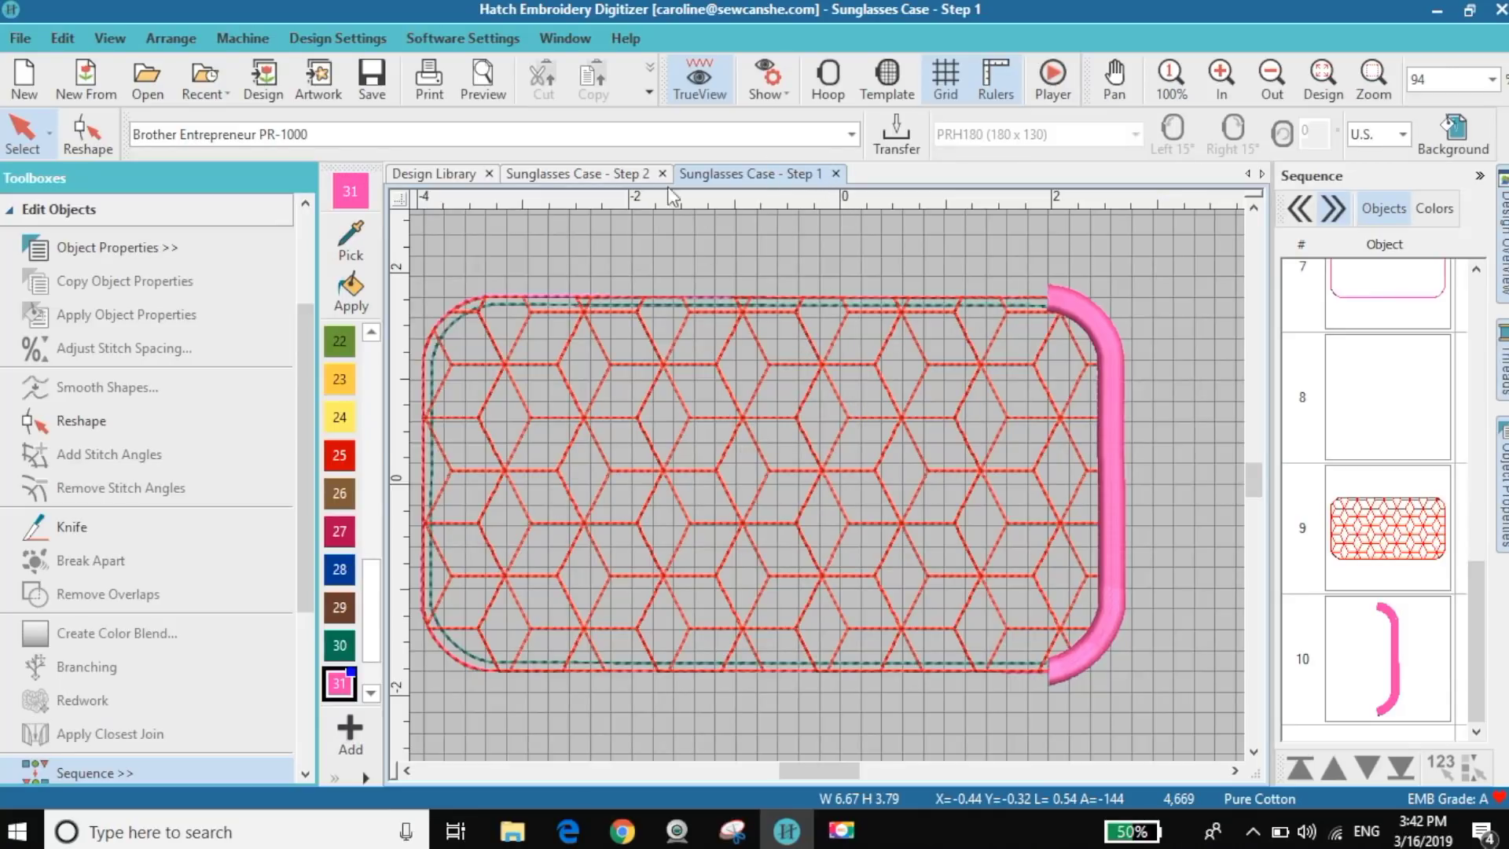
Return to the Sunglasses Case - Step 2 design and swap the expanded Edit Objects toolbox for Output Design.
click(582, 172)
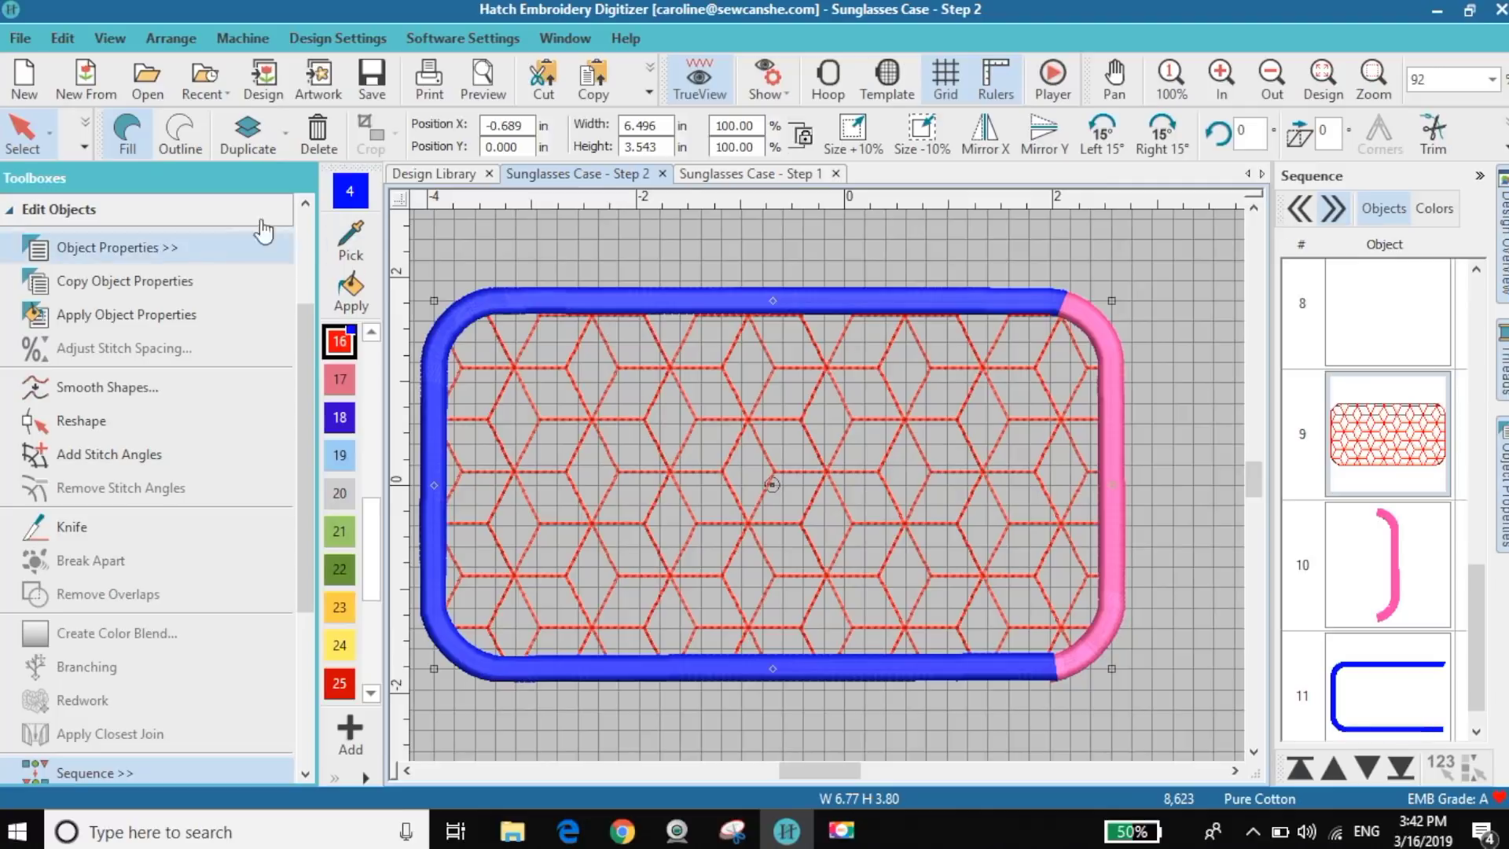
click(142, 209)
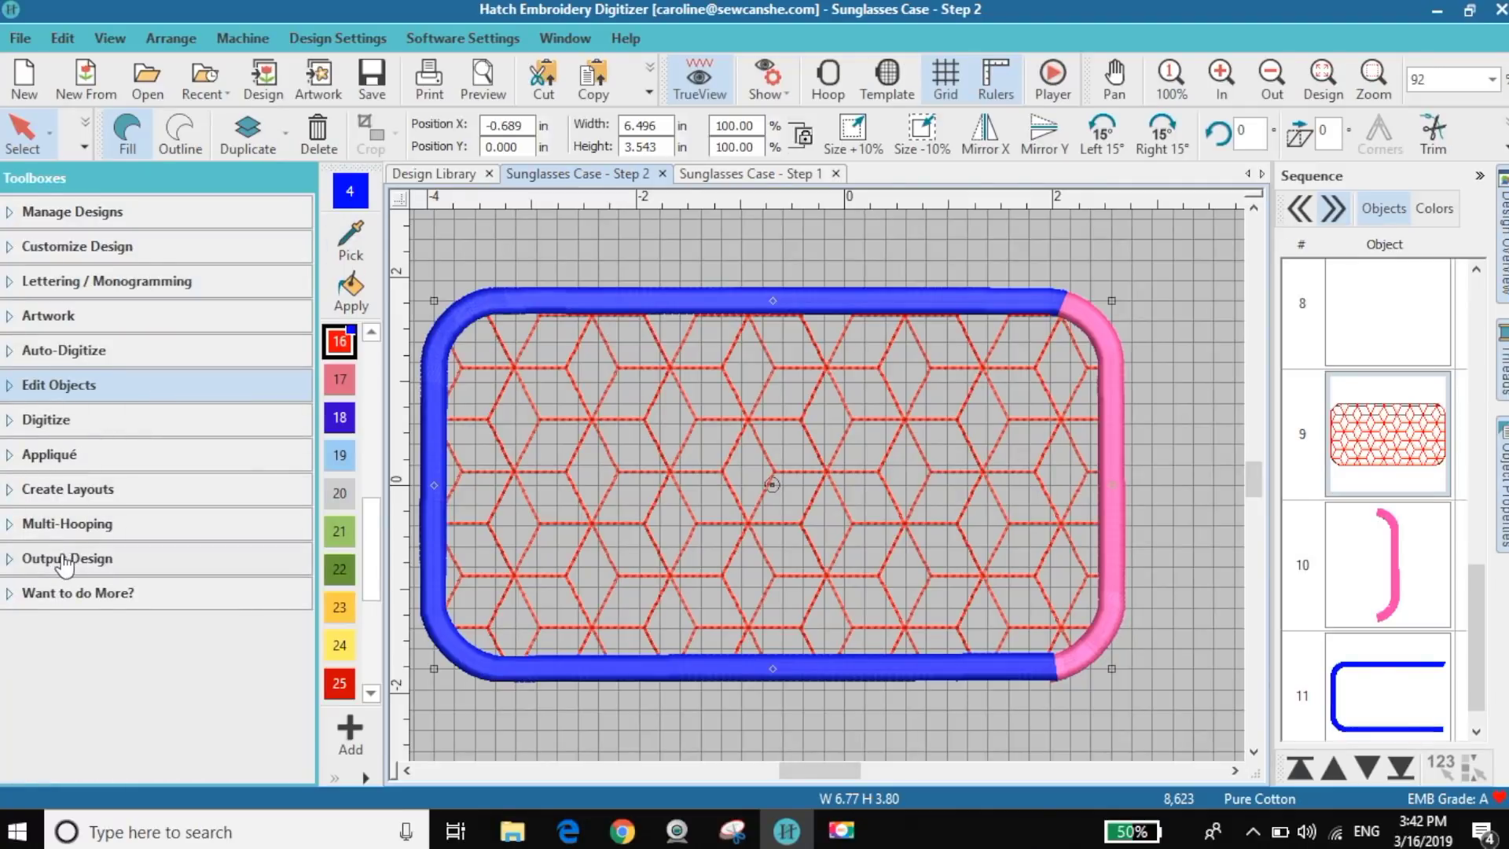
click(65, 558)
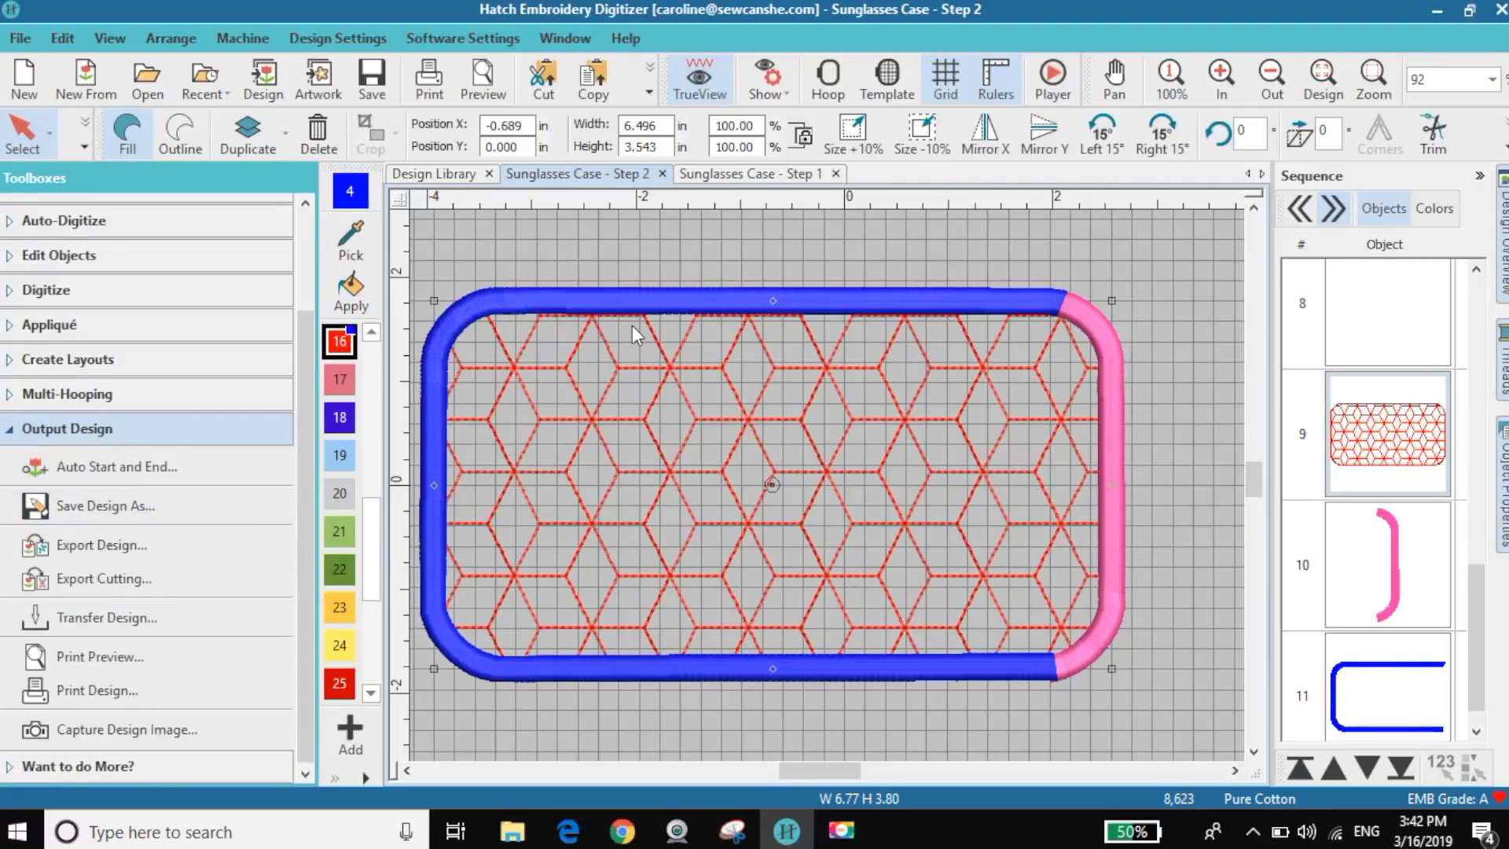